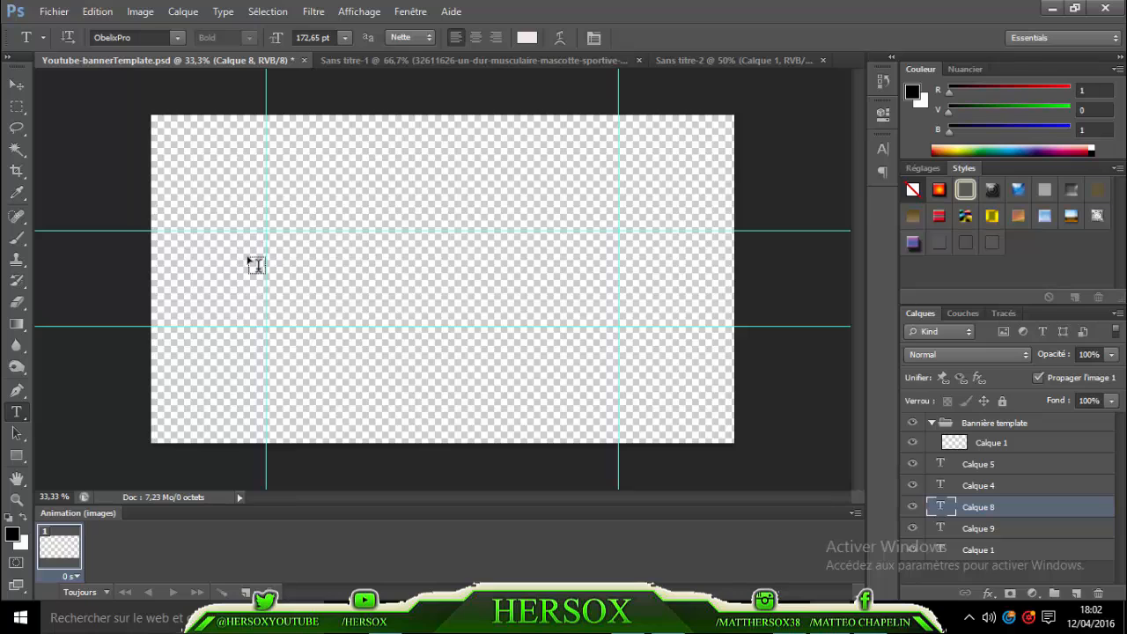
- Close the Sans titre-1 shark document without saving its changes
left_click(636, 60)
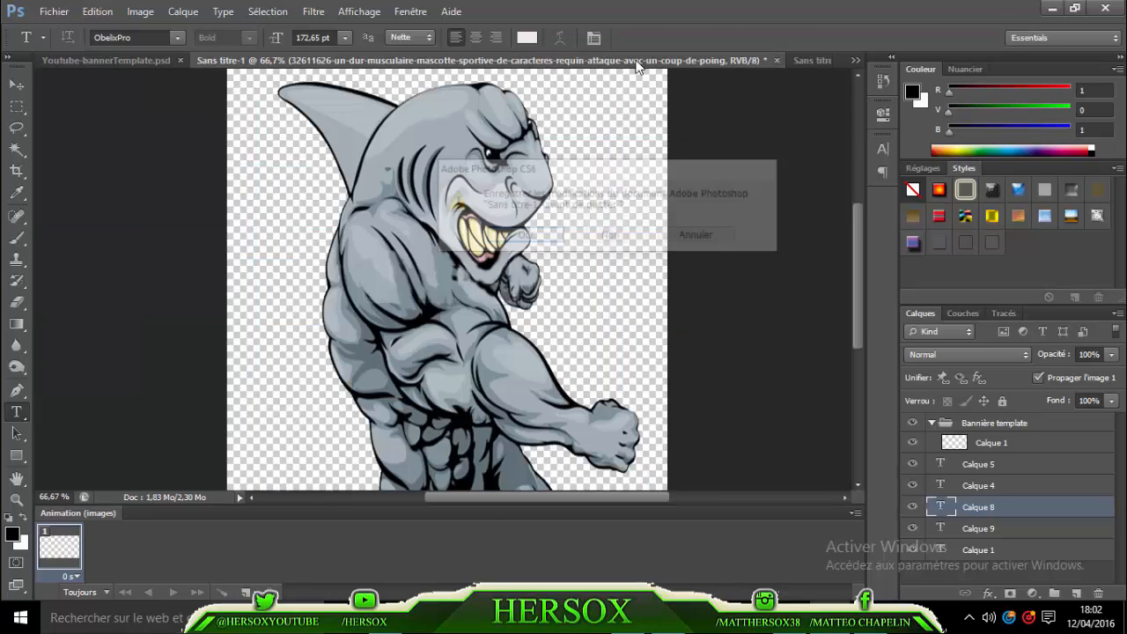
left_click(578, 239)
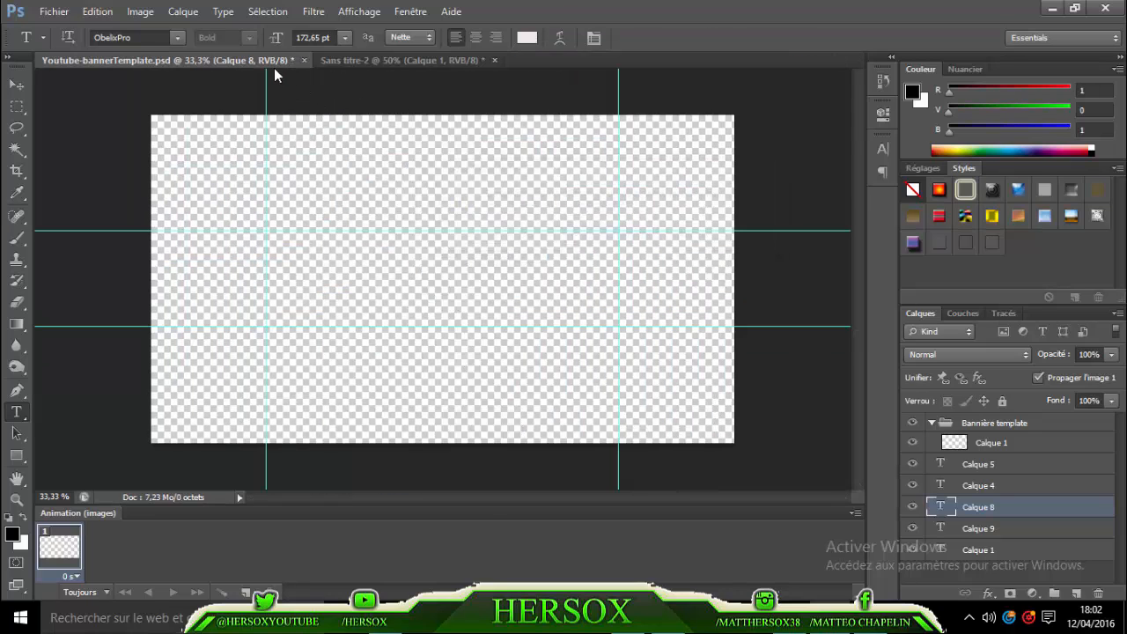
left_click(51, 11)
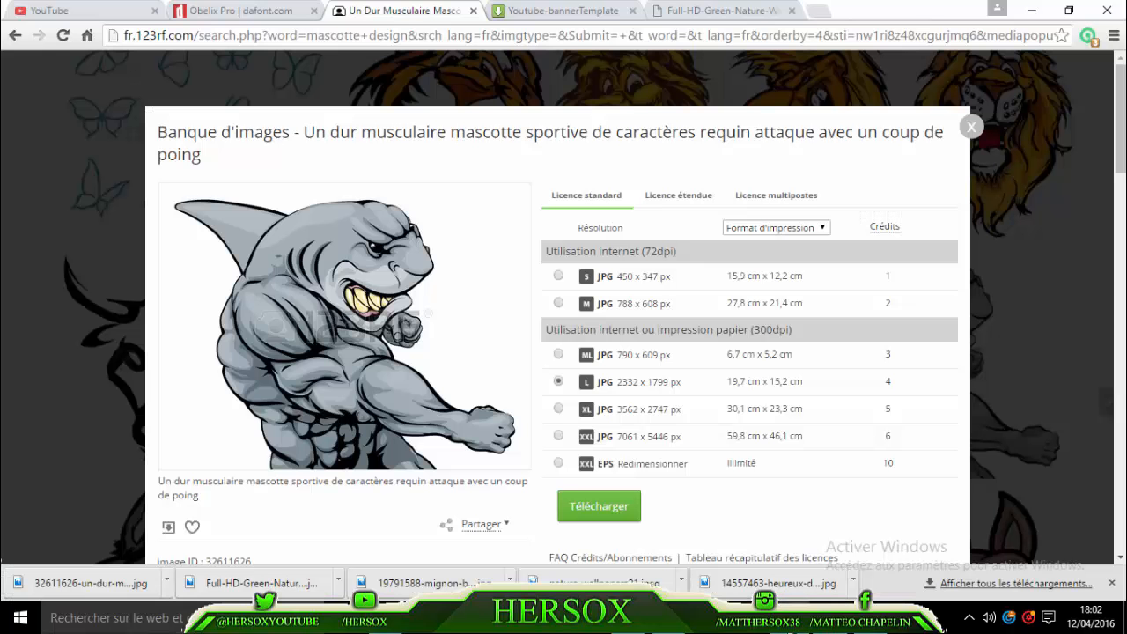
- Switch to Chrome and search Google Images for "wallpaper nature" in a new tab
left_click(812, 12)
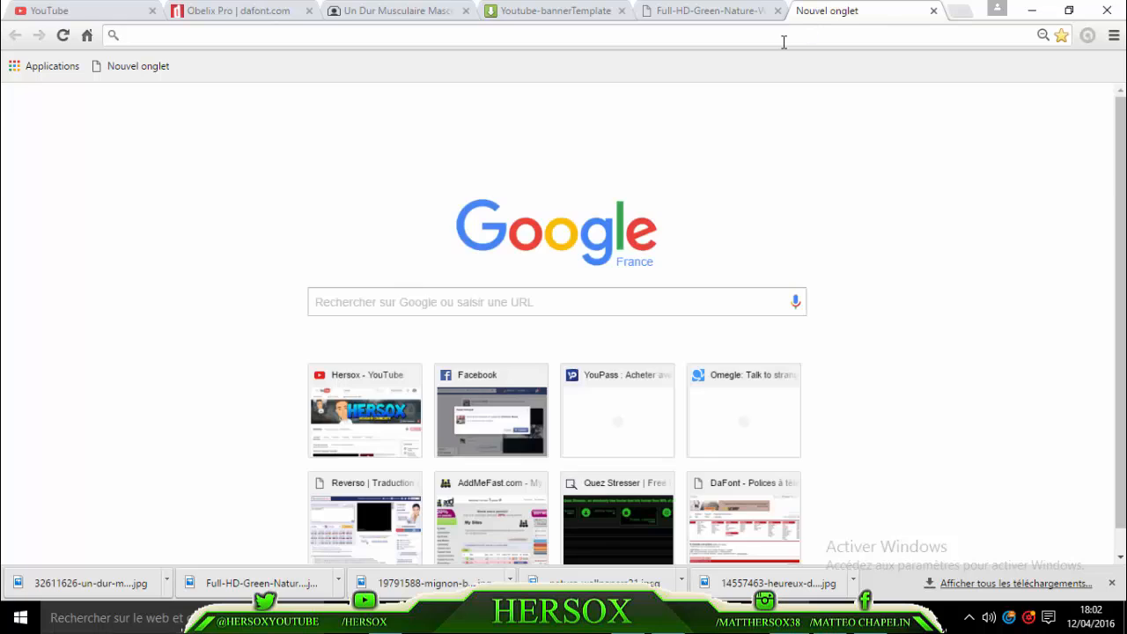
type("WALL")
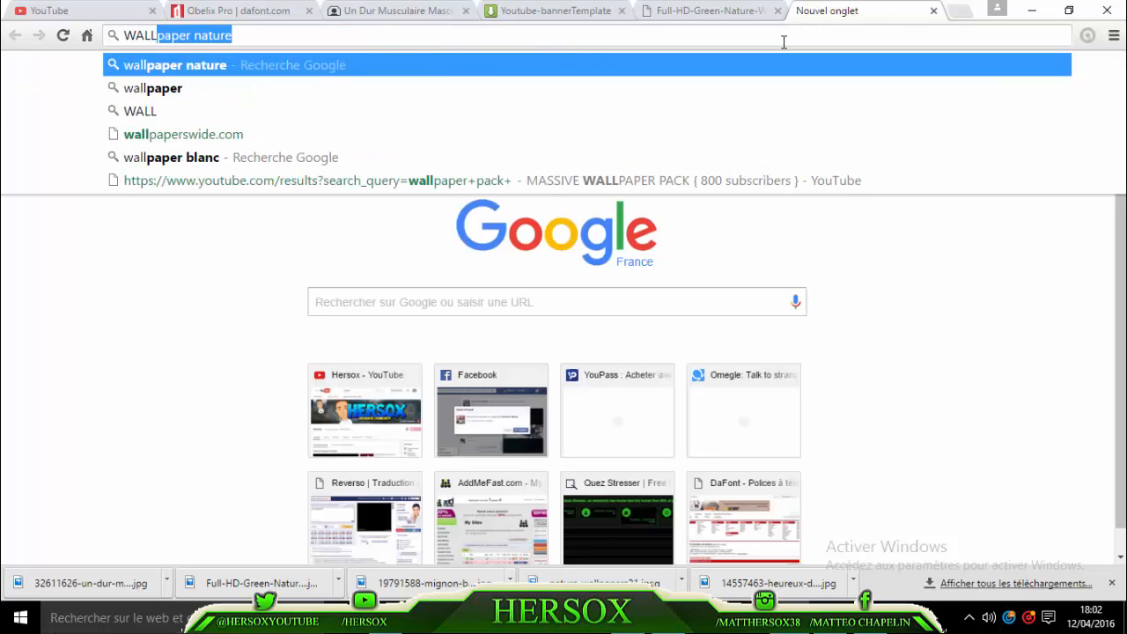
type("PAPER")
key("Return")
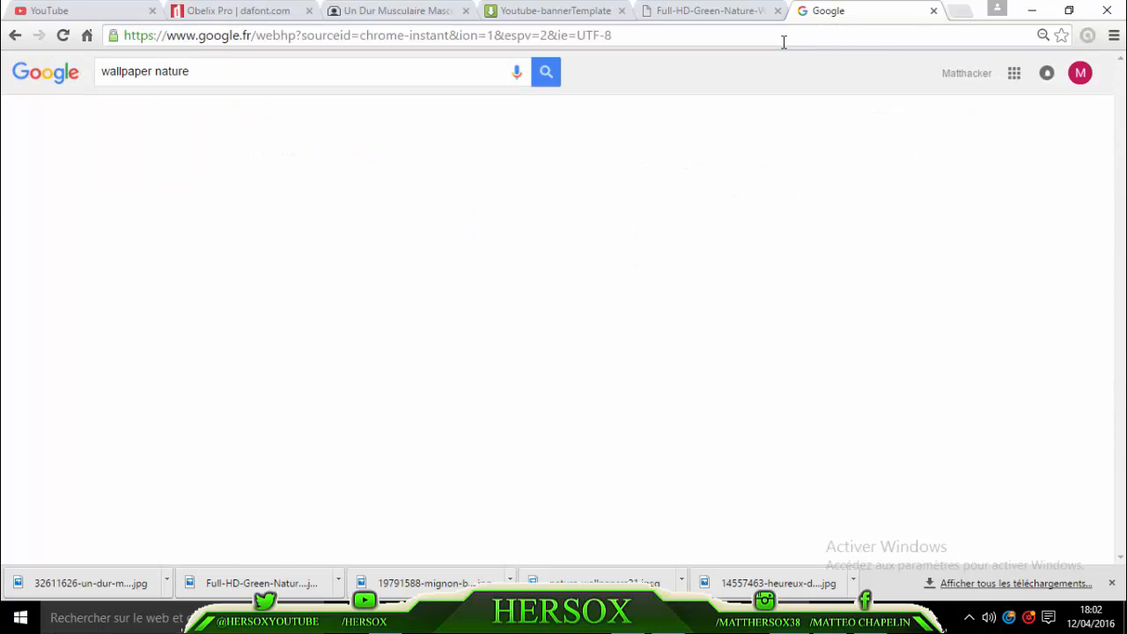
left_click(169, 122)
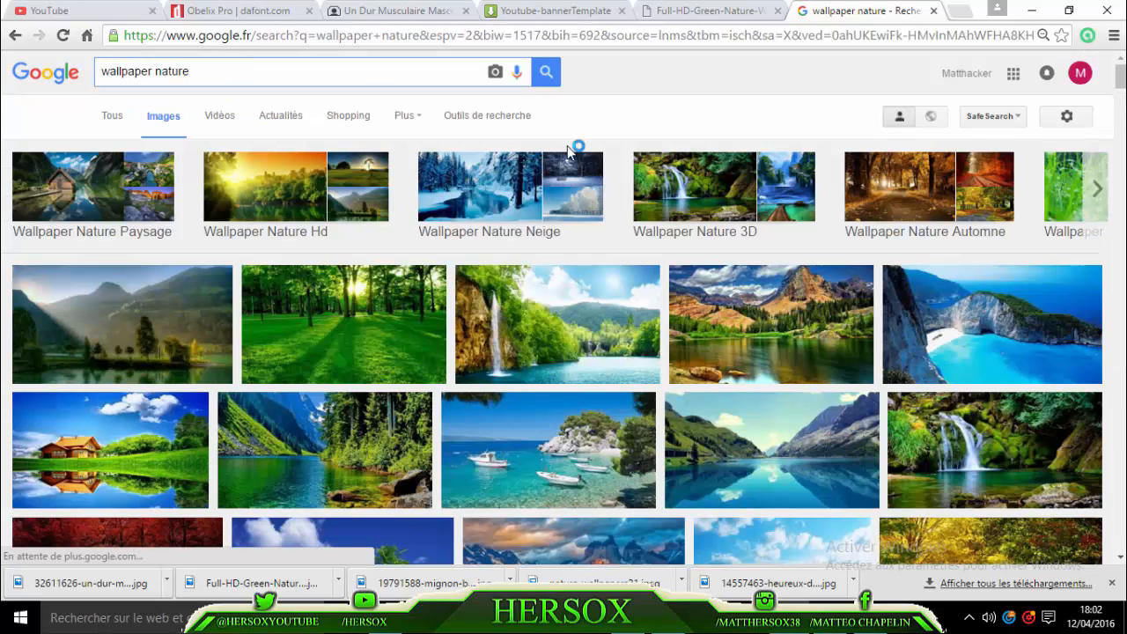
- Open the sunlit green park wallpaper at full size and save it in Documents as nature-wallpapers21 (1), with file type Tous les fichiers
left_click(356, 293)
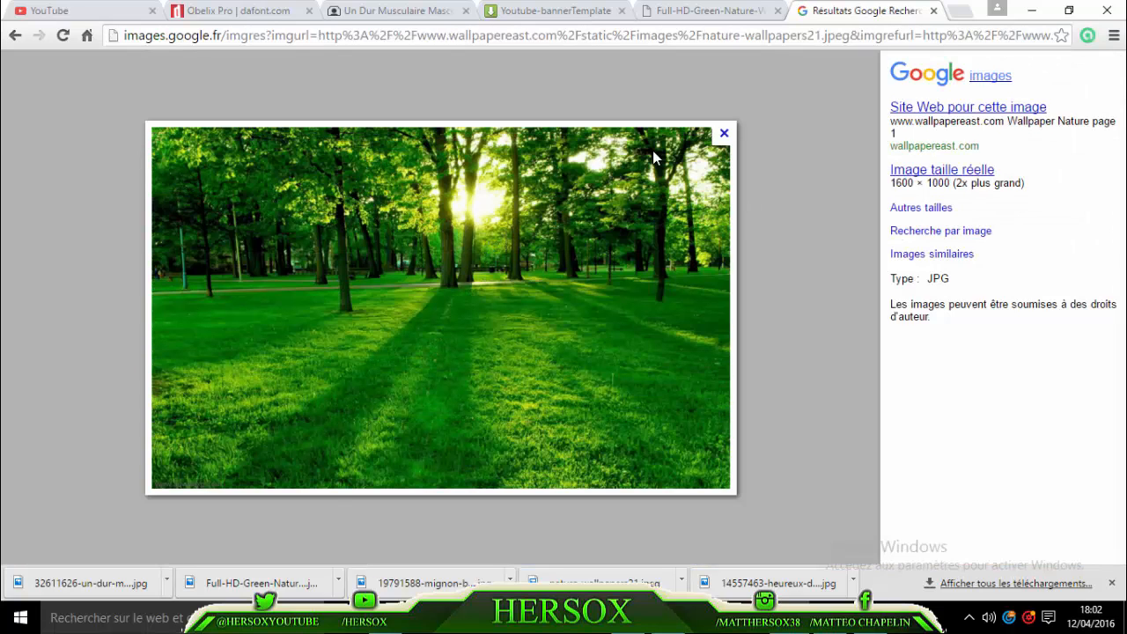
left_click(913, 172)
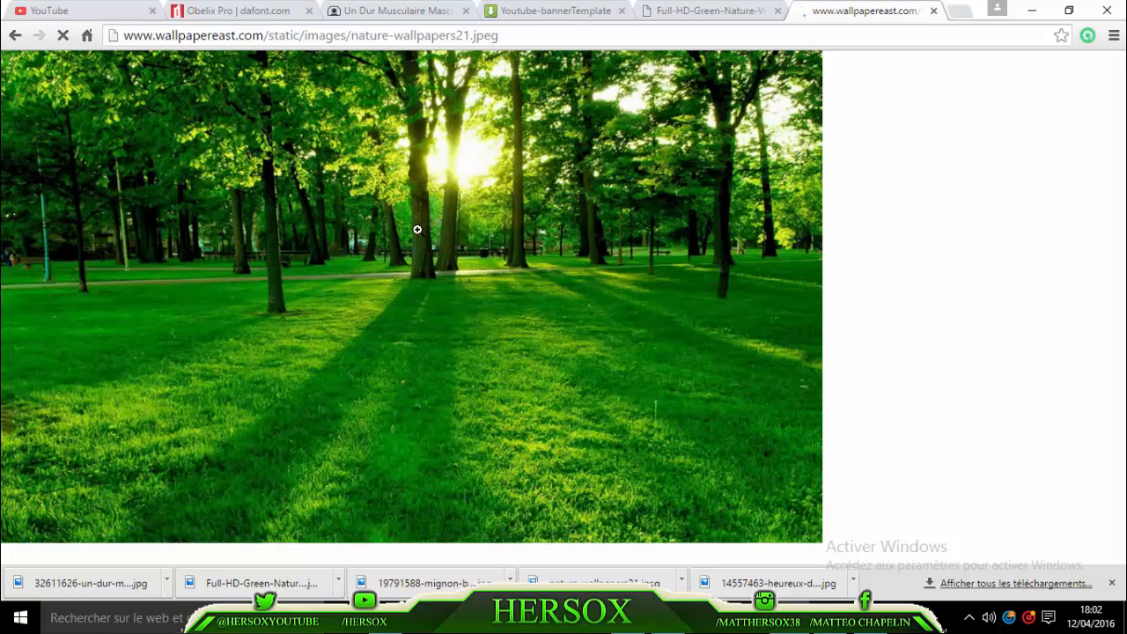
right_click(417, 230)
left_click(449, 263)
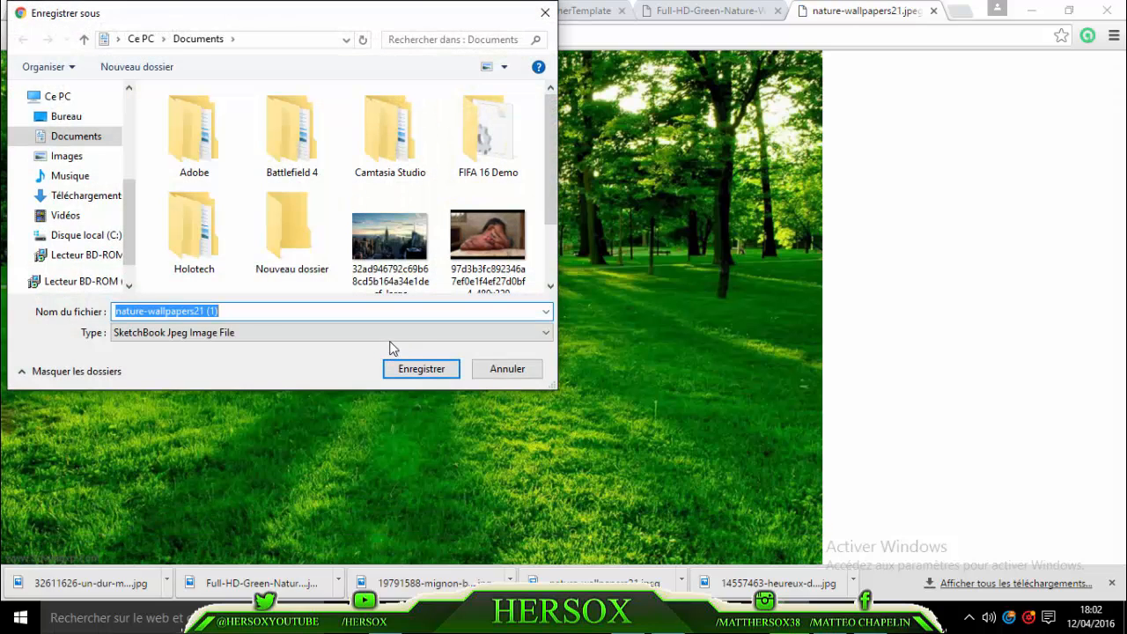
left_click(387, 335)
left_click(380, 365)
left_click(413, 370)
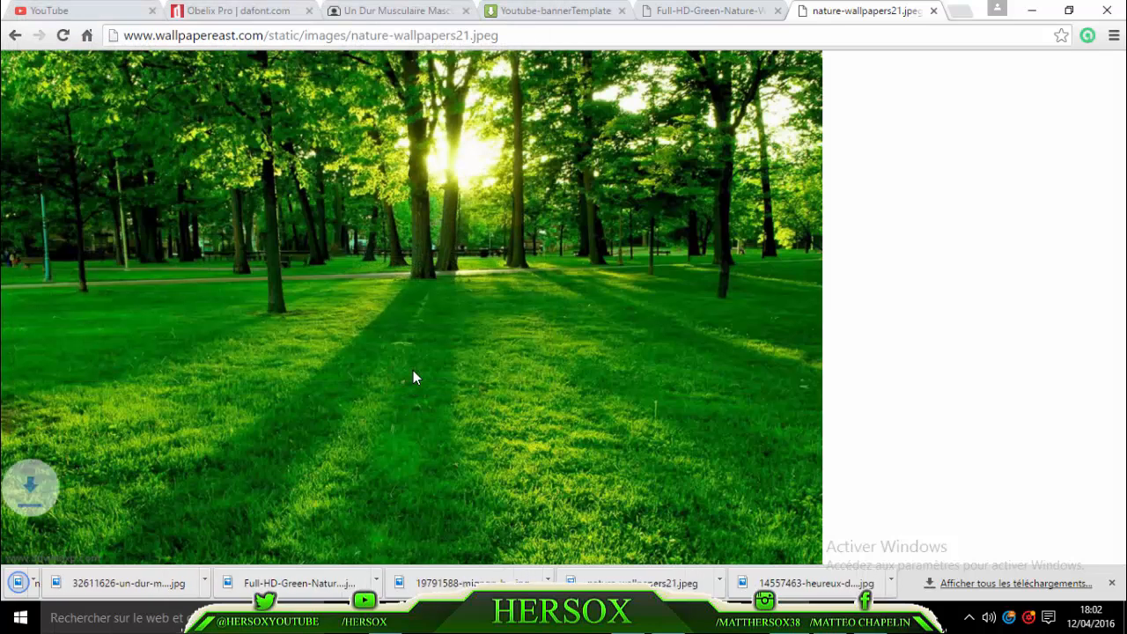
- Switch back to Photoshop and place the nature-wallpapers21 (1) image from Documents into the YouTube banner template
key("alt+Tab")
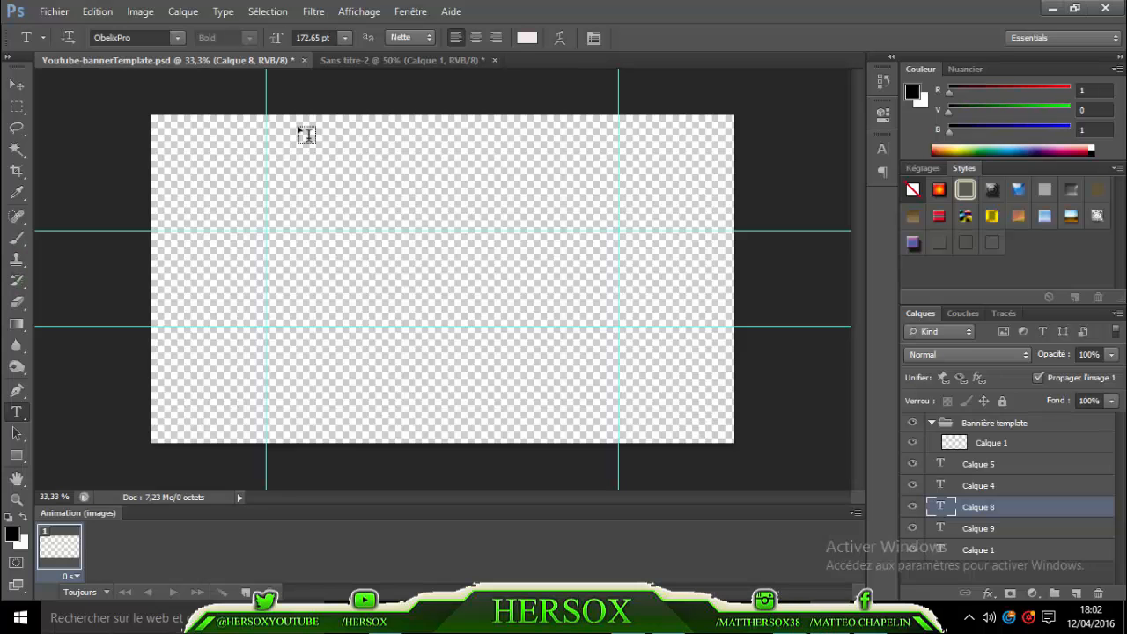
left_click(51, 12)
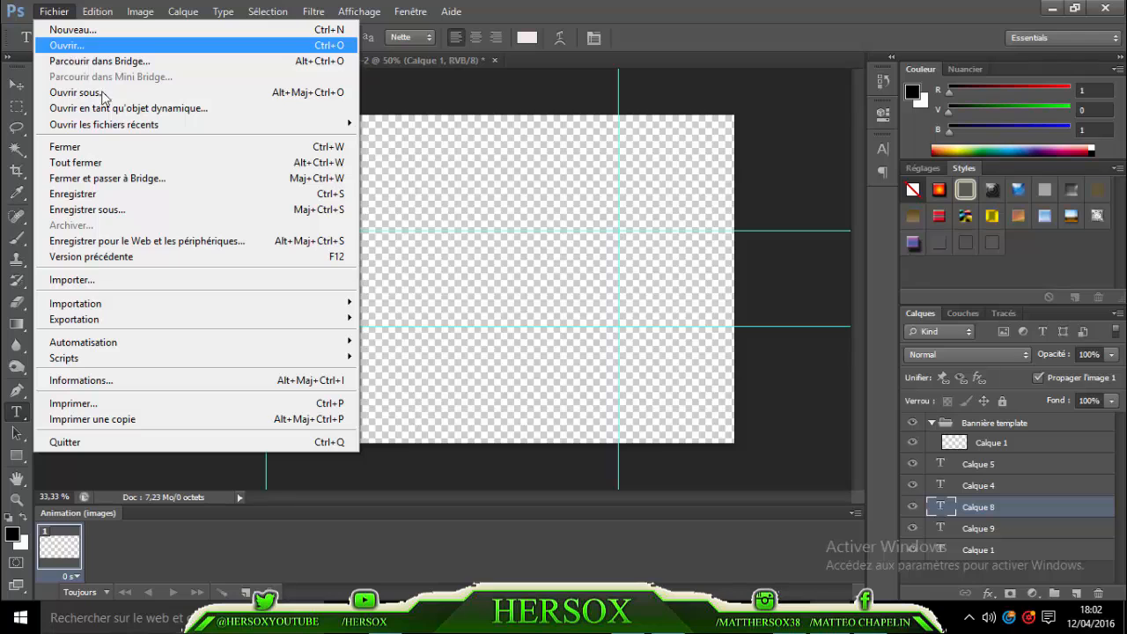
left_click(122, 279)
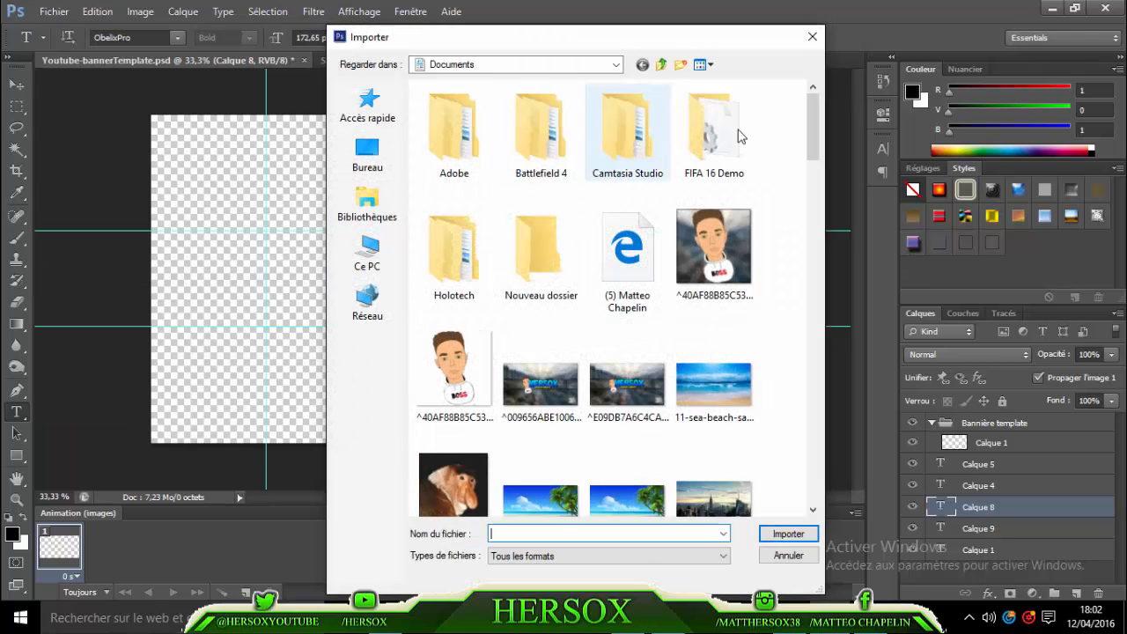
left_click_drag(809, 138, 858, 441)
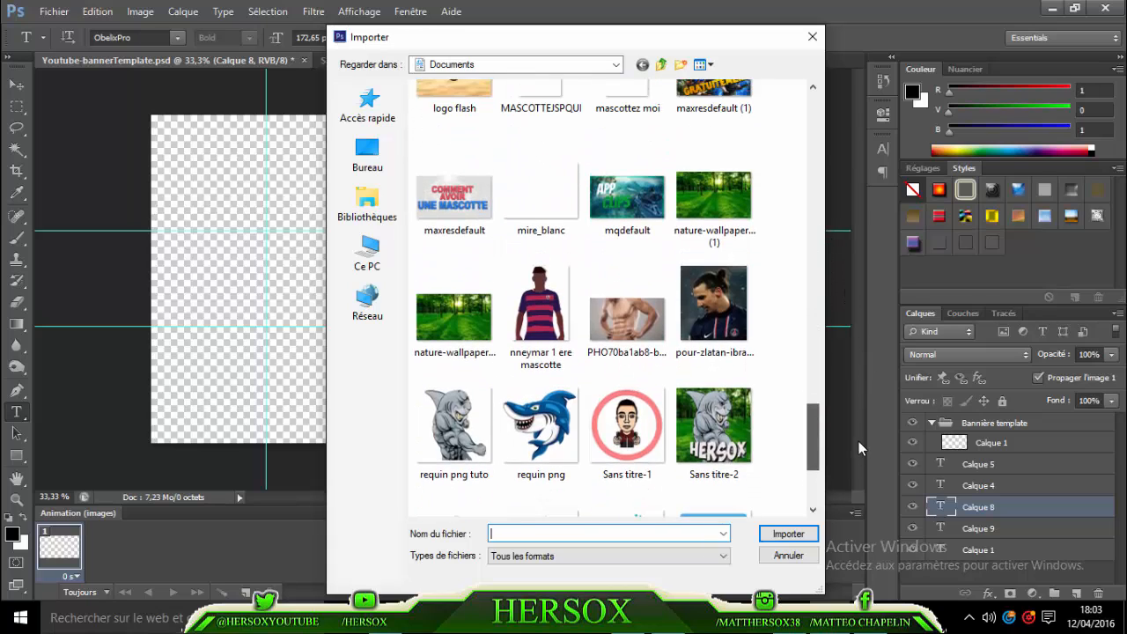
double_click(704, 210)
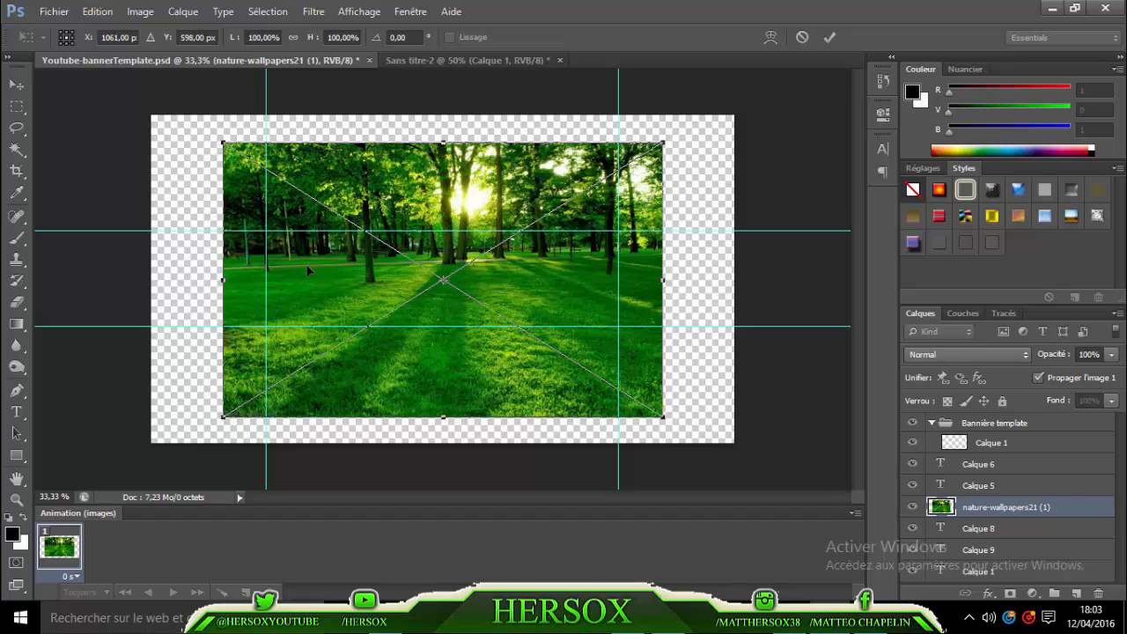
- Scale the placed wallpaper to 132.5% width and 35% height, filling the canvas width between the two horizontal guides
left_click_drag(219, 281, 152, 281)
left_click_drag(667, 278, 734, 279)
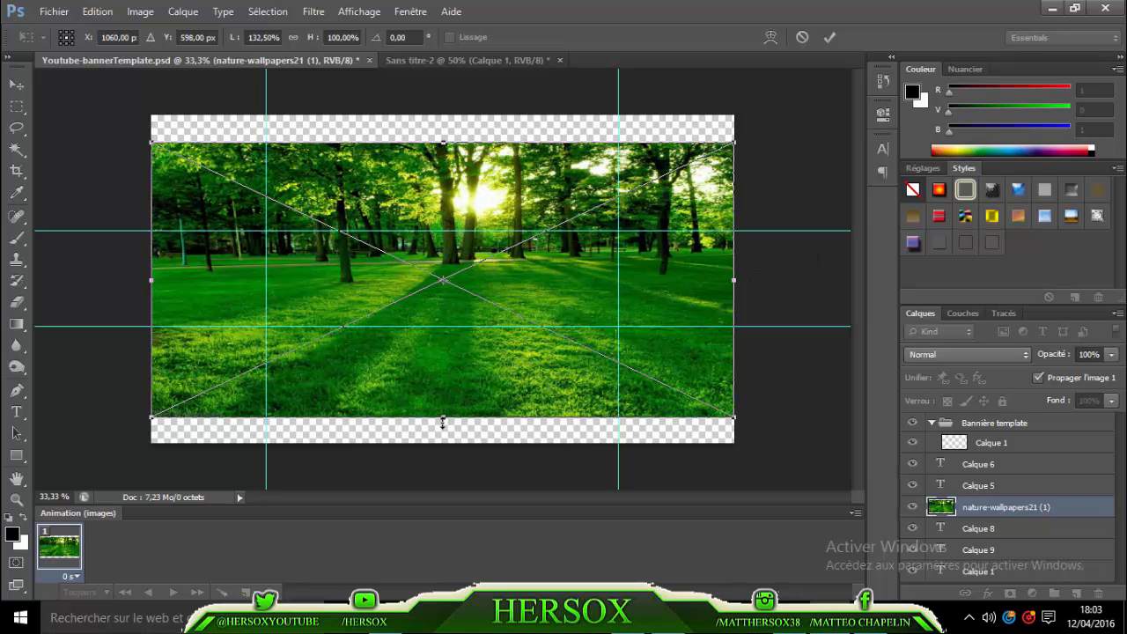
left_click_drag(443, 423, 443, 326)
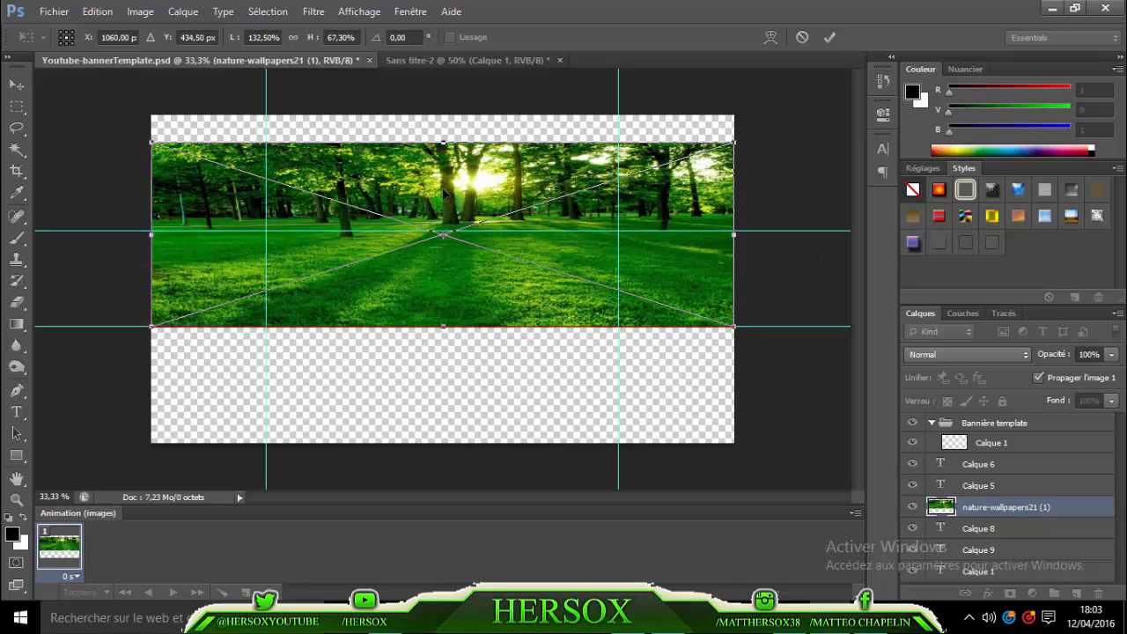
left_click_drag(443, 143, 457, 229)
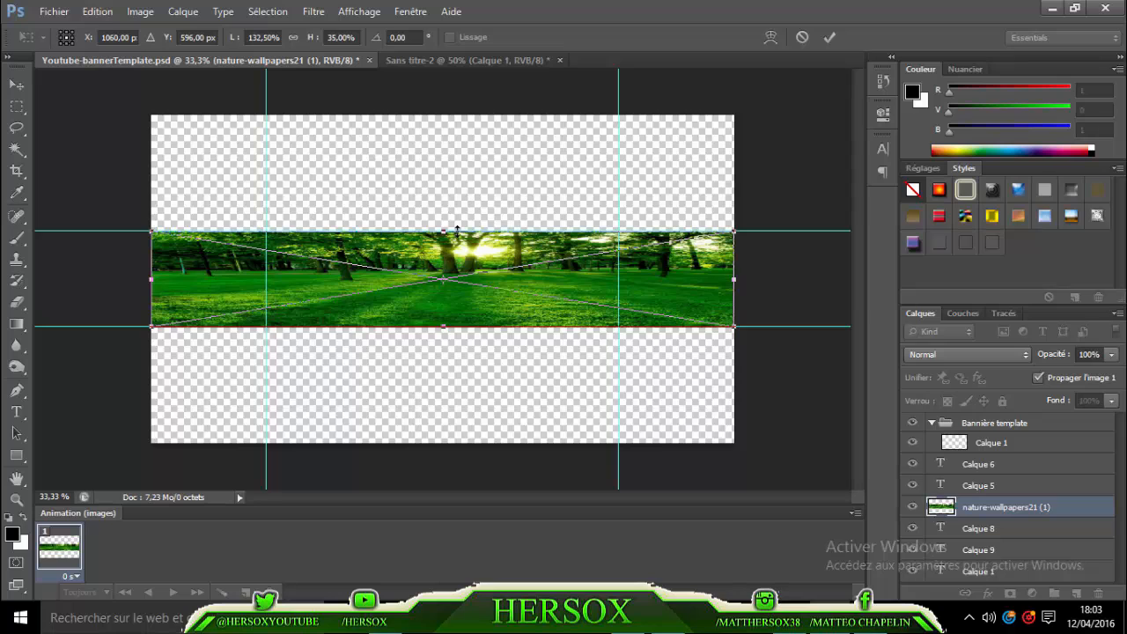
left_click(830, 37)
- Rasterize the wallpaper layer and apply a Gaussian blur with a 4.0-pixel radius to it
right_click(976, 520)
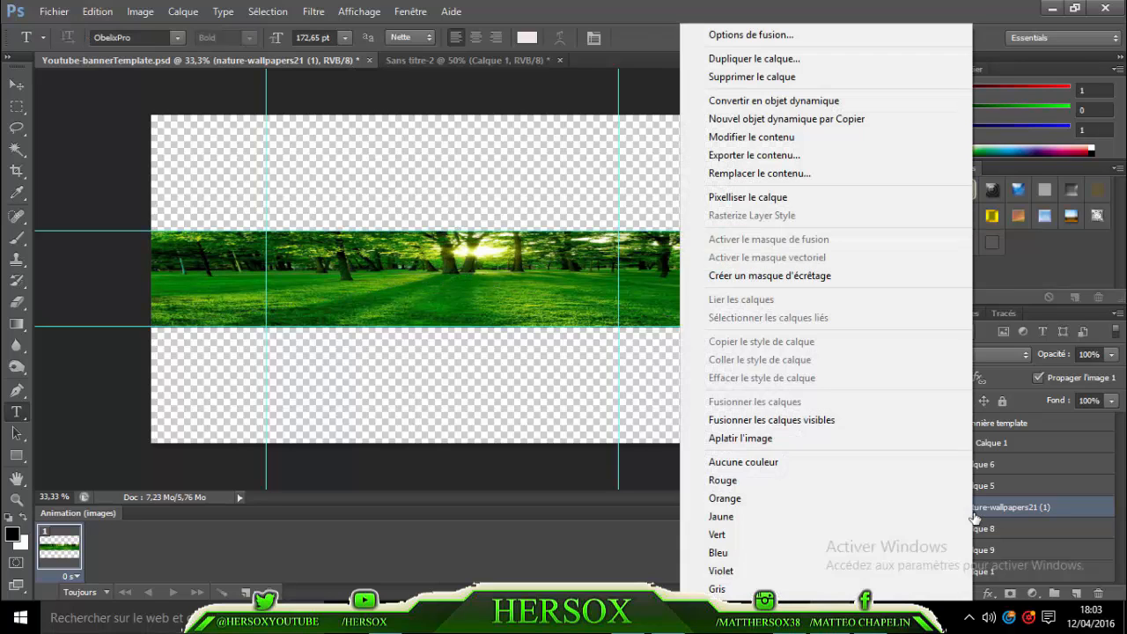
left_click(698, 197)
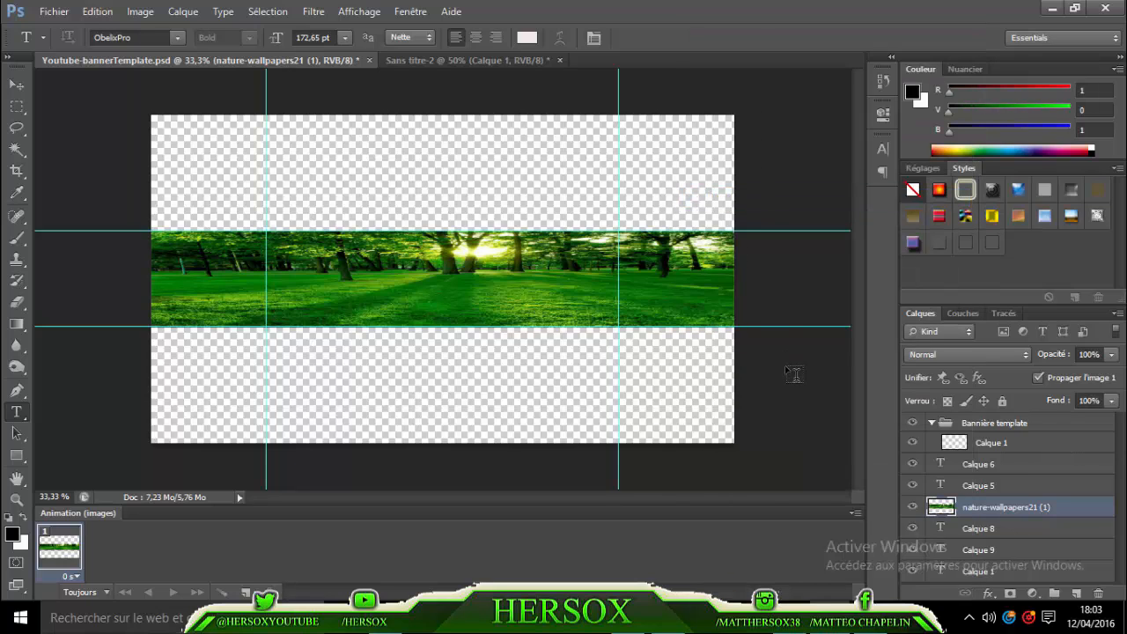
left_click(310, 10)
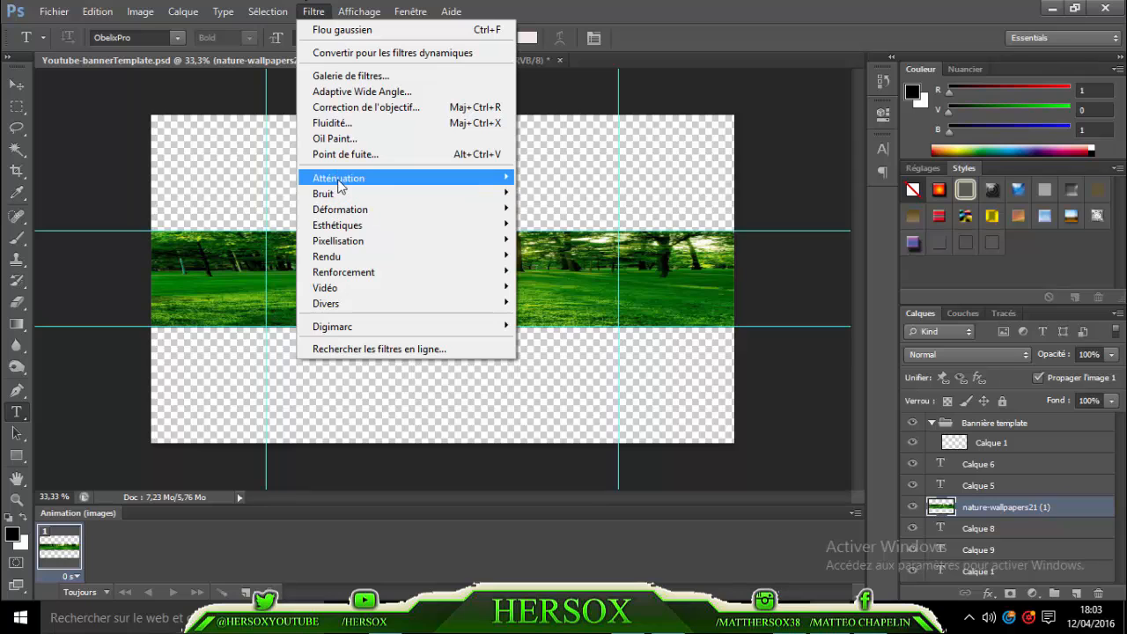
mouse_move(343, 179)
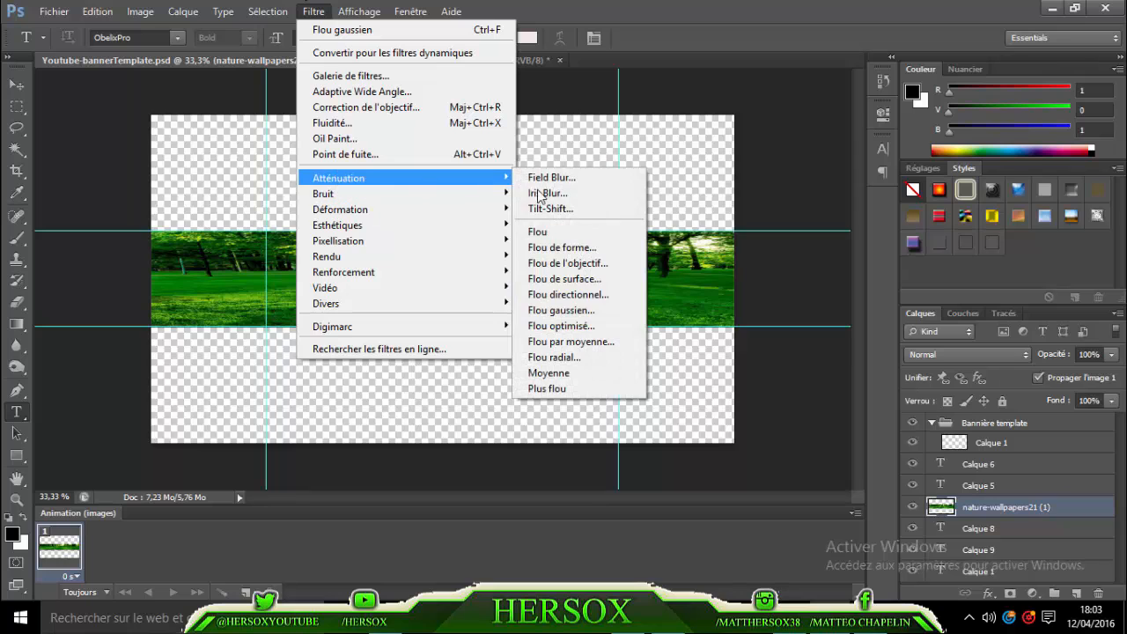
left_click(562, 310)
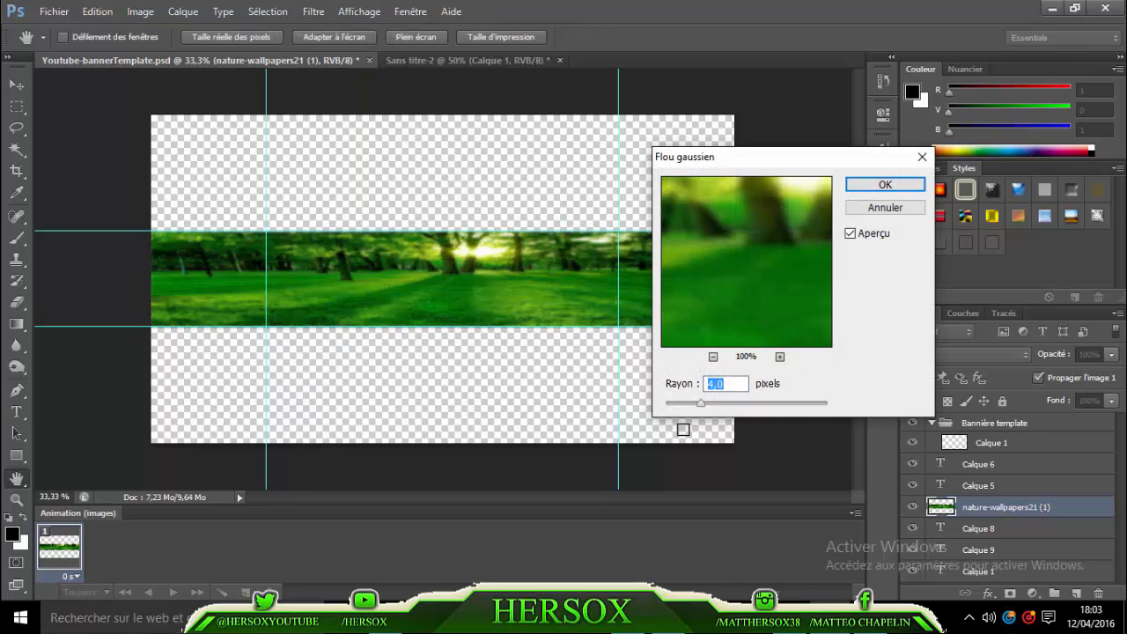
left_click_drag(705, 403, 703, 406)
left_click_drag(699, 404, 702, 404)
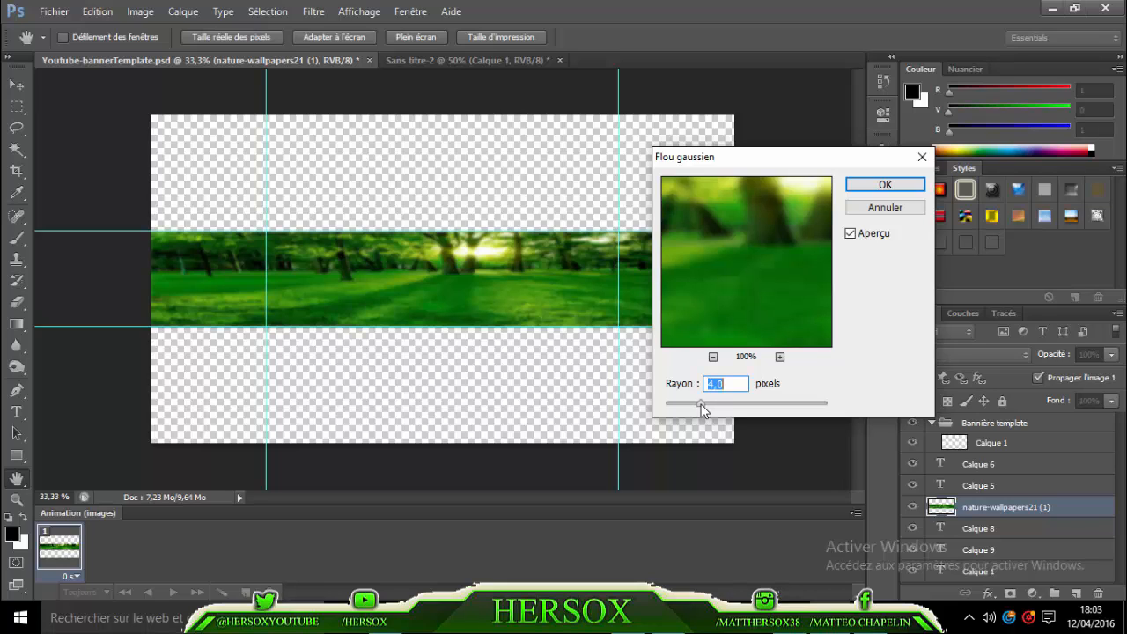
left_click(886, 185)
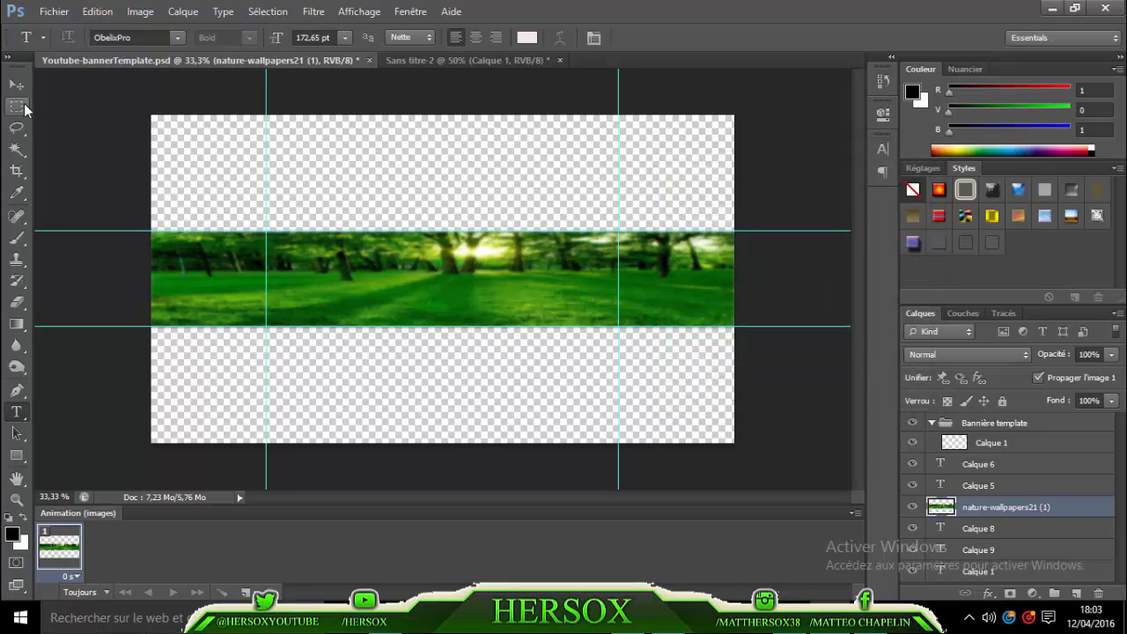
- Switch to Chrome and open the muscular punching shark mascot from the 123RF "mascotte design" search results
left_click(798, 618)
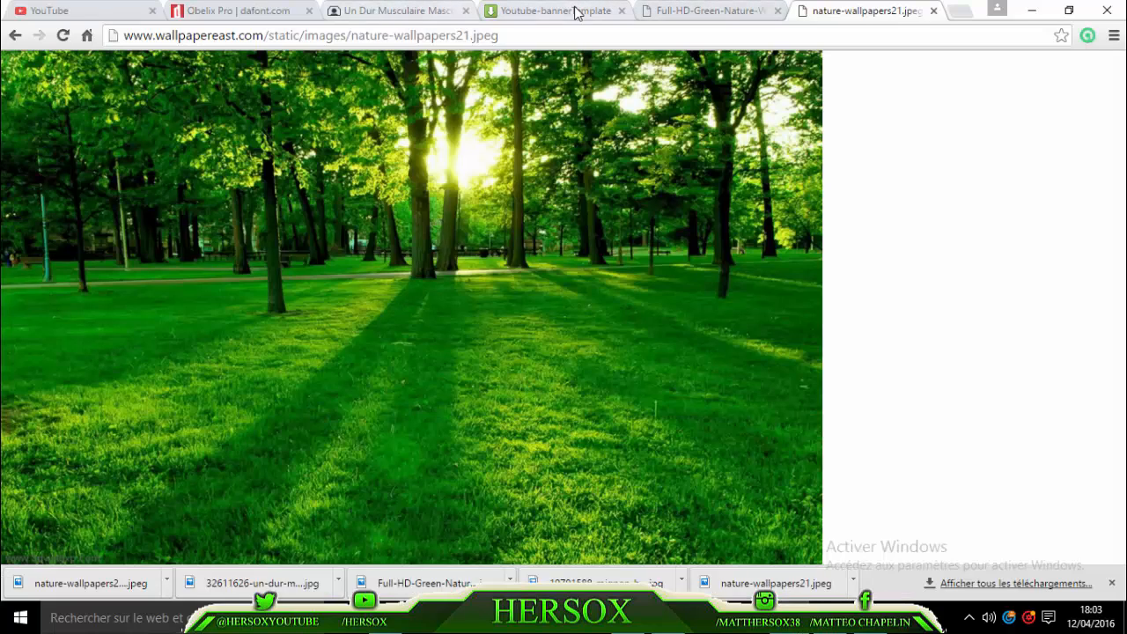
left_click(691, 9)
left_click(521, 9)
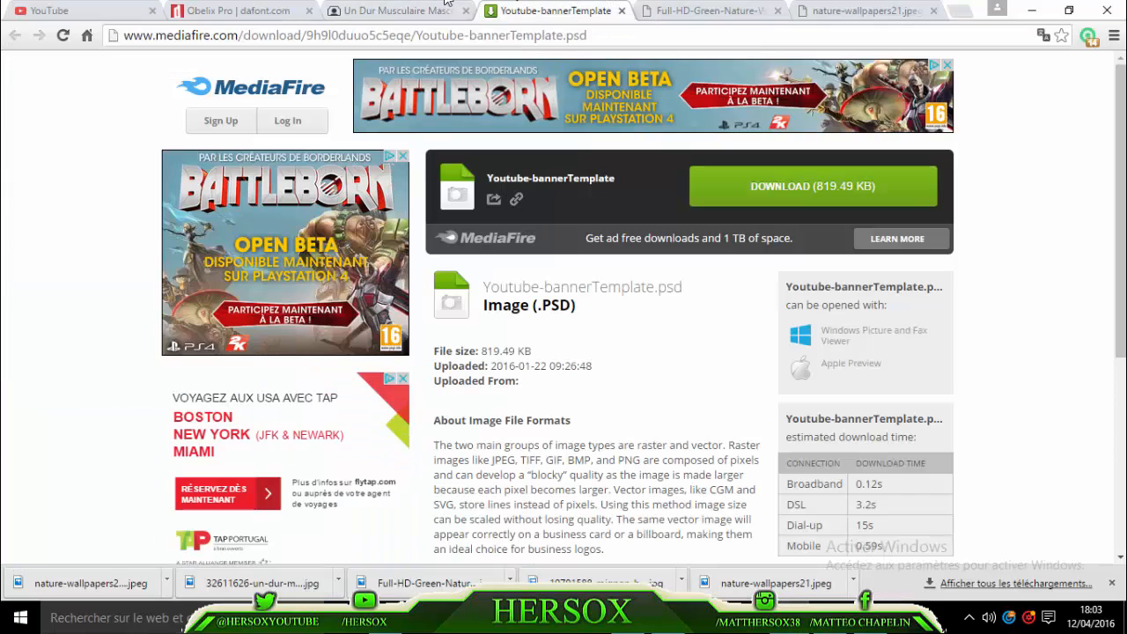
left_click(356, 9)
left_click(969, 125)
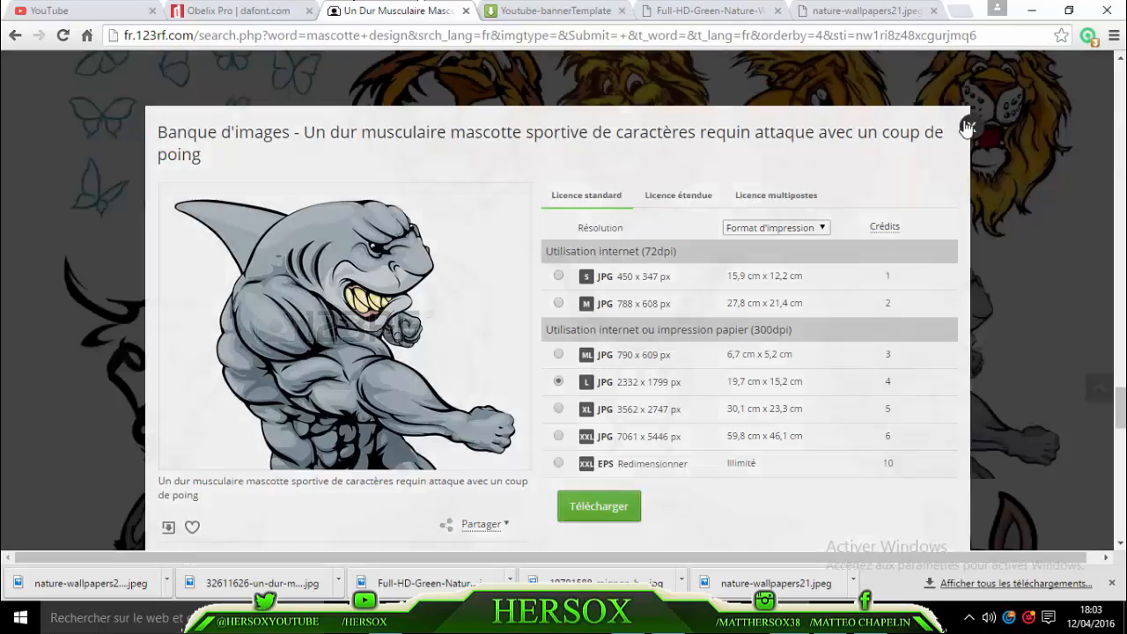
left_click_drag(1125, 392, 1119, 424)
left_click(949, 259)
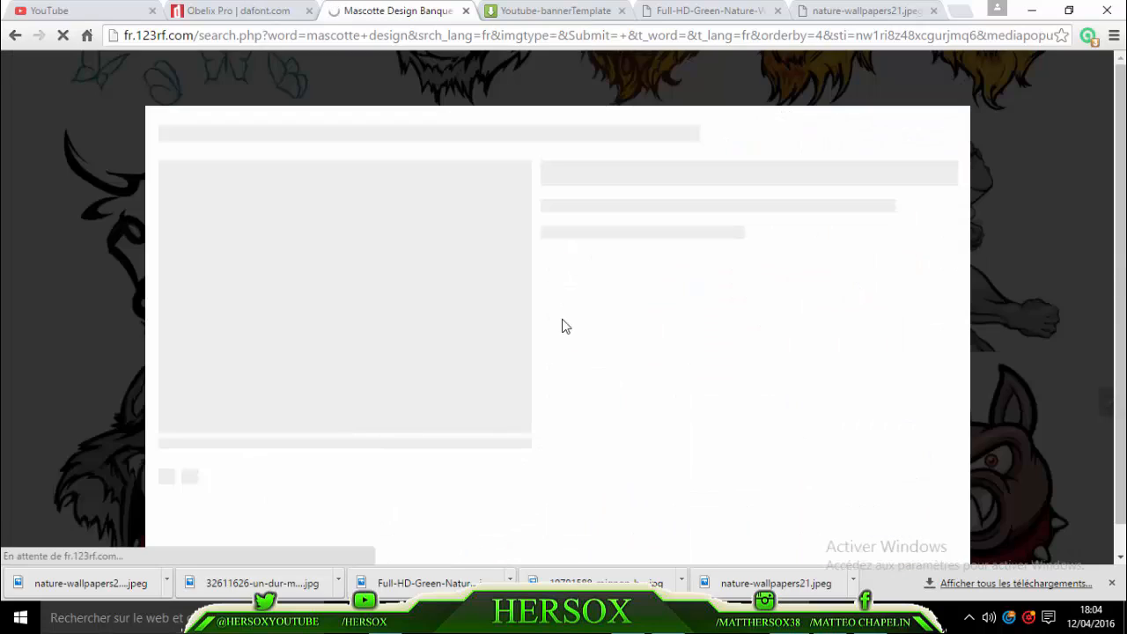
- Save the shark mascot image under its suggested name in Documents, with file type Tous les fichiers
right_click(287, 345)
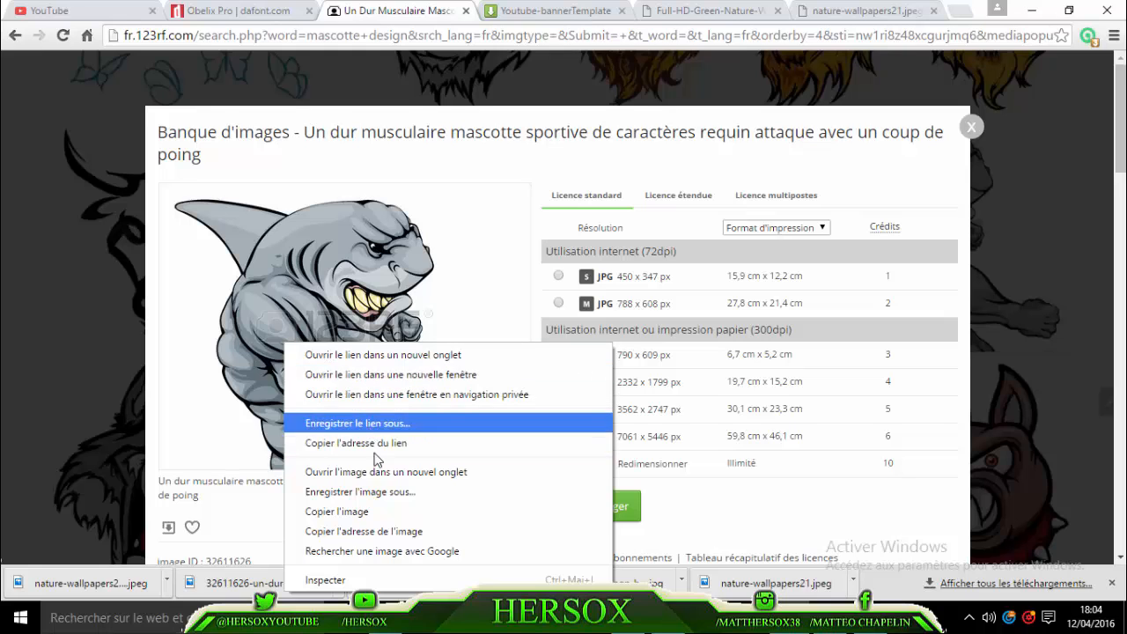
left_click(379, 492)
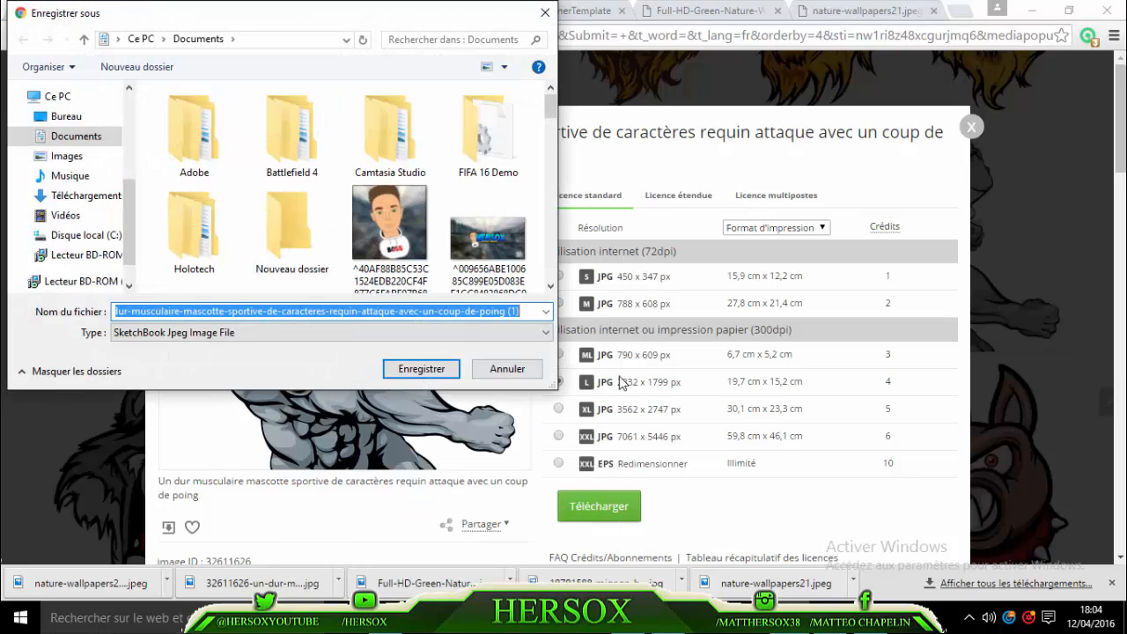
left_click(333, 340)
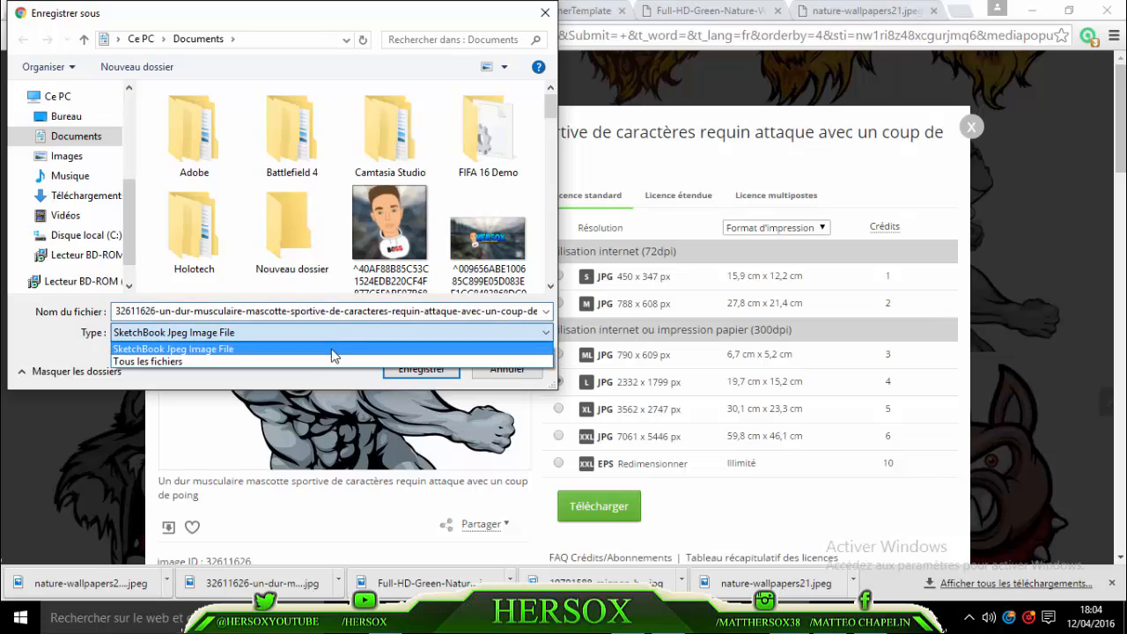
left_click(401, 362)
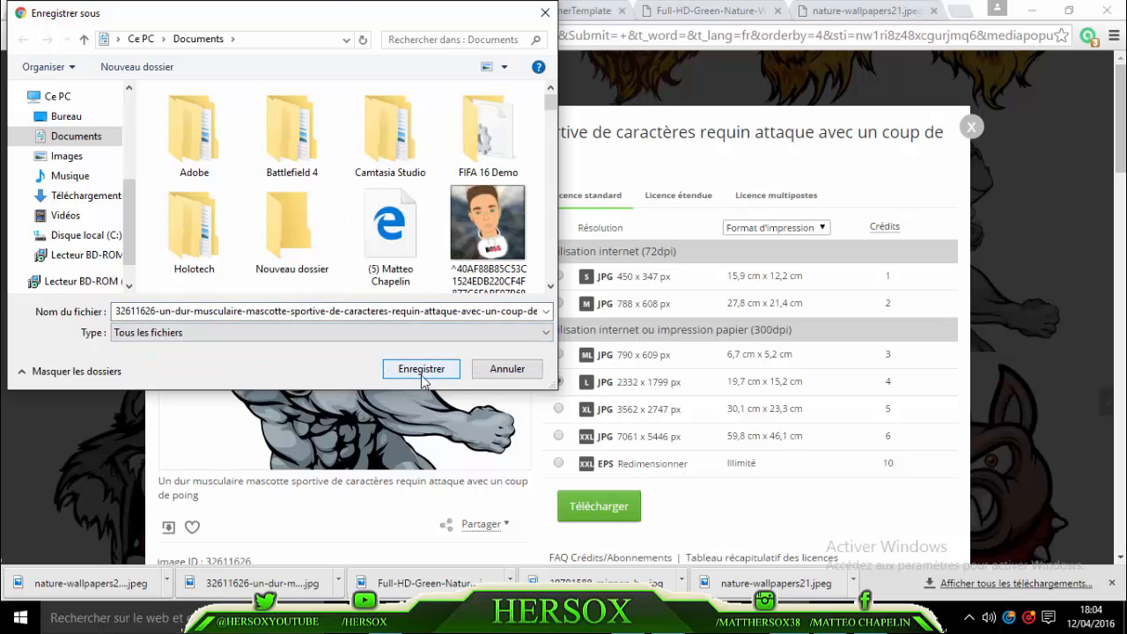
left_click(419, 369)
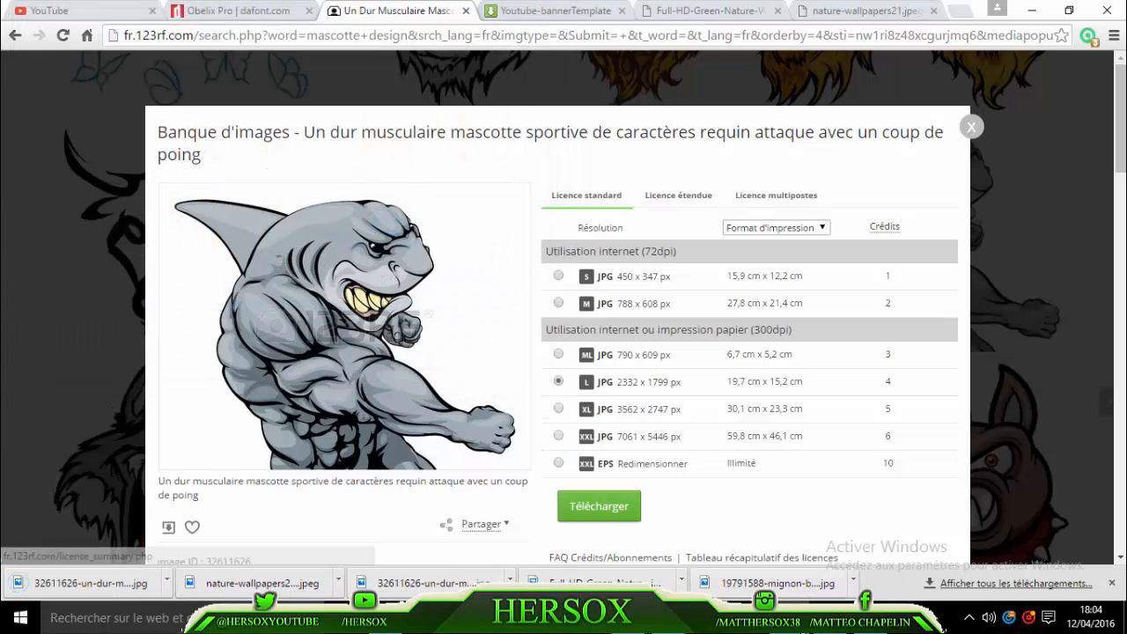
- Switch to Photoshop and create a new 800 x 800 pixel RGB document at 72 pixels per inch with a white background
left_click(388, 619)
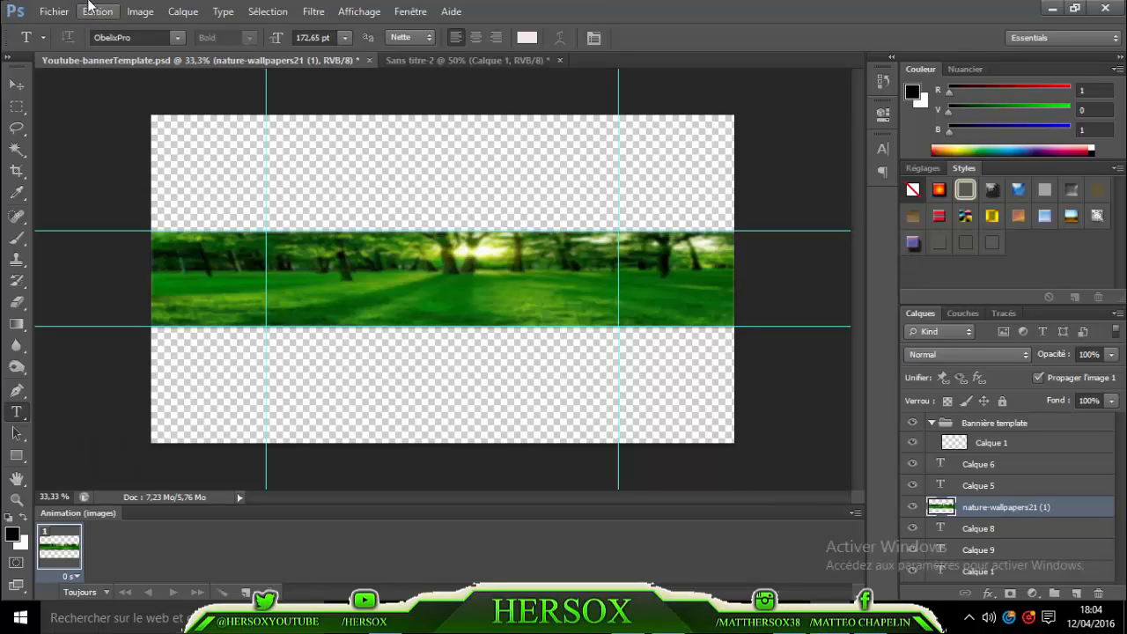
left_click(53, 10)
left_click(62, 29)
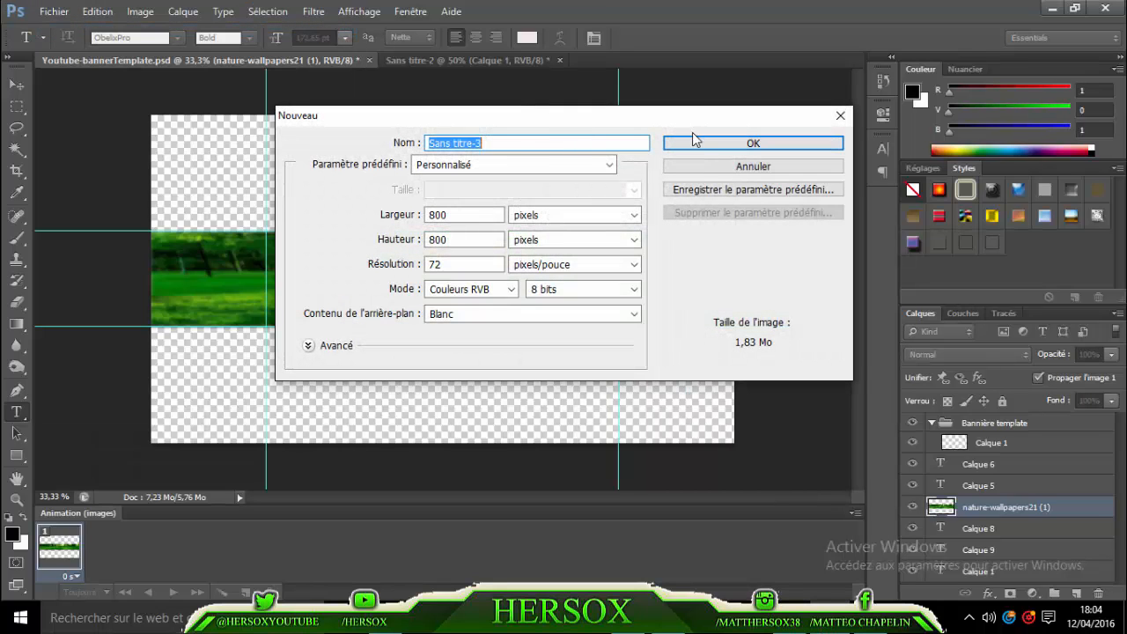
left_click(738, 145)
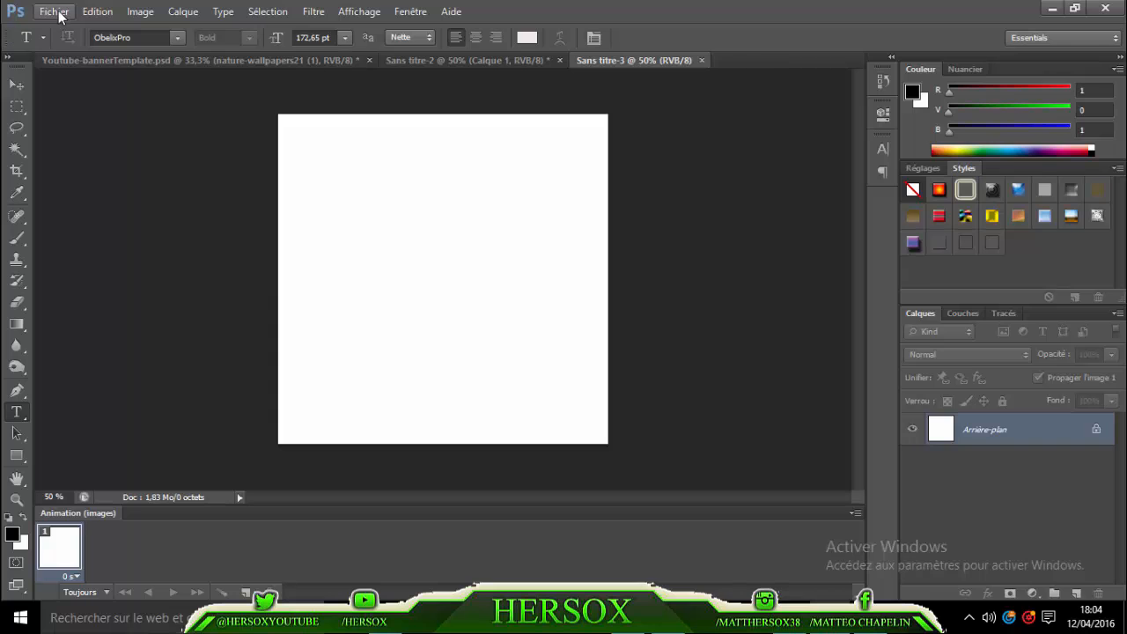
- Place the newly saved shark mascot image, the copy ending in (1), from Documents into the new document
left_click(58, 10)
left_click(111, 280)
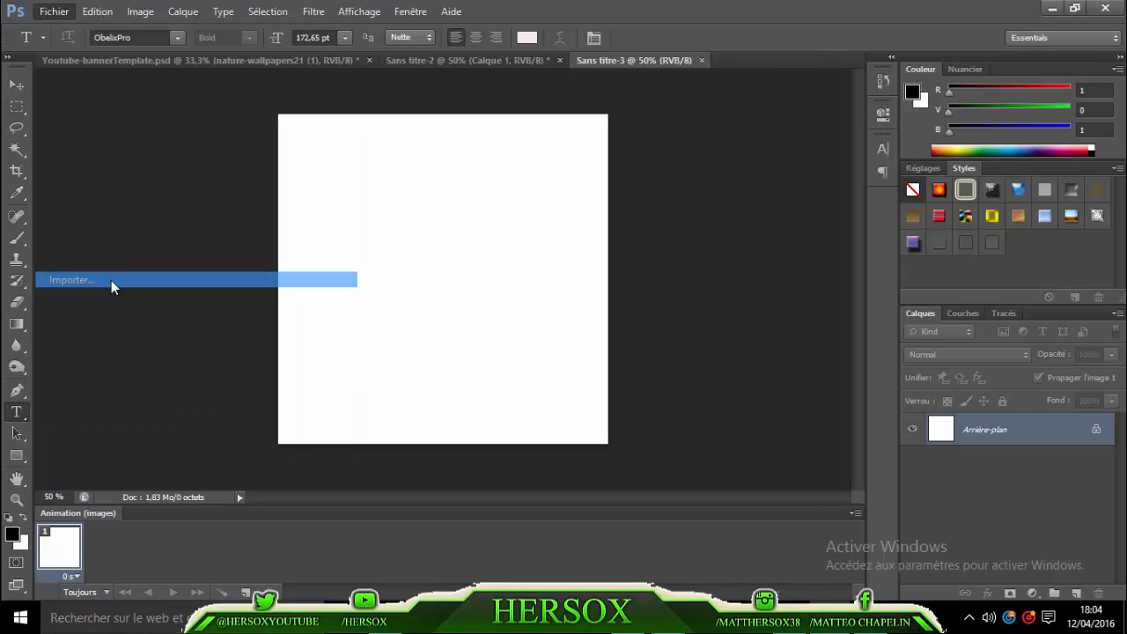
left_click_drag(820, 123, 826, 296)
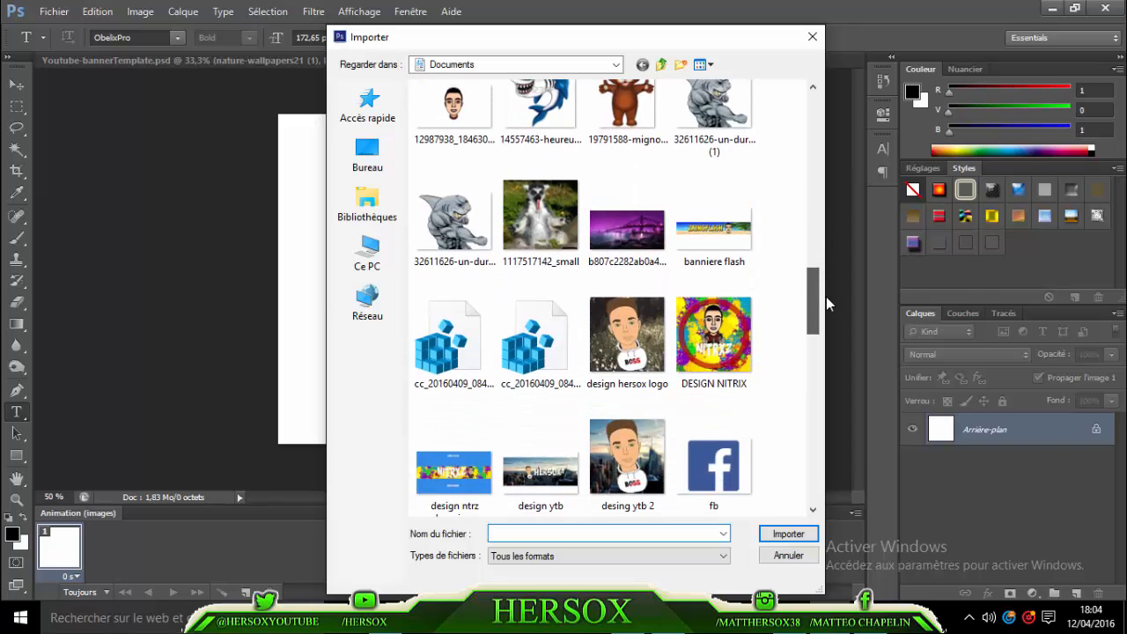
double_click(692, 132)
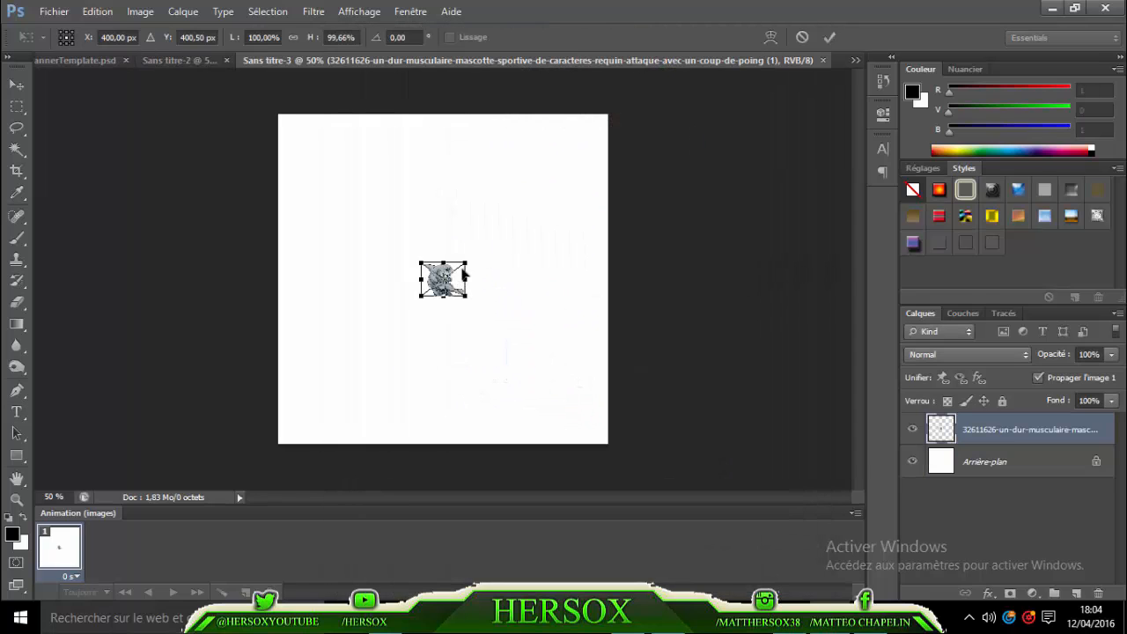
- Scale the placed shark to about 763% width and 960.6% height so it fills the canvas, and apply the transformation
left_click_drag(464, 262, 538, 140)
left_click_drag(484, 301, 482, 412)
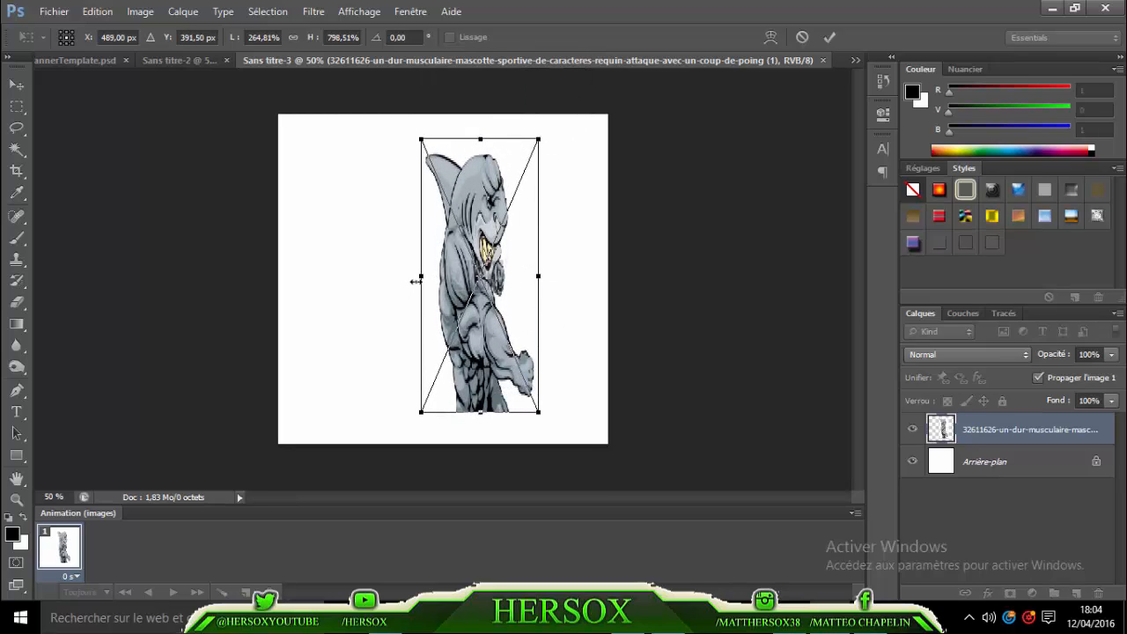
left_click_drag(416, 281, 362, 362)
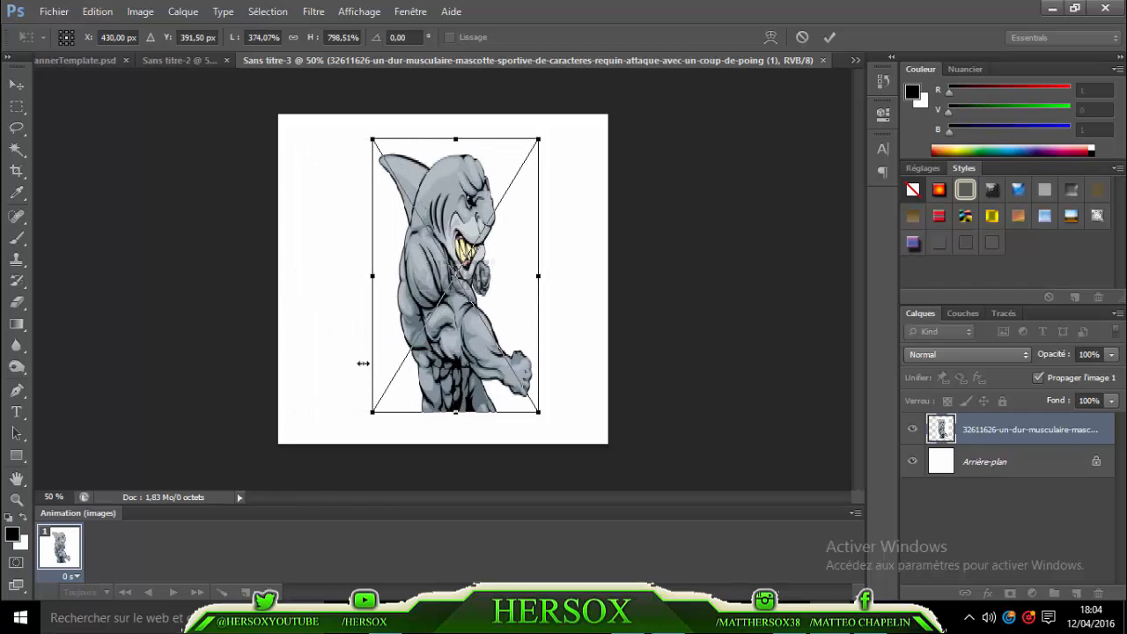
left_click_drag(369, 275, 278, 276)
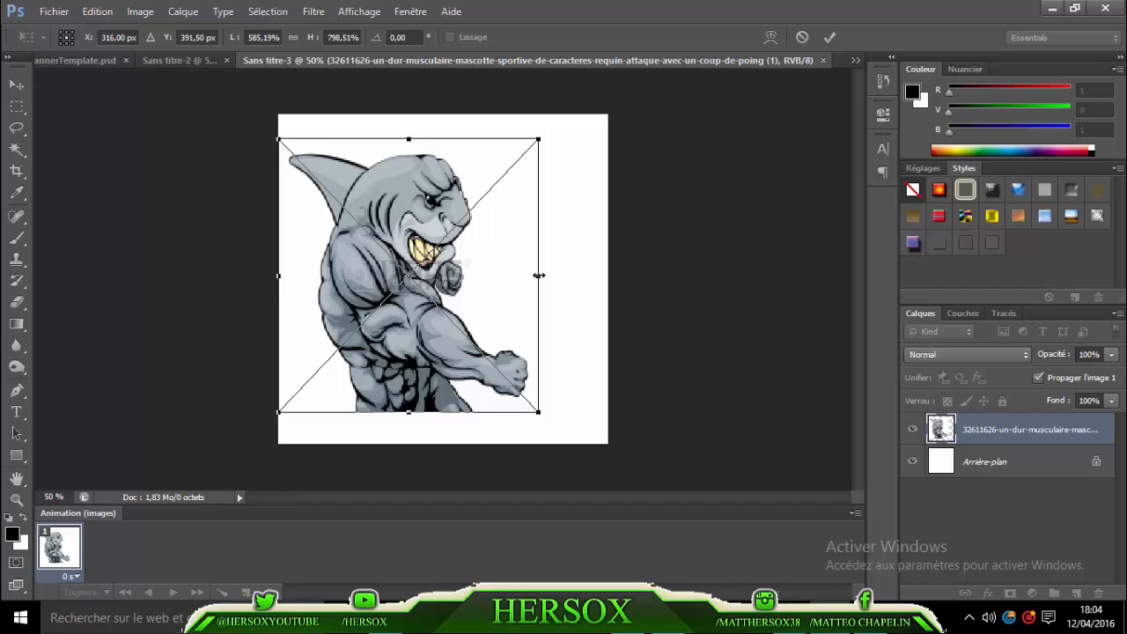
left_click_drag(539, 276, 617, 275)
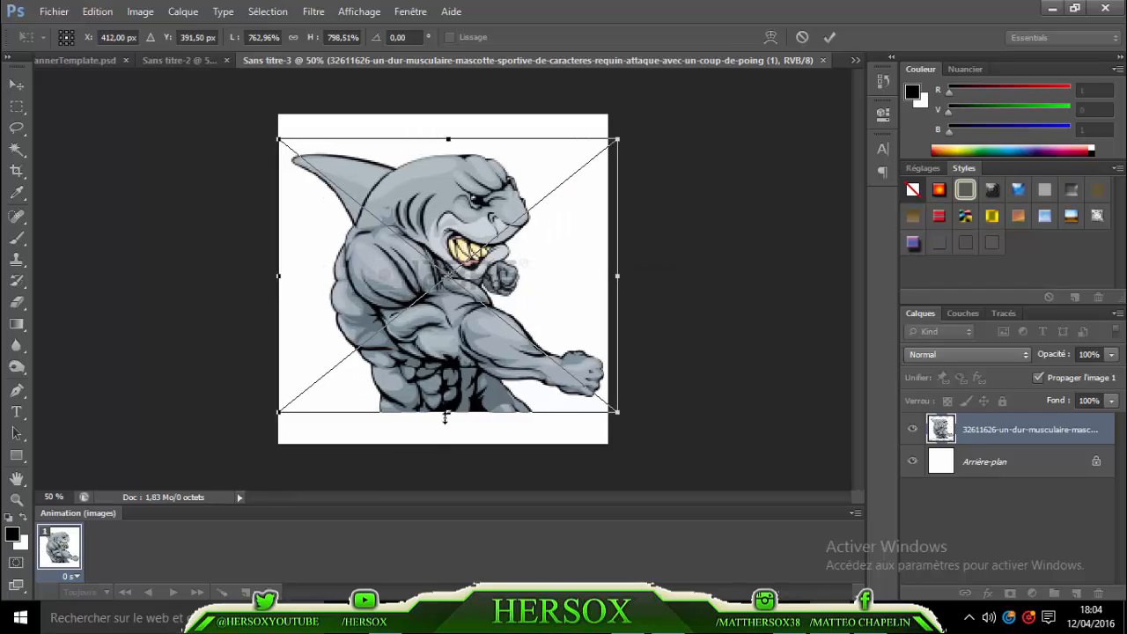
left_click_drag(446, 415, 447, 445)
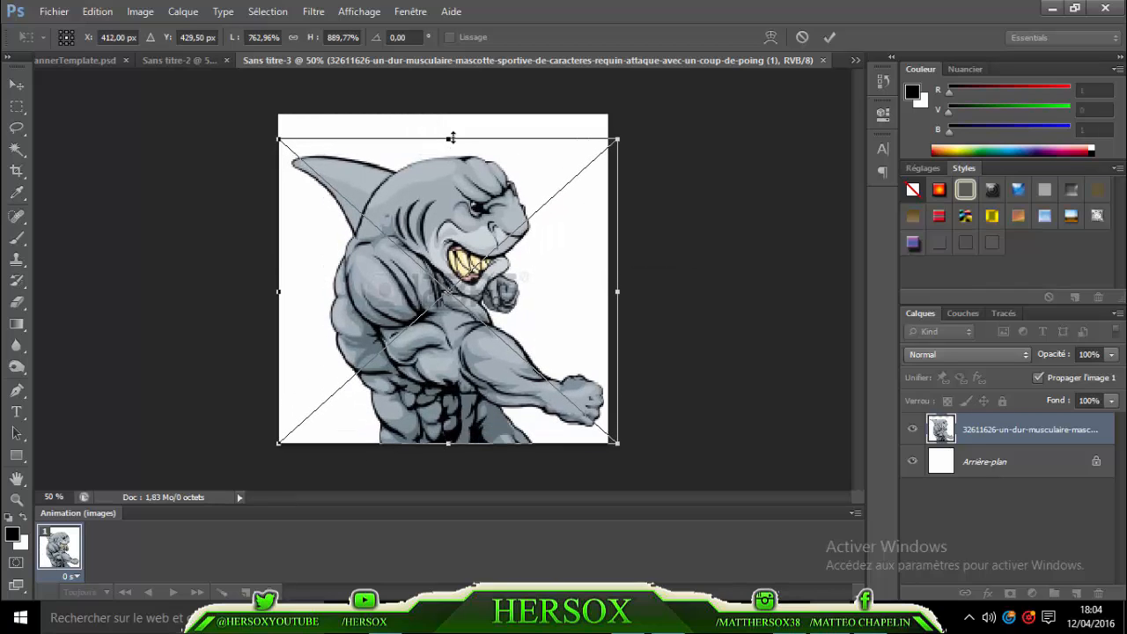
left_click_drag(451, 138, 451, 115)
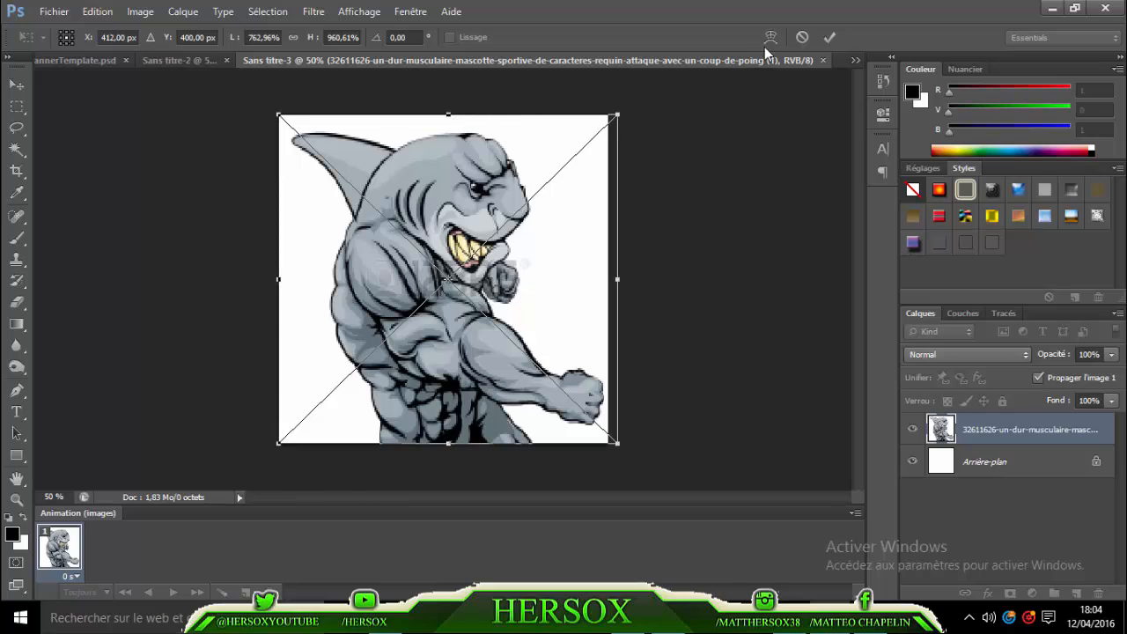
left_click(830, 37)
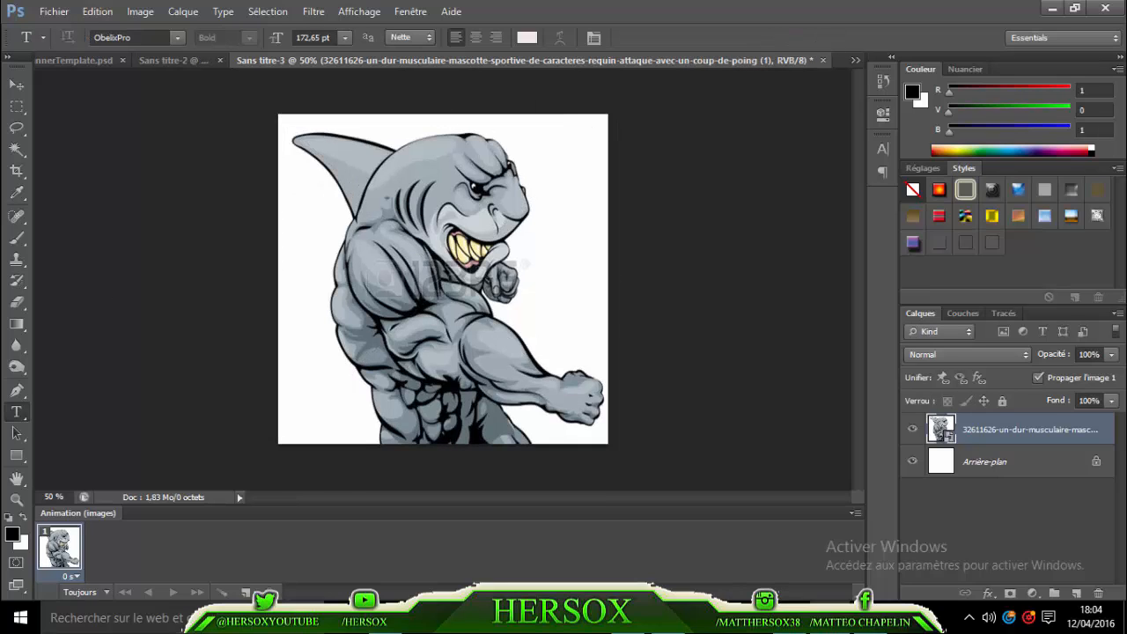
- Sample the light grey (R 178, G 189, B 195) from the shark's shoulder just above the watermark's camera symbol
left_click(16, 499)
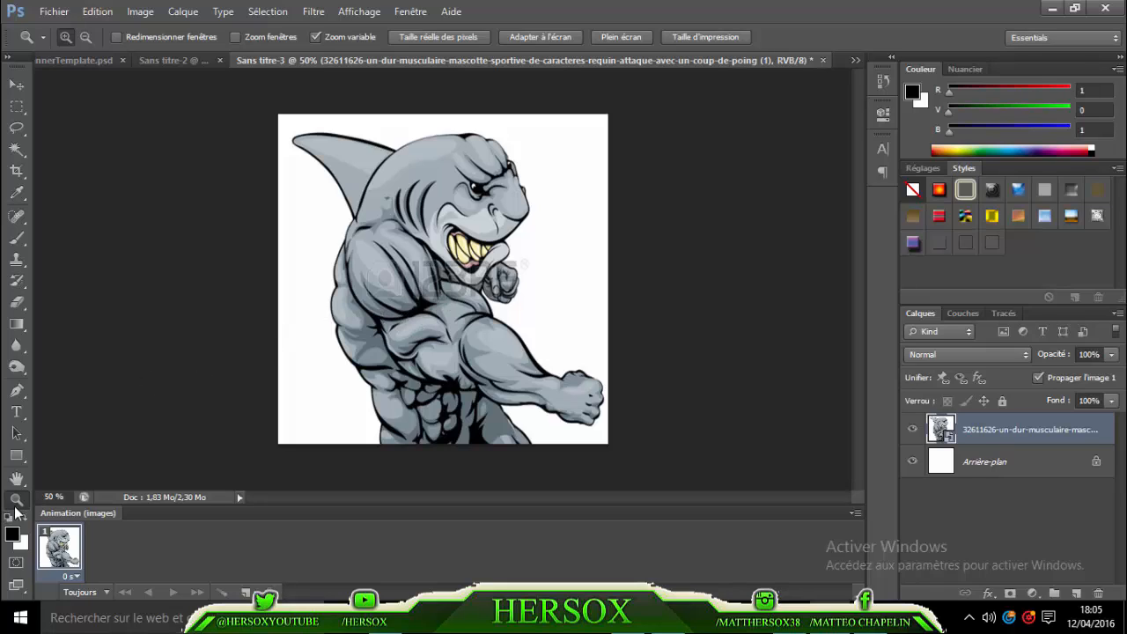
left_click(475, 277)
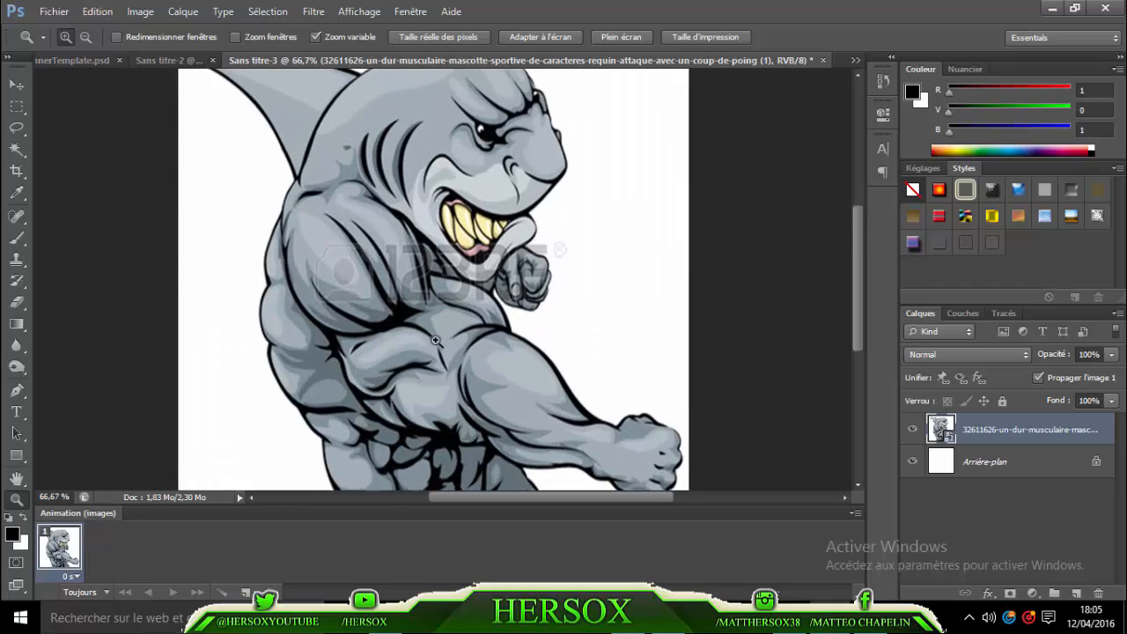
left_click(436, 341)
left_click(443, 343)
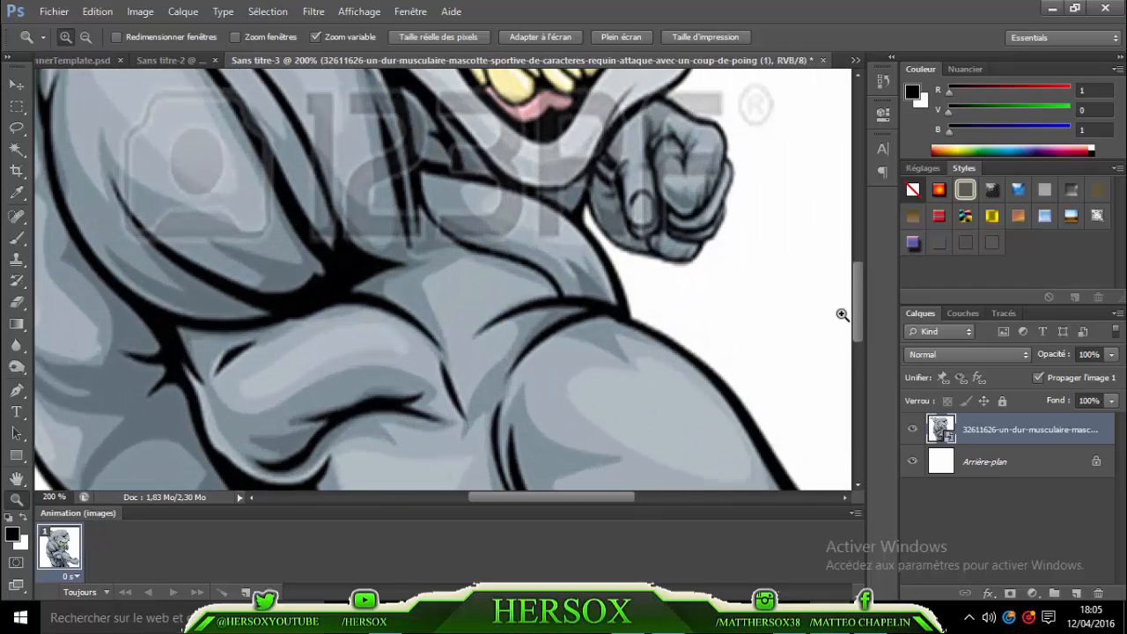
left_click_drag(857, 300, 858, 281)
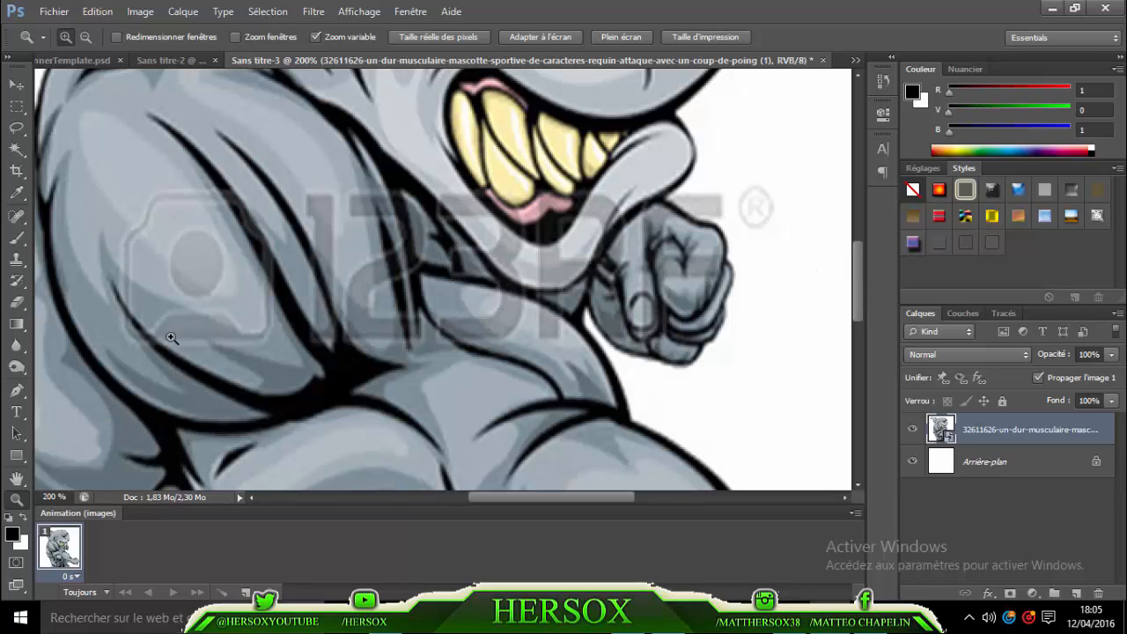
left_click(17, 194)
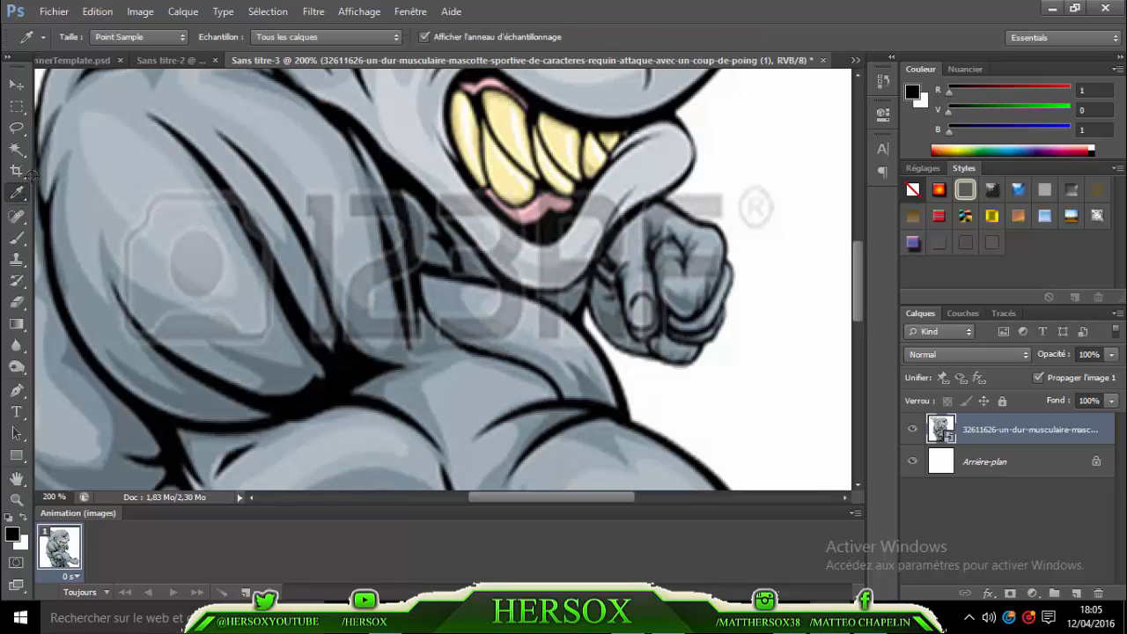
left_click(144, 192)
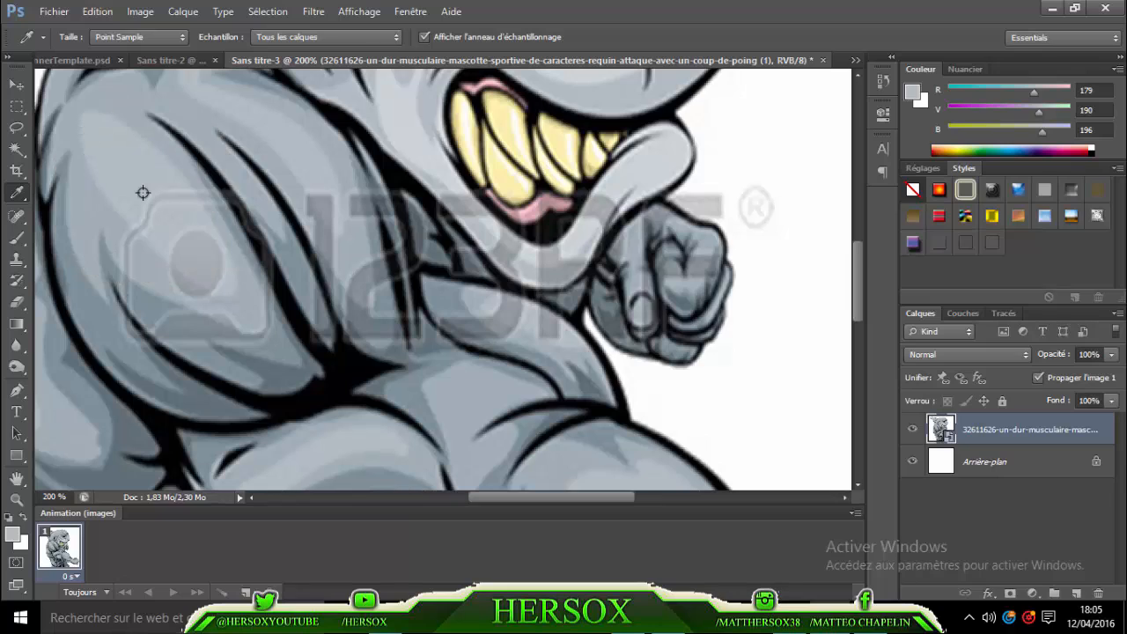
left_click(144, 192)
left_click_drag(144, 192, 133, 169)
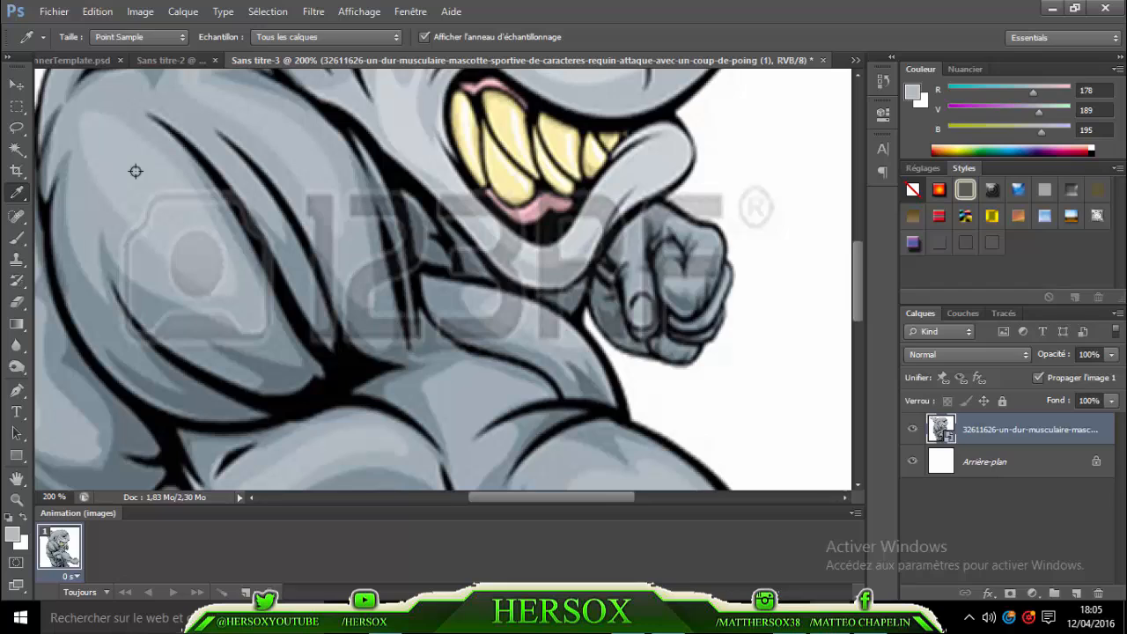
- Rasterize the shark layer and paint over the watermark's camera symbol on the shoulder with the 13-pixel Brush
left_click(12, 241)
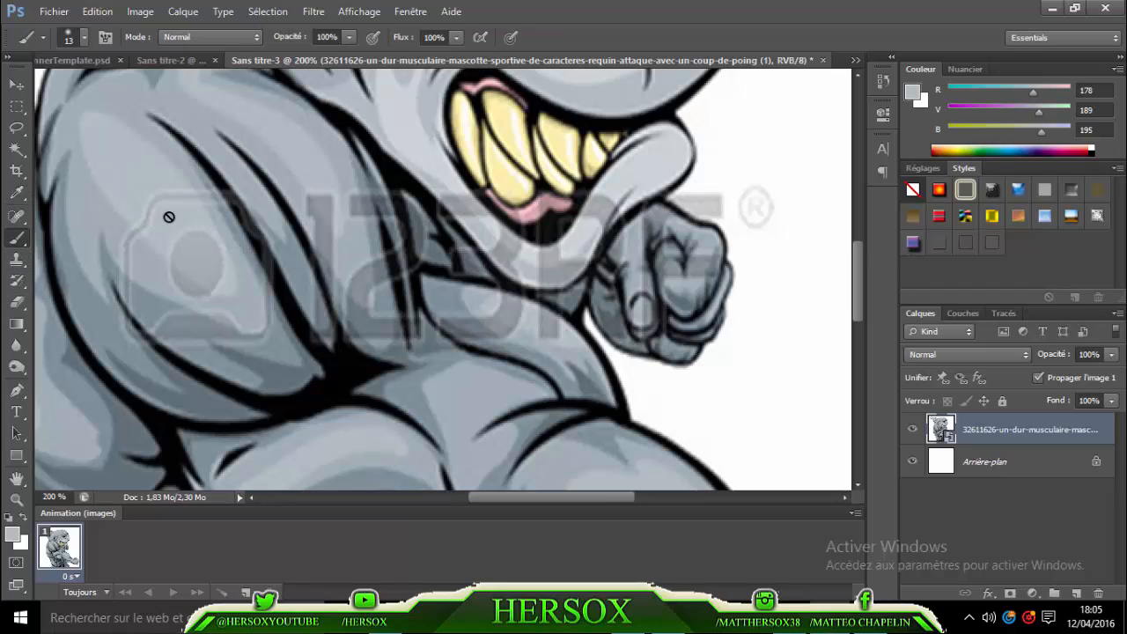
left_click(168, 217)
left_click(544, 245)
mouse_move(157, 242)
left_mouse_down()
mouse_move(200, 254)
mouse_move(235, 307)
mouse_move(201, 252)
mouse_move(215, 268)
mouse_move(192, 198)
mouse_move(207, 244)
mouse_move(154, 208)
mouse_move(199, 295)
mouse_move(173, 261)
left_mouse_up()
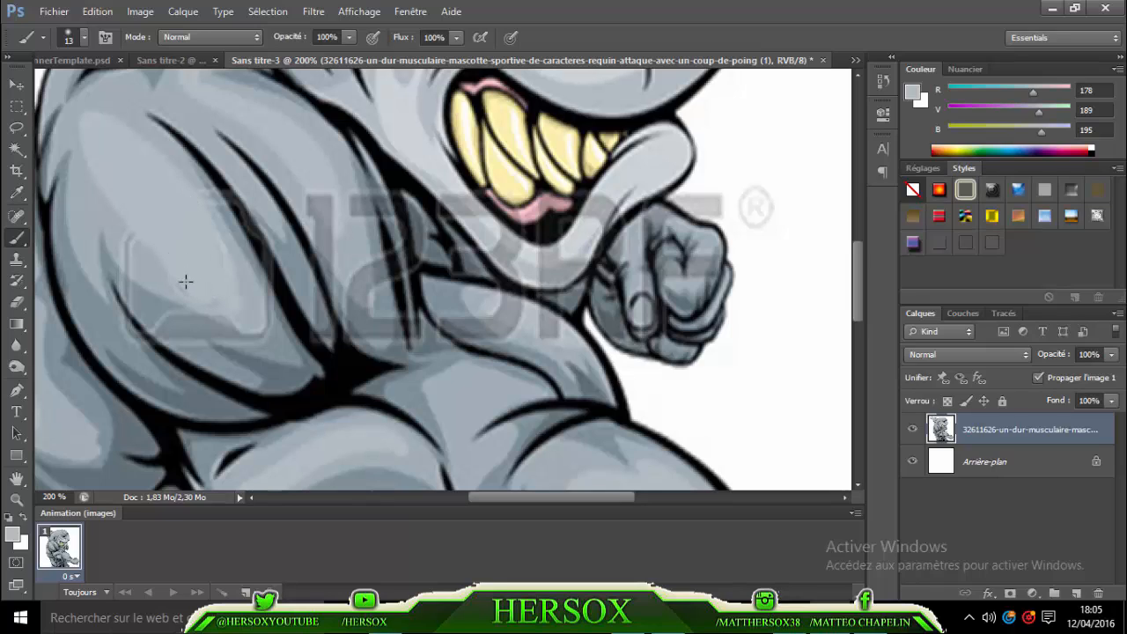
- Sample the darker grey (R 124, G 145, B 154) and brush over the watermark on the lower shoulder and toward the chest
left_click(18, 194)
left_click(144, 311)
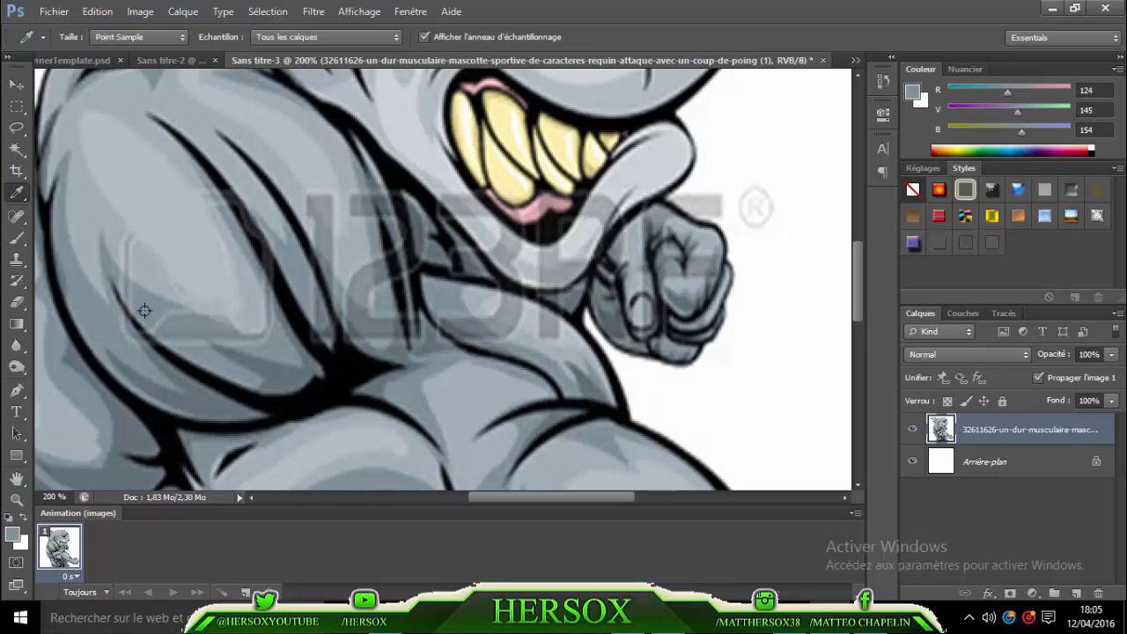
left_click(18, 239)
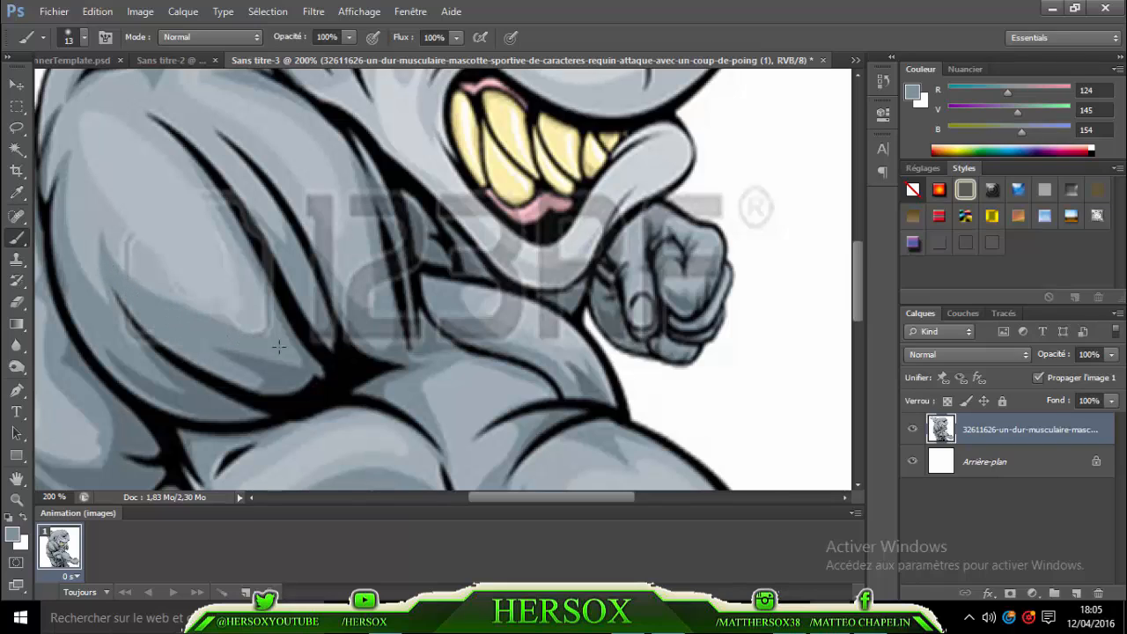
mouse_move(114, 247)
left_mouse_down()
mouse_move(172, 314)
mouse_move(102, 231)
mouse_move(98, 240)
left_mouse_up()
mouse_move(227, 247)
left_mouse_down()
mouse_move(247, 285)
mouse_move(238, 316)
left_mouse_up()
mouse_move(329, 323)
left_mouse_down()
mouse_move(315, 292)
mouse_move(324, 326)
mouse_move(399, 344)
mouse_move(455, 308)
left_mouse_up()
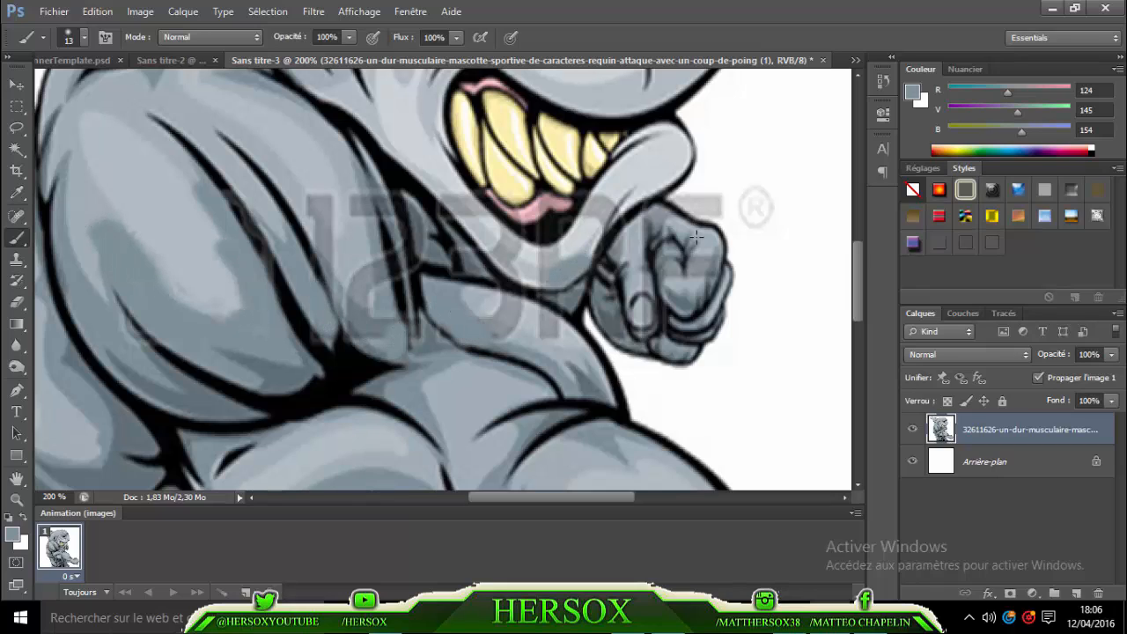
- Sample the mid grey (R 158, G 171, B 179) and brush over the watermark characters across the upper arm, chest and chin
left_click(333, 236, "alt")
mouse_move(326, 236)
left_mouse_down()
mouse_move(362, 292)
mouse_move(344, 185)
mouse_move(369, 297)
left_mouse_up()
mouse_move(469, 290)
left_mouse_down()
mouse_move(606, 211)
mouse_move(536, 270)
mouse_move(441, 187)
mouse_move(496, 253)
mouse_move(549, 251)
mouse_move(615, 204)
mouse_move(511, 327)
mouse_move(545, 324)
mouse_move(432, 286)
left_mouse_up()
mouse_move(308, 181)
left_mouse_down()
mouse_move(272, 150)
mouse_move(281, 120)
mouse_move(194, 81)
left_mouse_up()
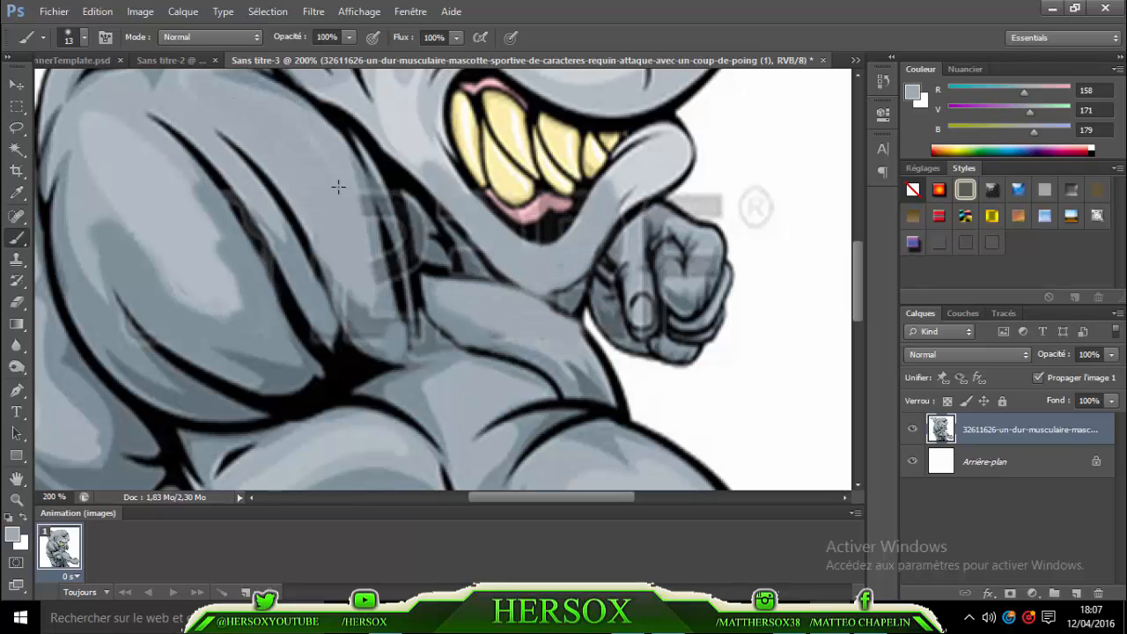
- Sample the shading grey (R 122, G 145) and repaint the shaded areas between the arm and neck over the watermark
left_click(367, 222, "alt")
mouse_move(367, 222)
left_mouse_down()
mouse_move(355, 176)
mouse_move(390, 314)
mouse_move(379, 296)
mouse_move(369, 340)
left_mouse_up()
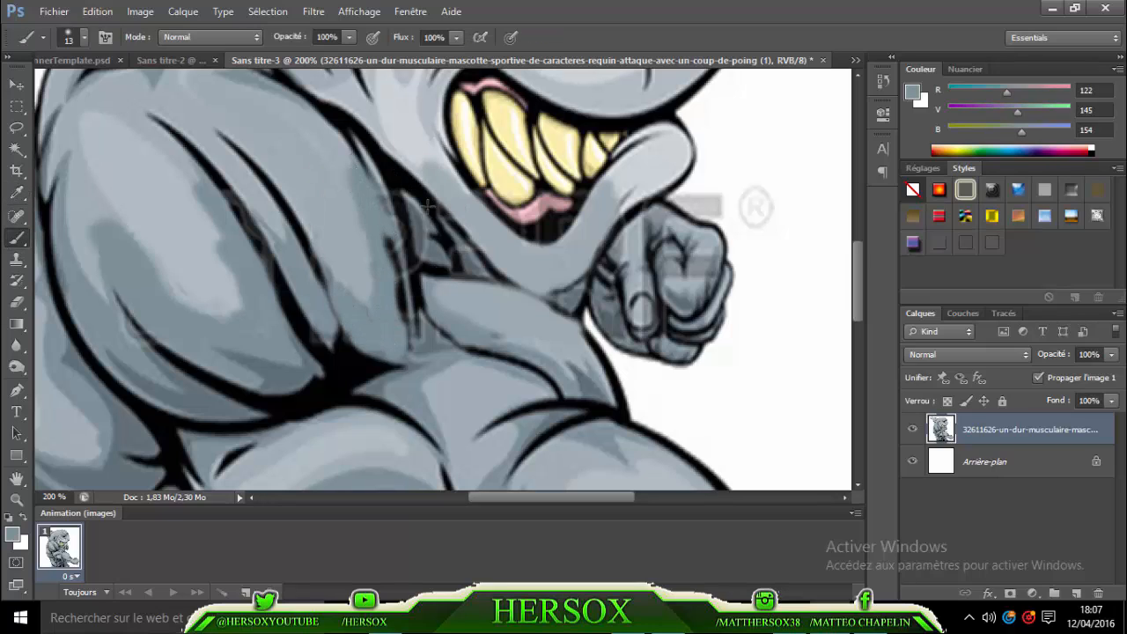
mouse_move(384, 186)
left_mouse_down()
mouse_move(394, 242)
mouse_move(412, 200)
mouse_move(435, 263)
left_mouse_up()
mouse_move(428, 340)
left_mouse_down()
mouse_move(427, 350)
mouse_move(436, 329)
left_mouse_up()
- Sample black from the shark's outline and repaint the dark lines on the neck, below the mouth and along the shoulder
left_click(17, 193)
left_click(51, 273)
left_click(17, 238)
mouse_move(451, 245)
left_mouse_down()
mouse_move(460, 275)
mouse_move(476, 271)
left_mouse_up()
mouse_move(545, 234)
left_mouse_down()
mouse_move(571, 213)
mouse_move(527, 227)
left_mouse_up()
left_click_drag(310, 338, 220, 181)
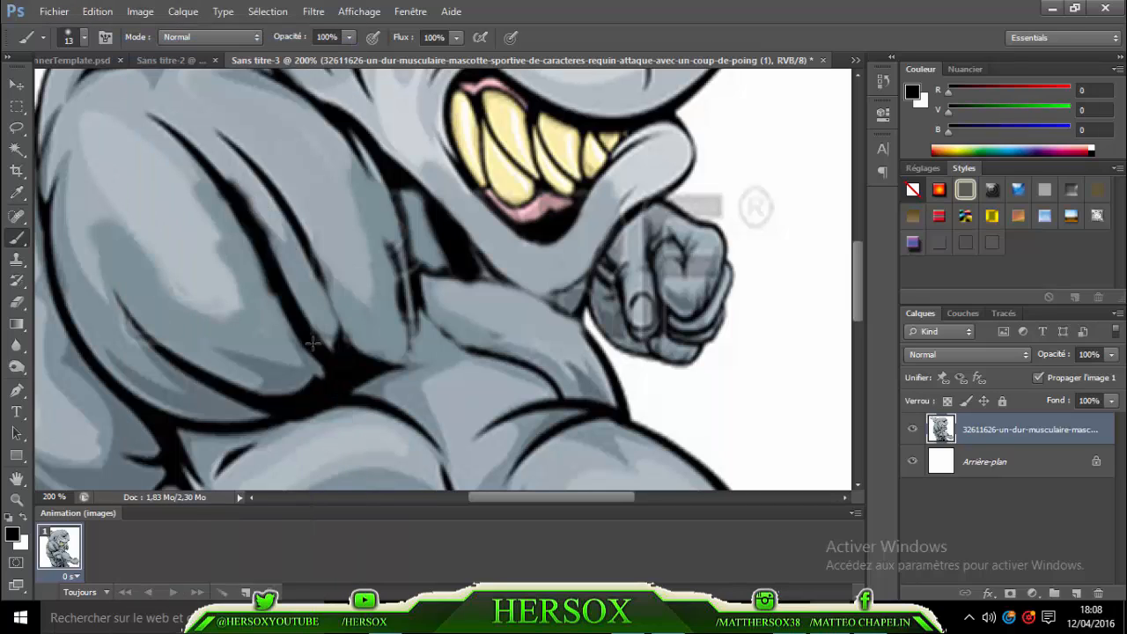
- Cover the watermark beside the raised fist with white, and the marks on the fist and near the armpit with grey (R 156, G 165, B 172)
left_click(735, 295, "alt")
mouse_move(731, 183)
left_mouse_down()
mouse_move(711, 203)
mouse_move(668, 205)
mouse_move(692, 191)
mouse_move(706, 207)
mouse_move(652, 206)
left_mouse_up()
left_click(18, 192)
left_click(706, 249)
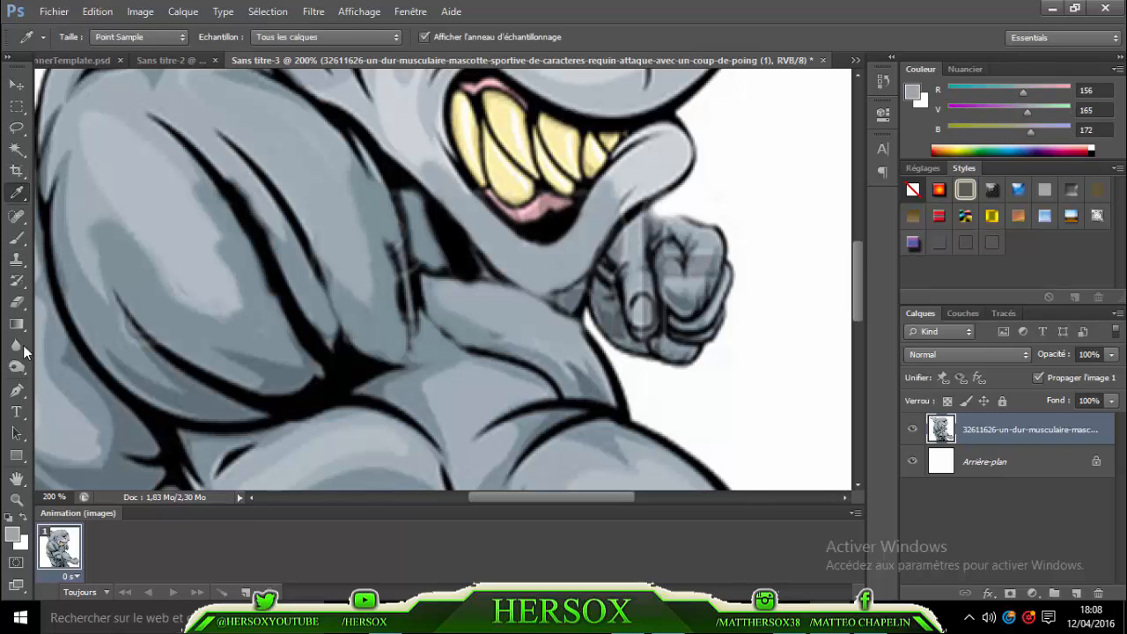
left_click(17, 238)
mouse_move(720, 275)
left_mouse_down()
mouse_move(678, 284)
mouse_move(683, 312)
mouse_move(636, 277)
mouse_move(623, 243)
mouse_move(633, 229)
mouse_move(619, 348)
mouse_move(608, 300)
mouse_move(673, 248)
mouse_move(693, 244)
mouse_move(722, 267)
mouse_move(645, 355)
mouse_move(665, 312)
mouse_move(630, 225)
left_mouse_up()
left_click_drag(397, 280, 415, 274)
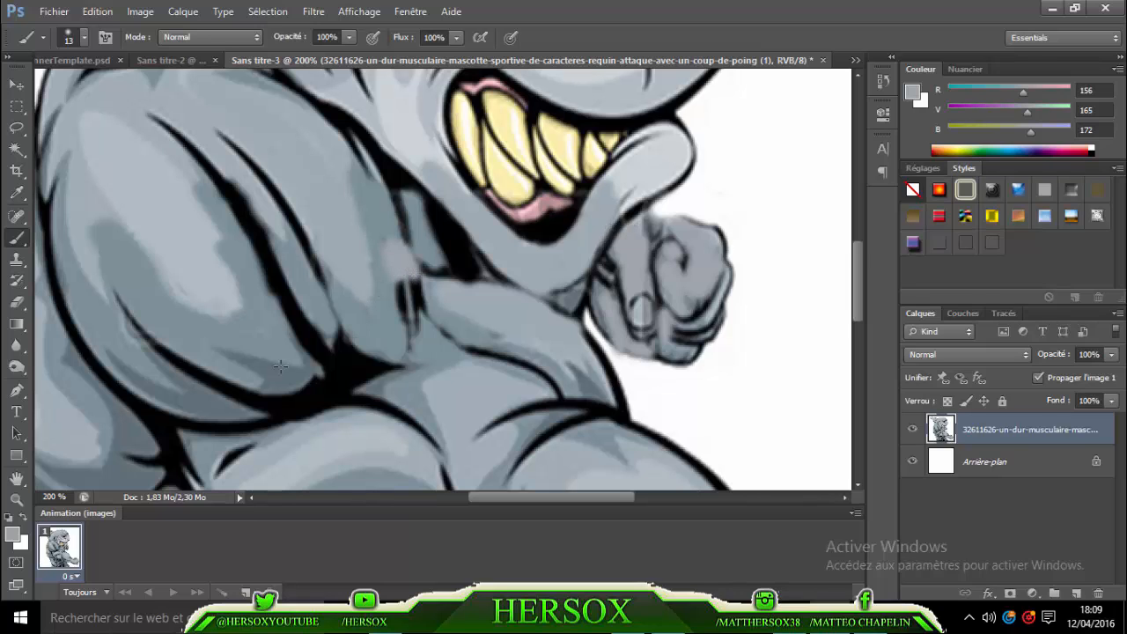
- Delete the white Arrière-plan layer beneath the shark layer
left_click(16, 390)
left_click(16, 499)
right_click(151, 368)
left_click(227, 461)
right_click(227, 455)
left_click(333, 554)
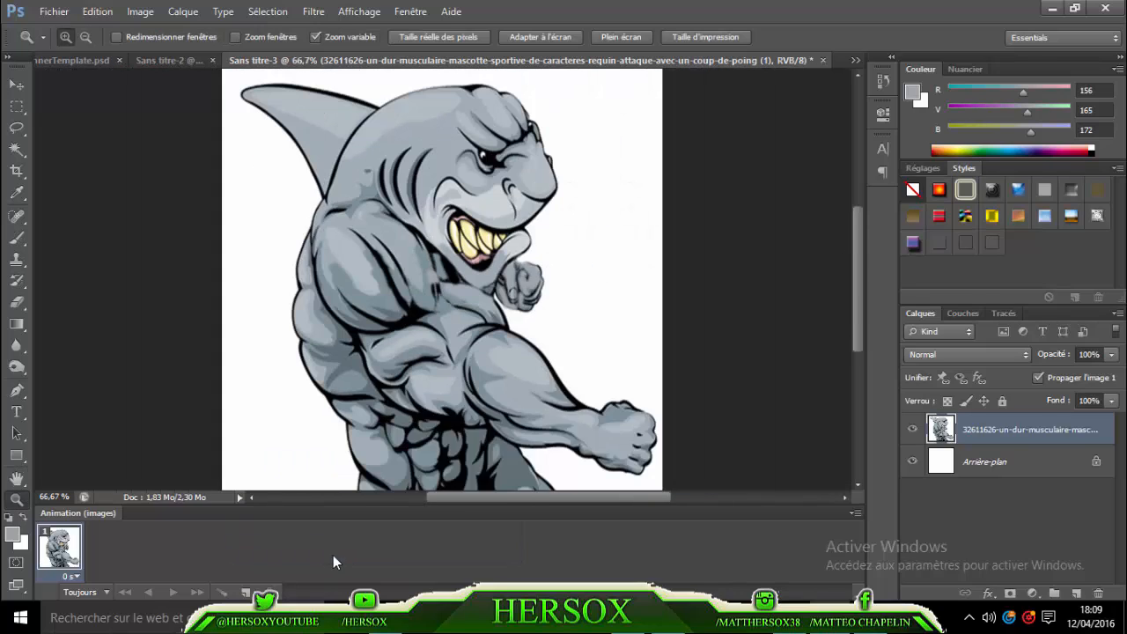
right_click(427, 444)
left_click(506, 541)
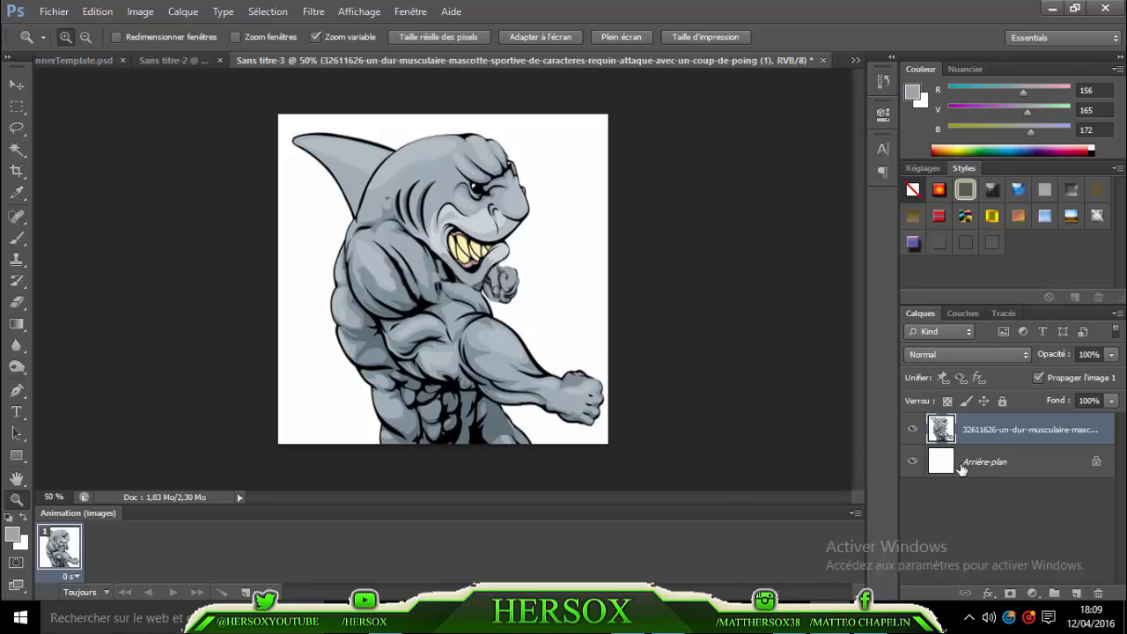
left_click(962, 469)
right_click(962, 466)
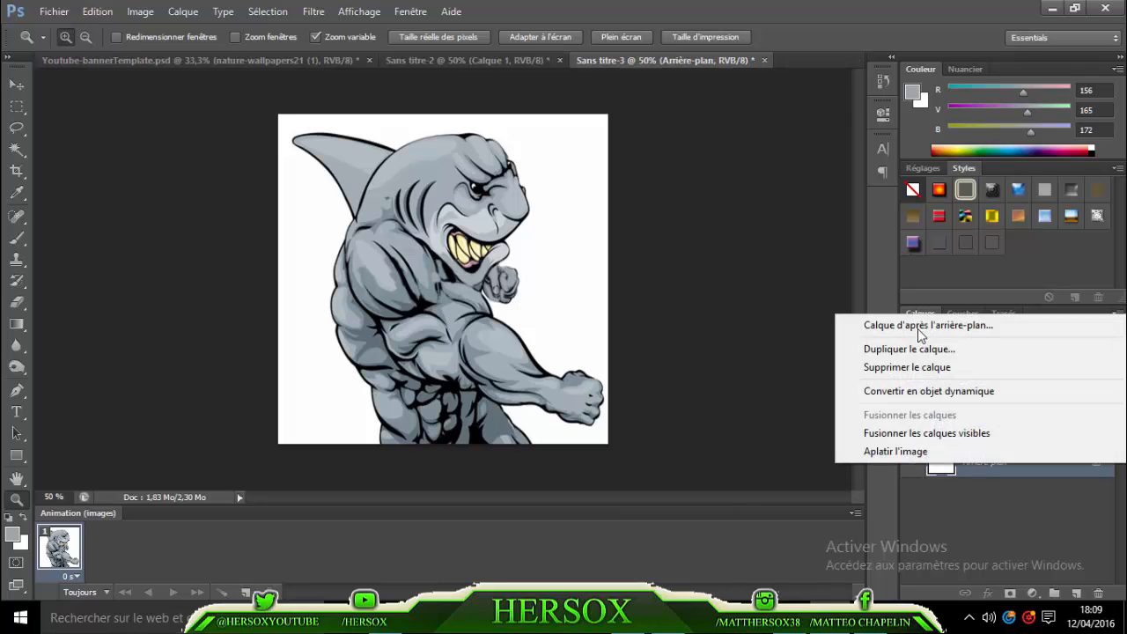
left_click(925, 368)
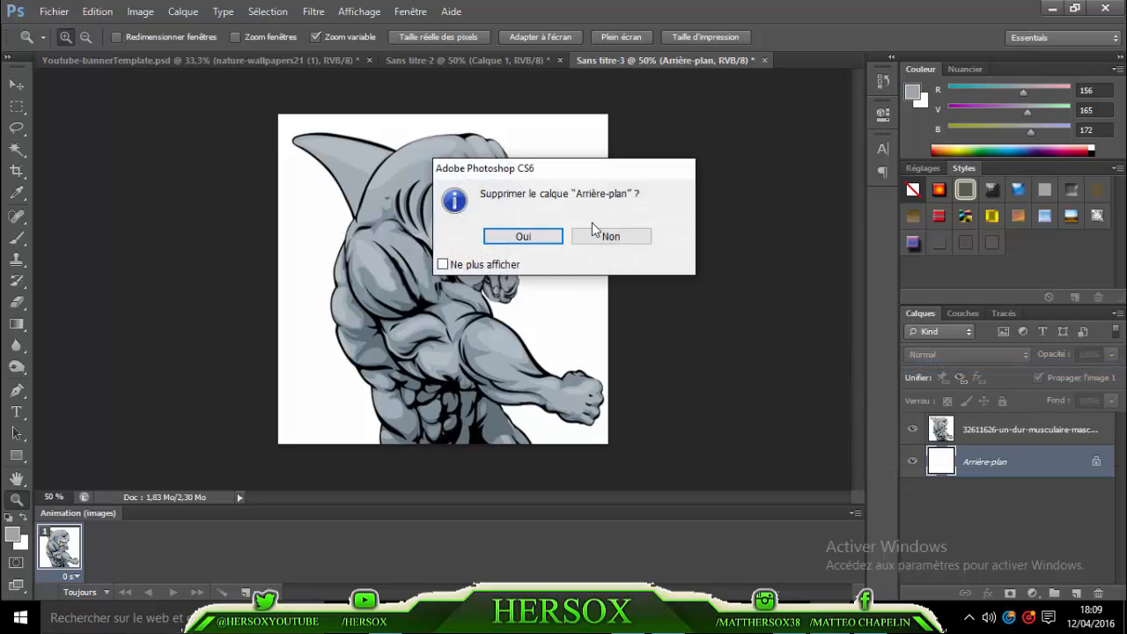
left_click(516, 234)
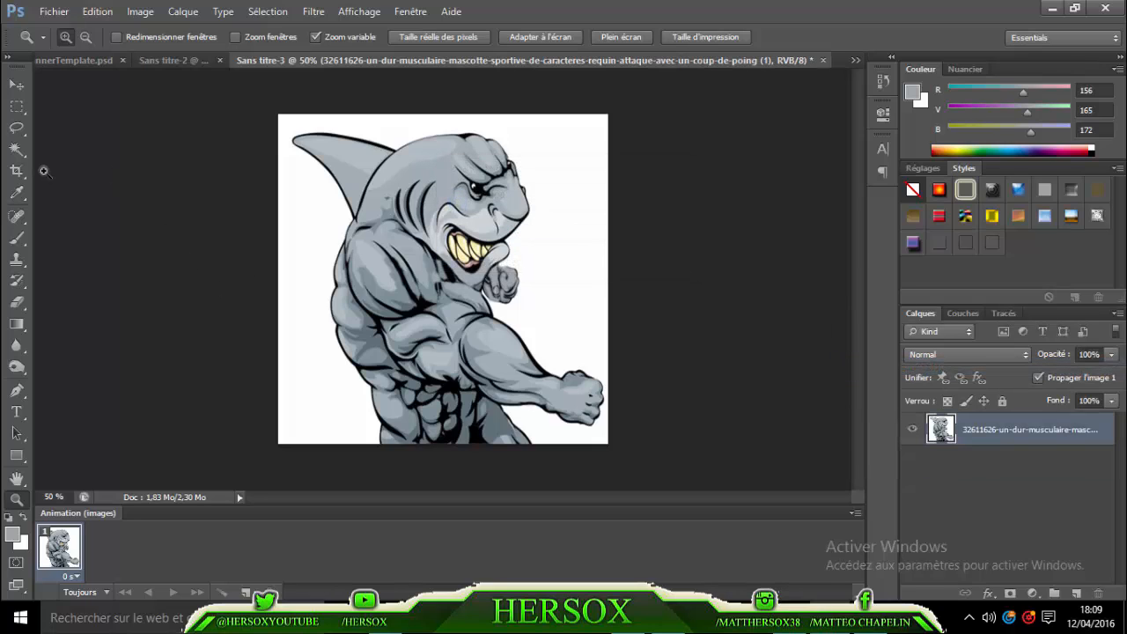
- Select the white background around the shark with the Magic Wand, delete it and clear the selection
left_click(19, 154)
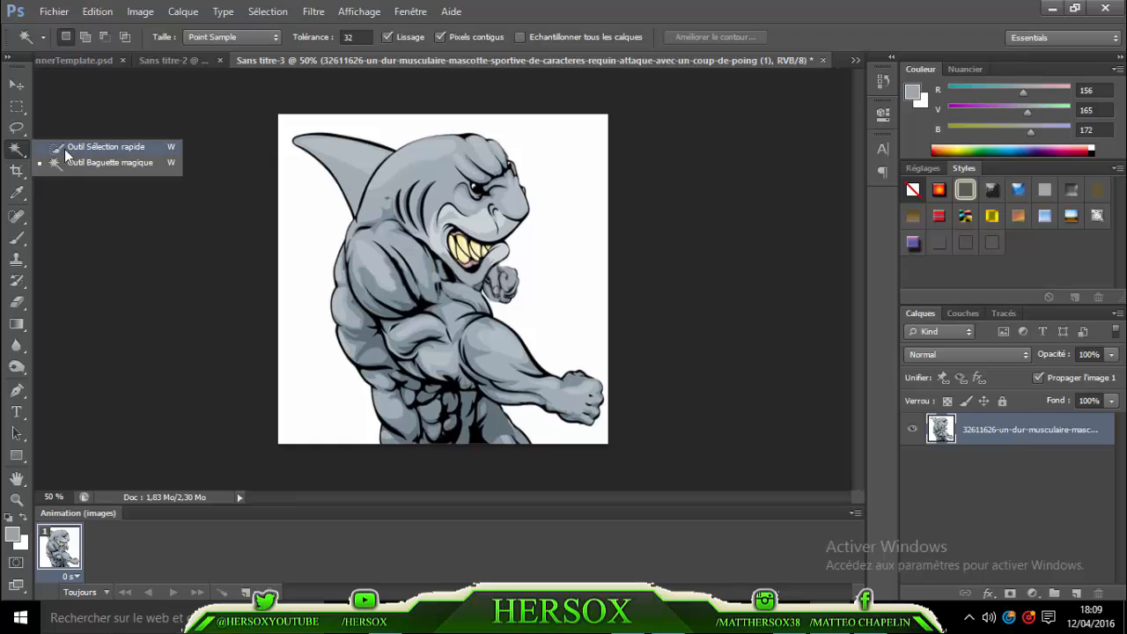
left_click(69, 163)
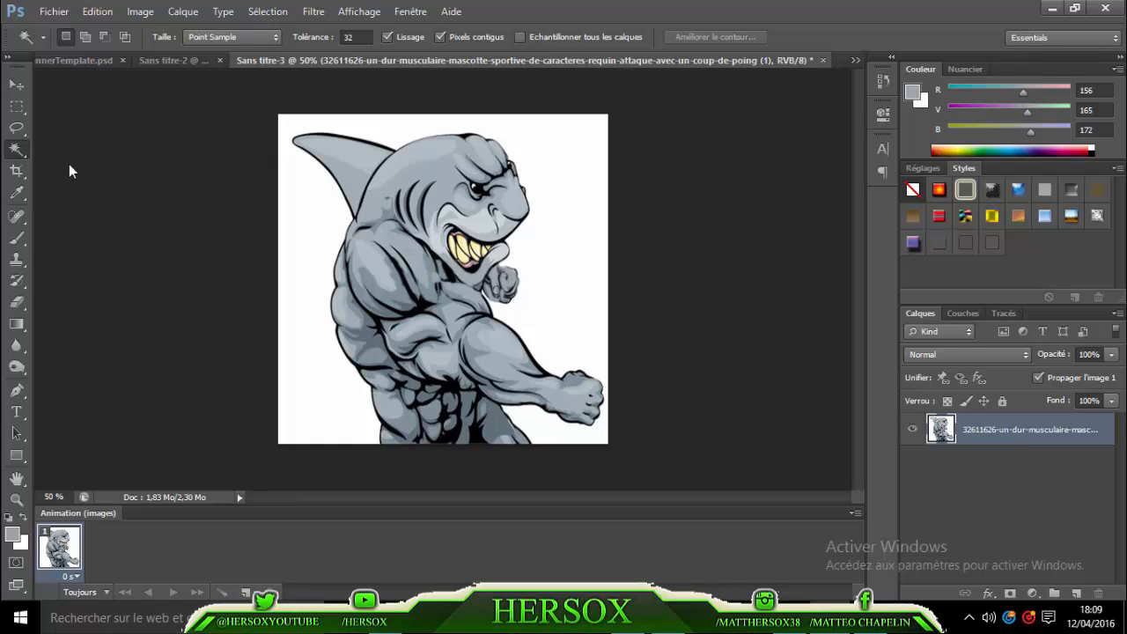
left_click(320, 209)
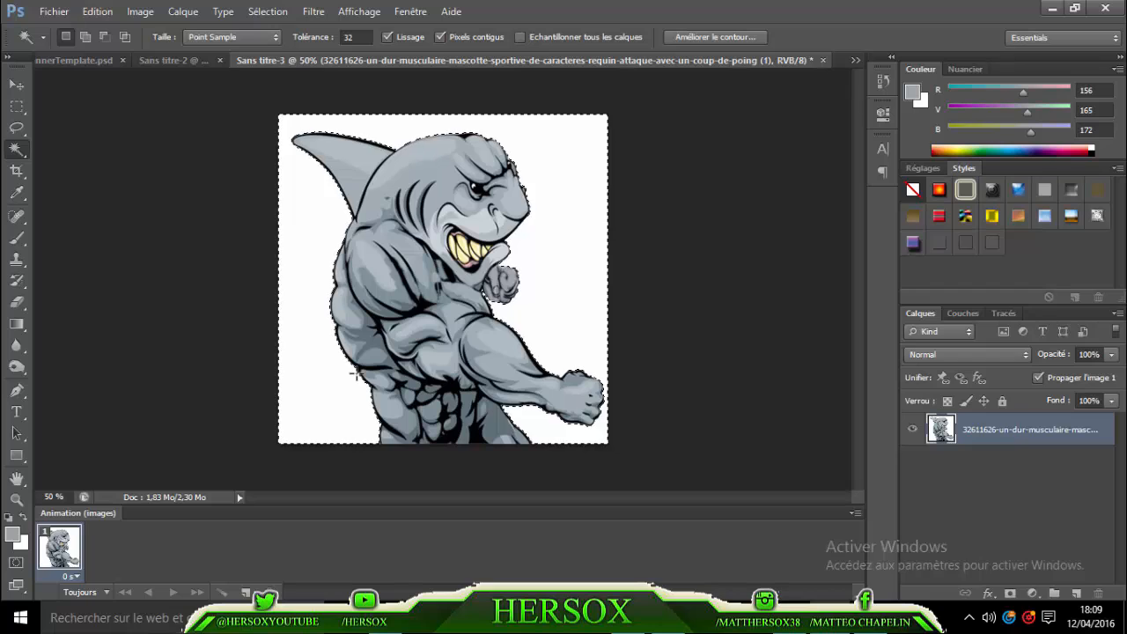
key("Delete")
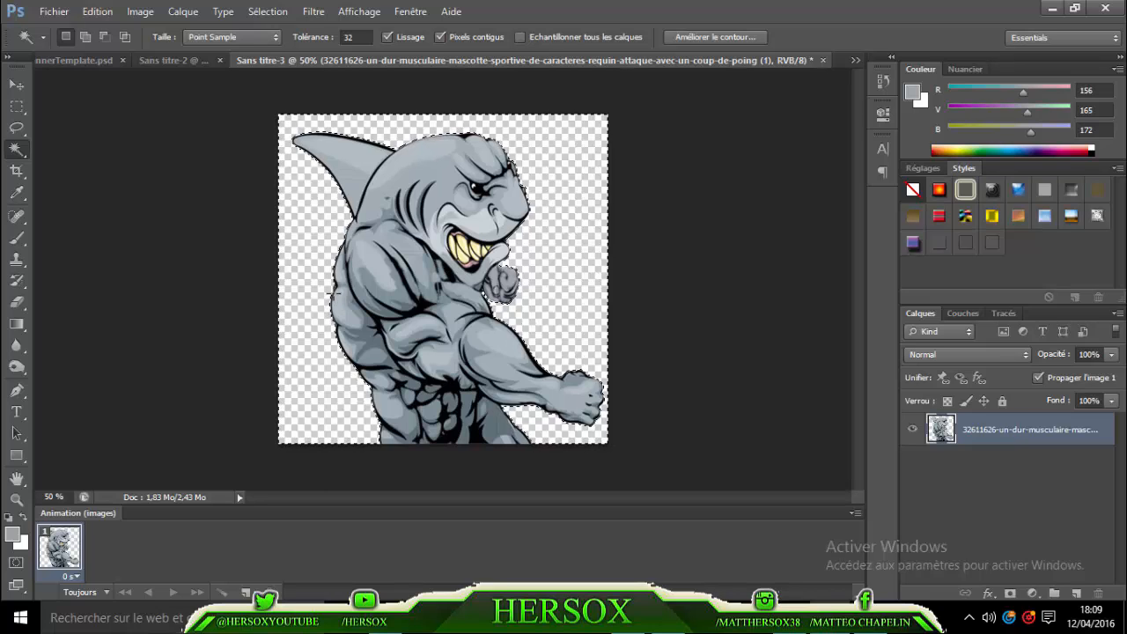
key("ctrl+d")
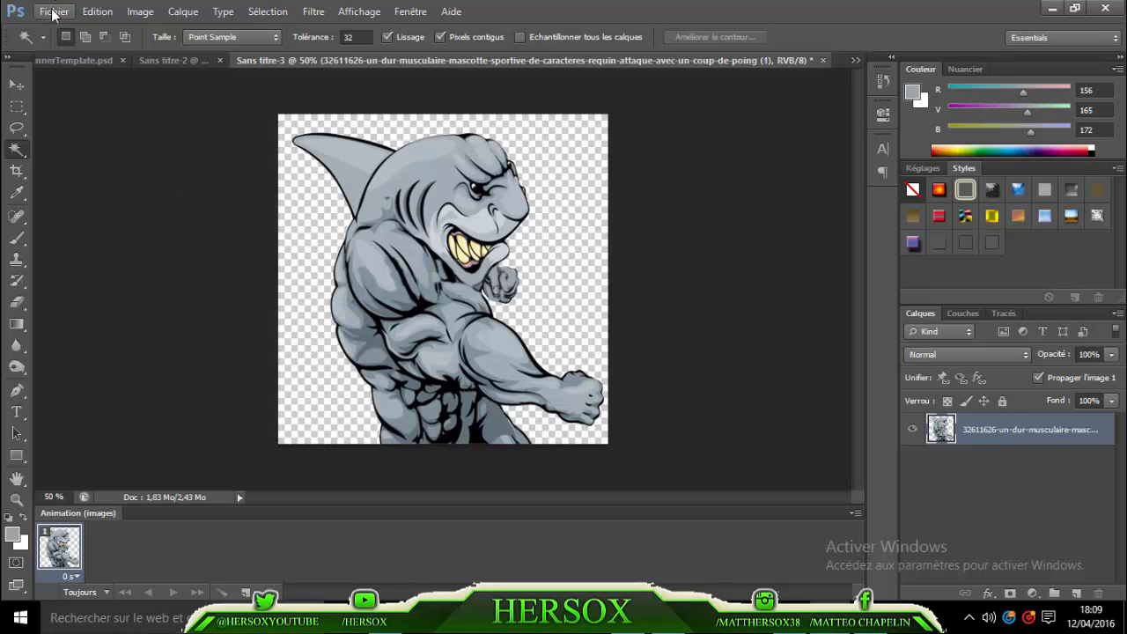
- Save the cut-out shark in Documents as the PNG file "requin png tuto.png", replacing the existing file
left_click(53, 10)
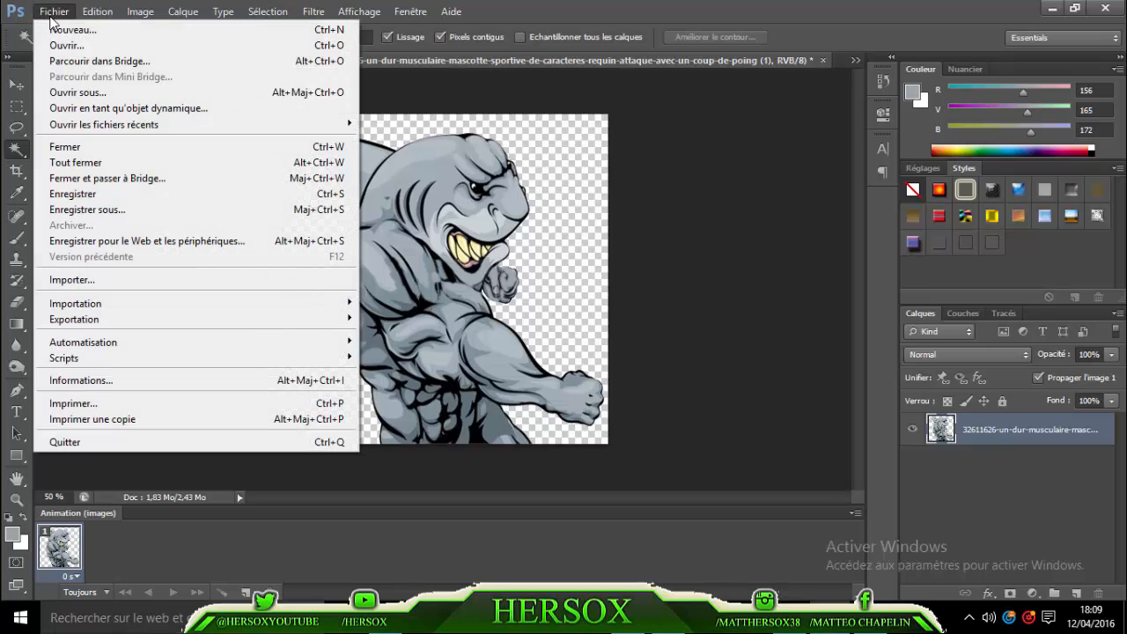
left_click(116, 209)
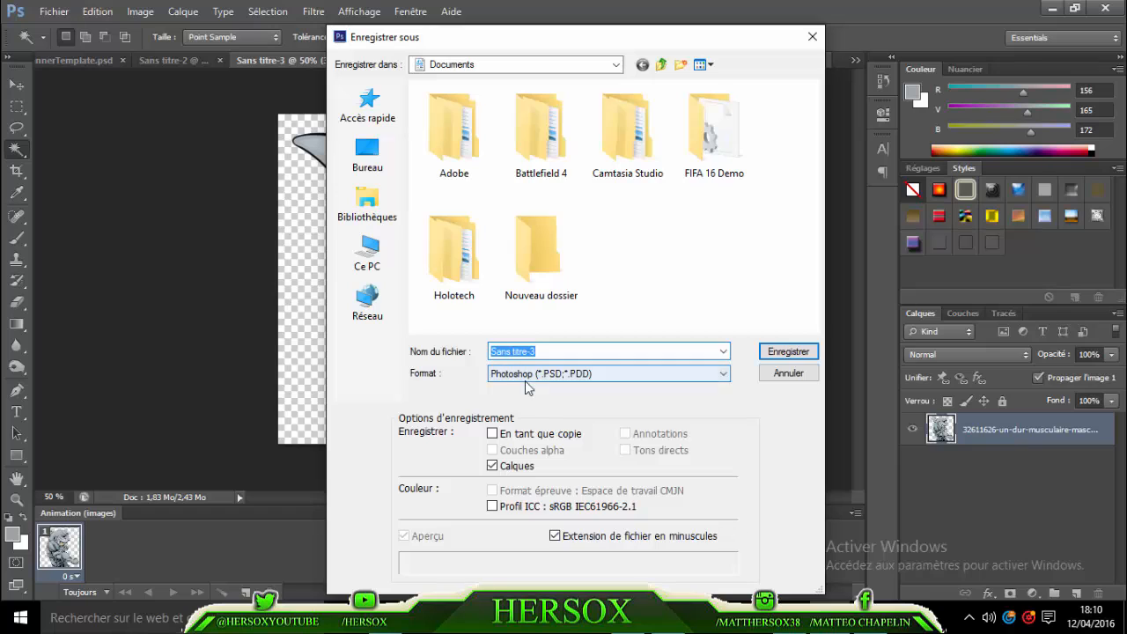
left_click(527, 377)
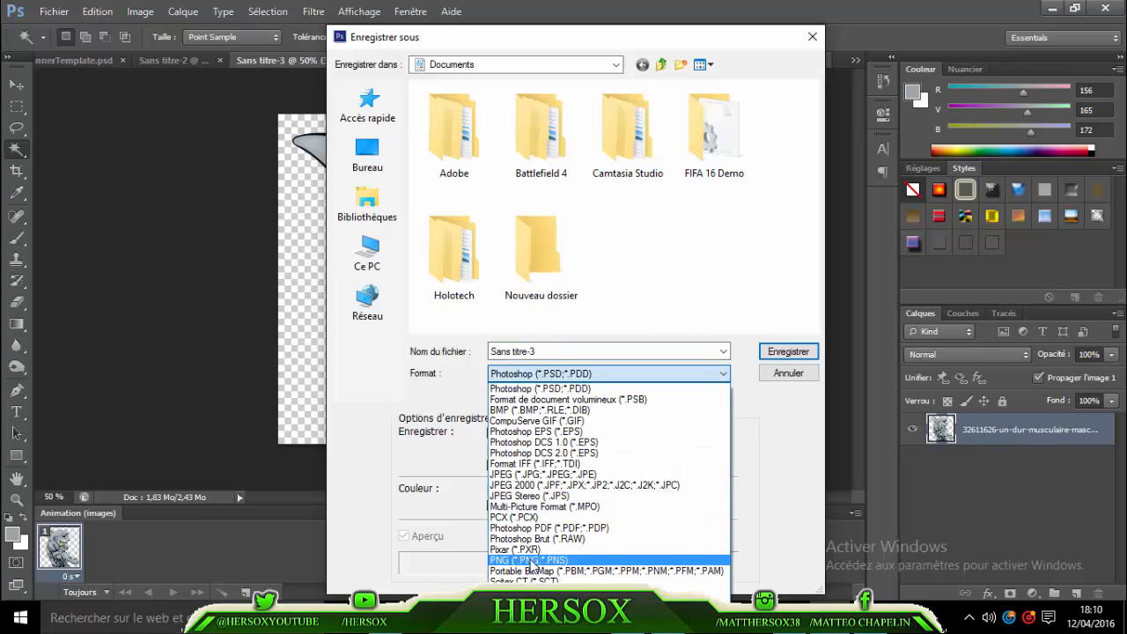
left_click(532, 562)
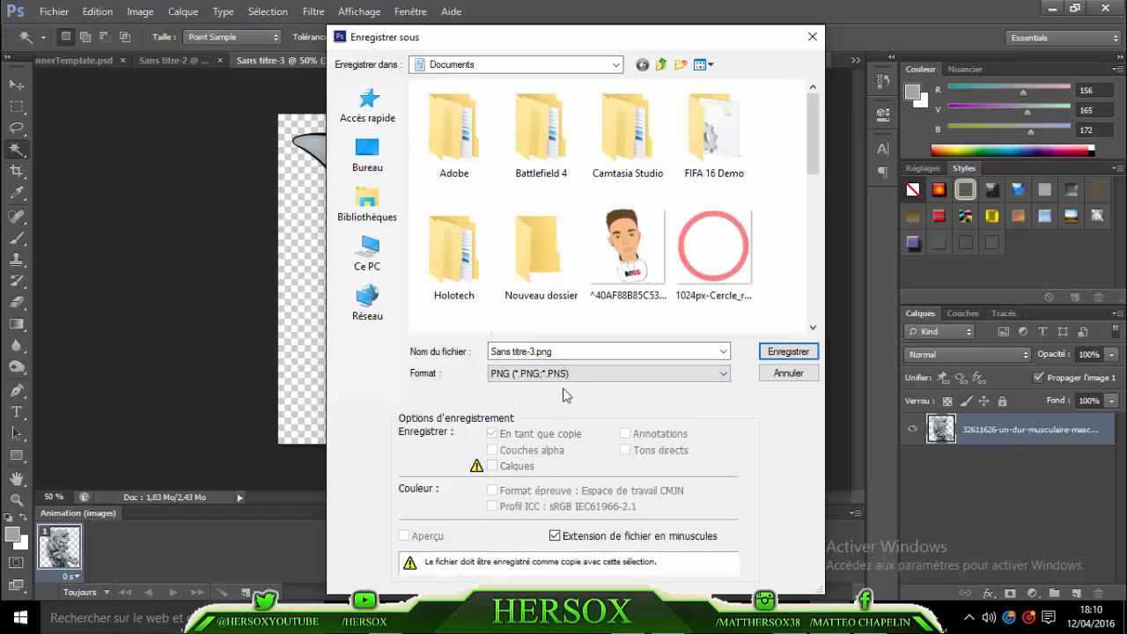
left_click(586, 355)
key("BackSpace")
type("REQU")
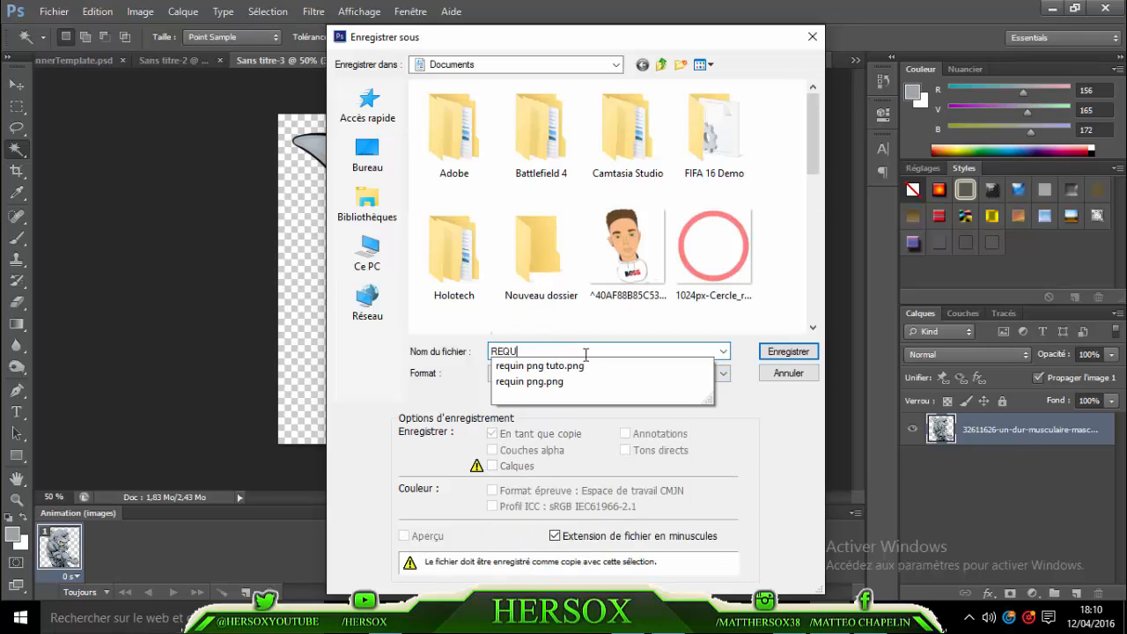
type("I?")
key("BackSpace")
left_click(586, 365)
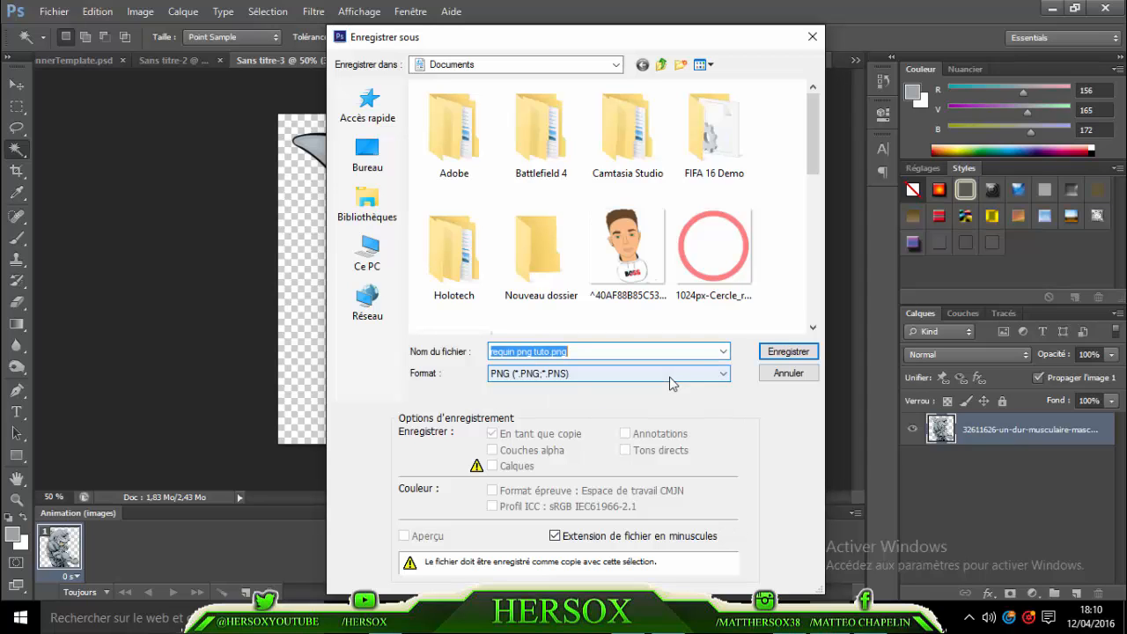
left_click(765, 358)
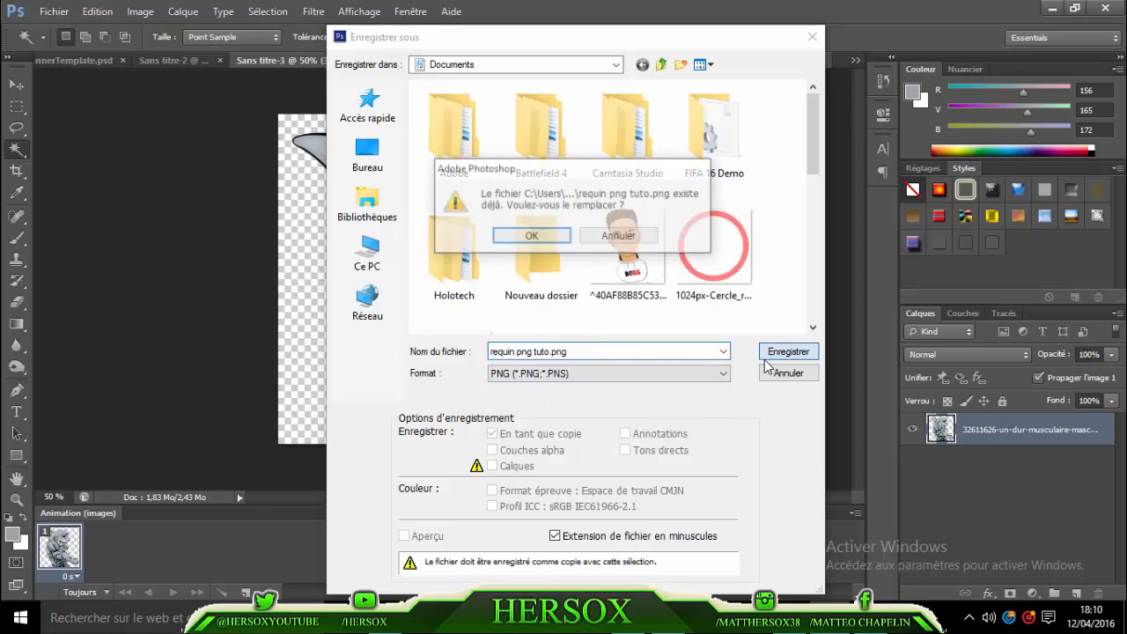
left_click(534, 236)
left_click(632, 190)
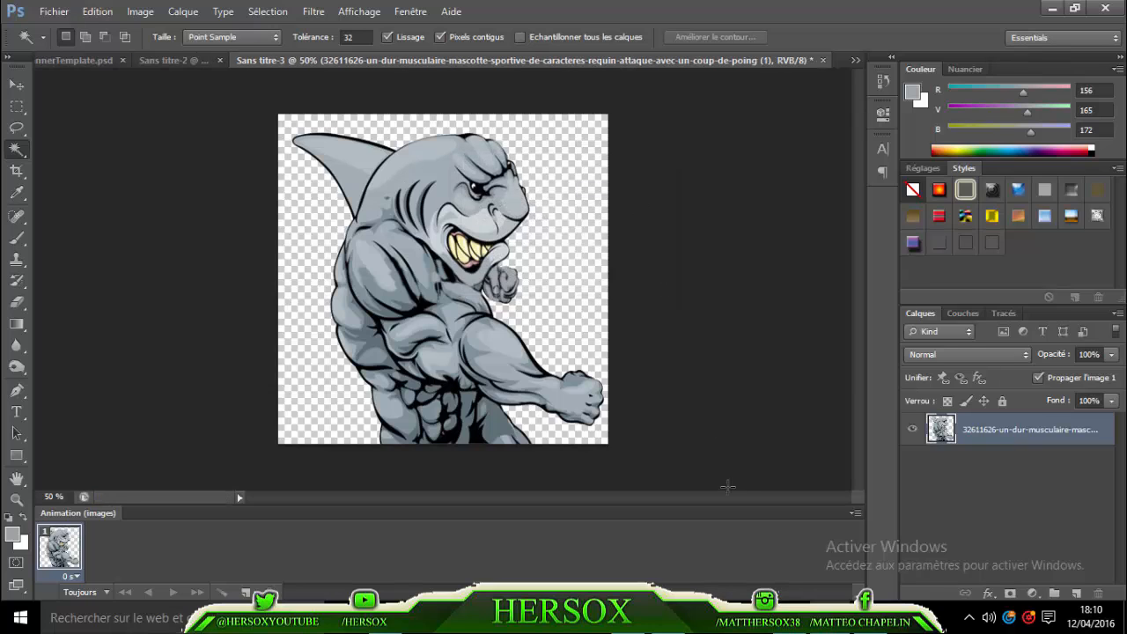
- Place the image "requin png tuto" from Documents into Youtube-bannerTemplate.psd
mouse_move(788, 619)
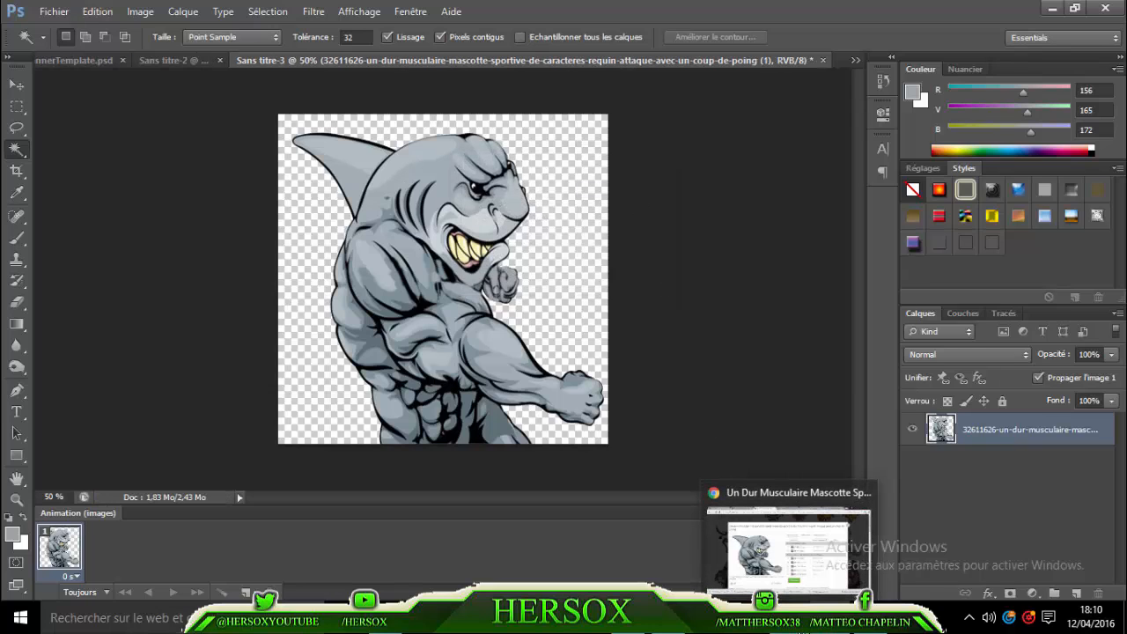
left_click(89, 67)
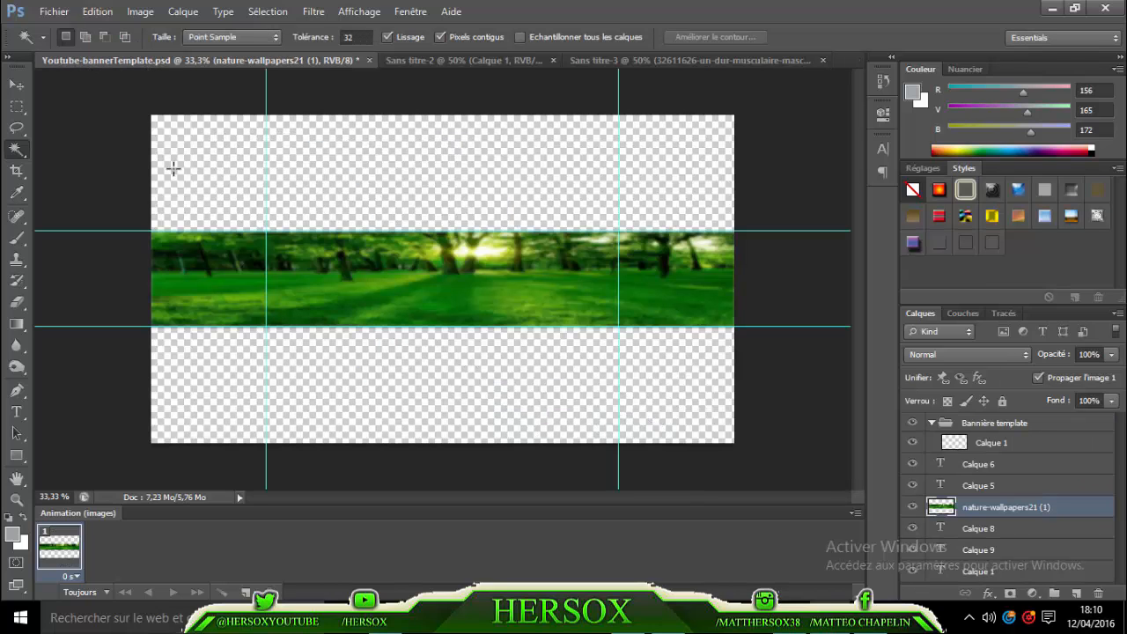
left_click(54, 12)
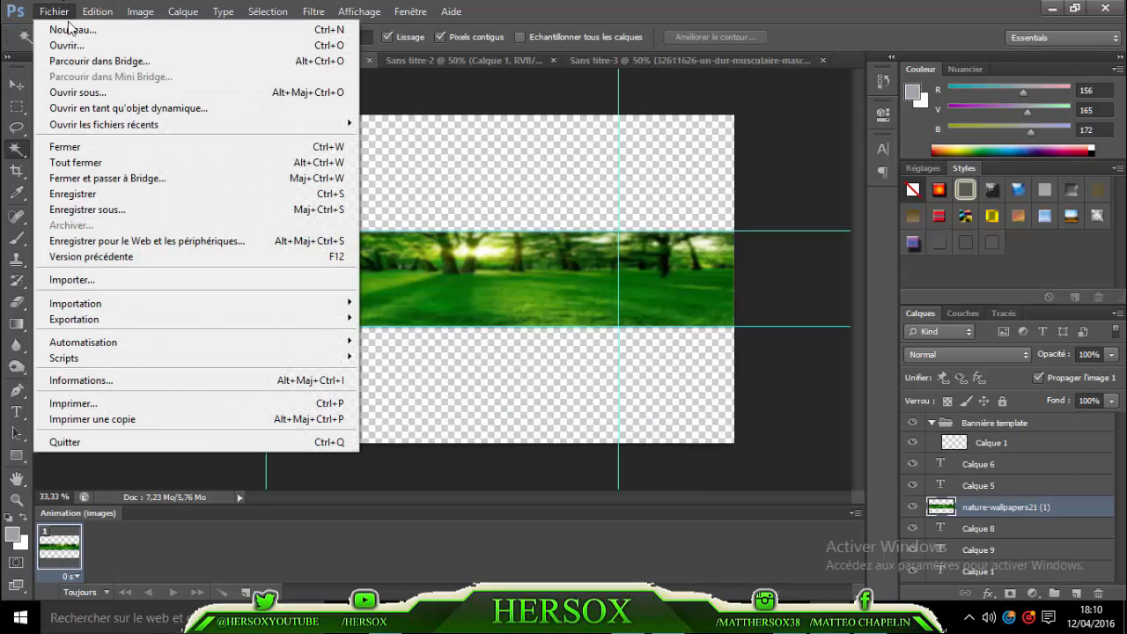
left_click(97, 279)
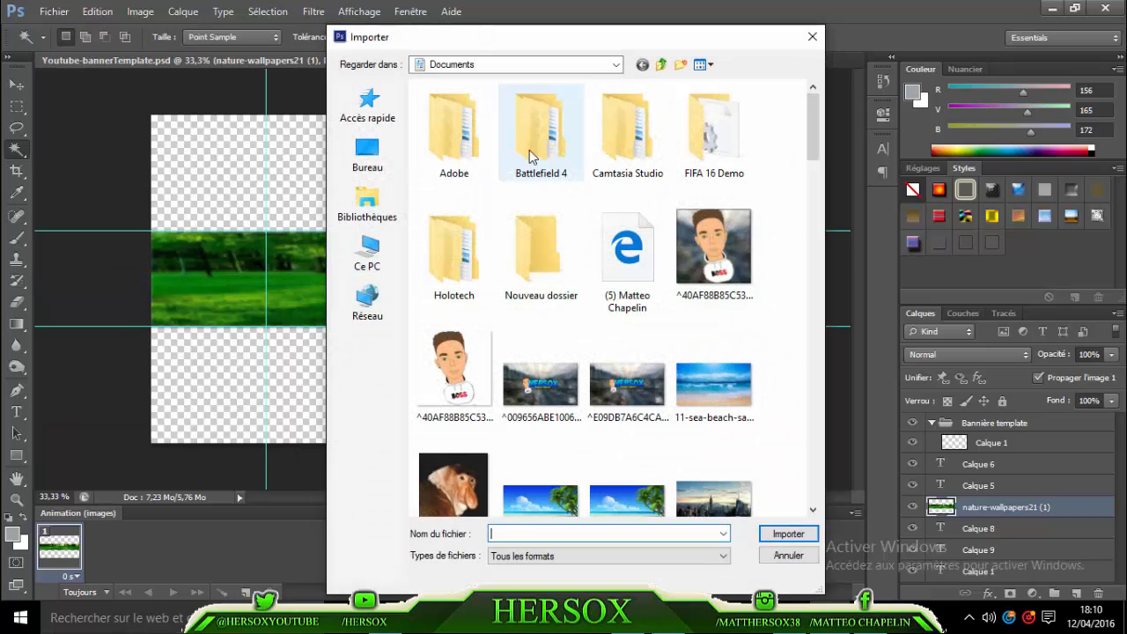
left_click_drag(809, 106, 823, 474)
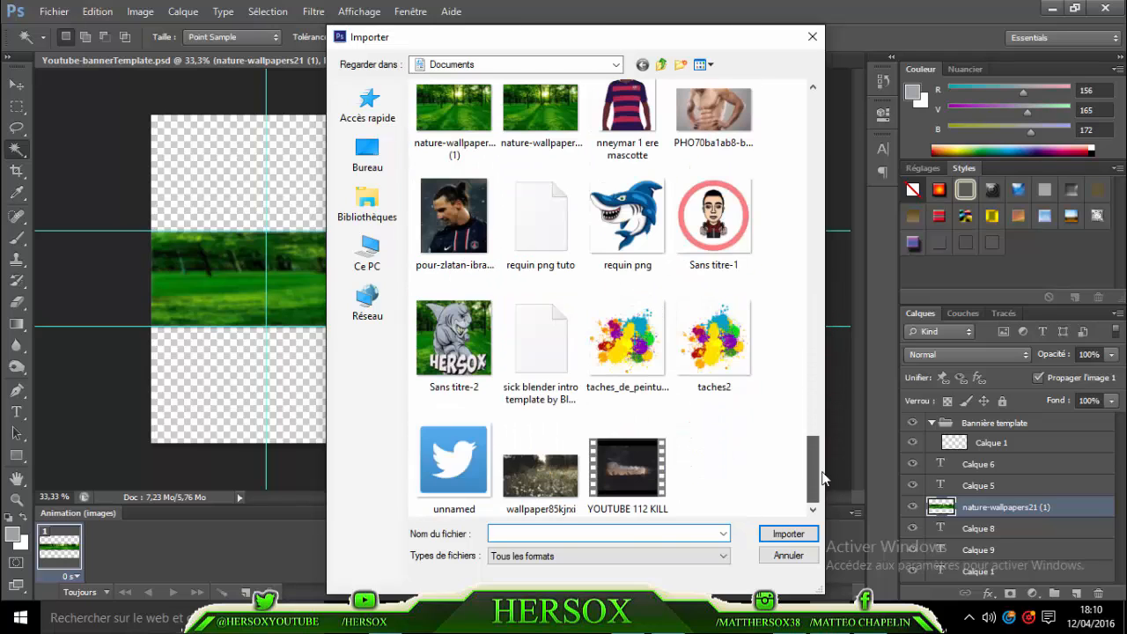
left_click(543, 236)
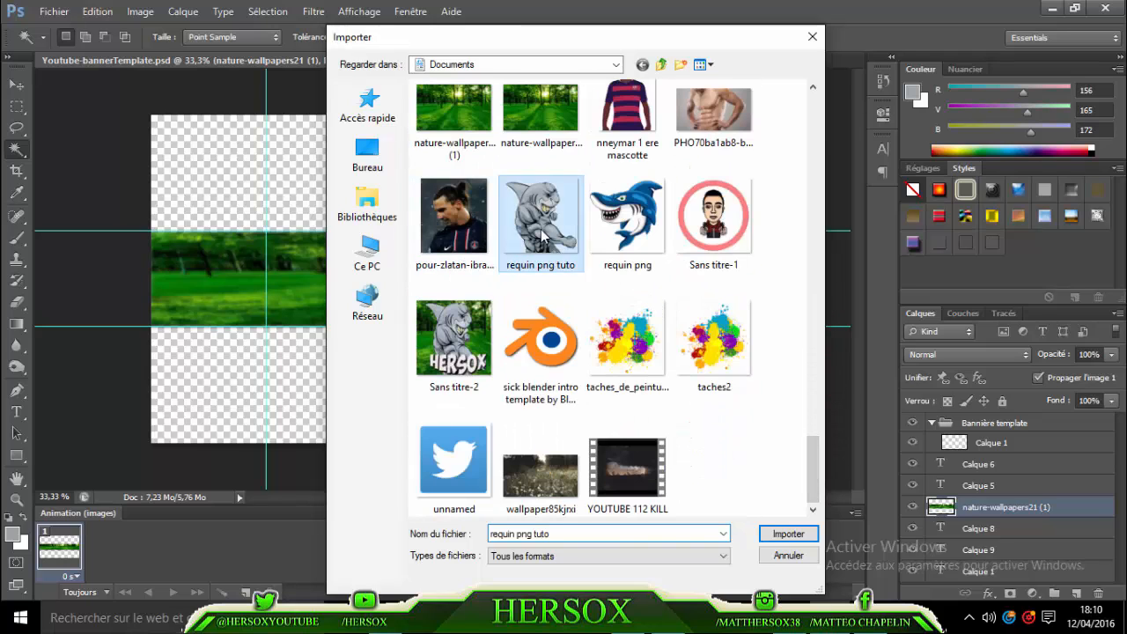
double_click(542, 236)
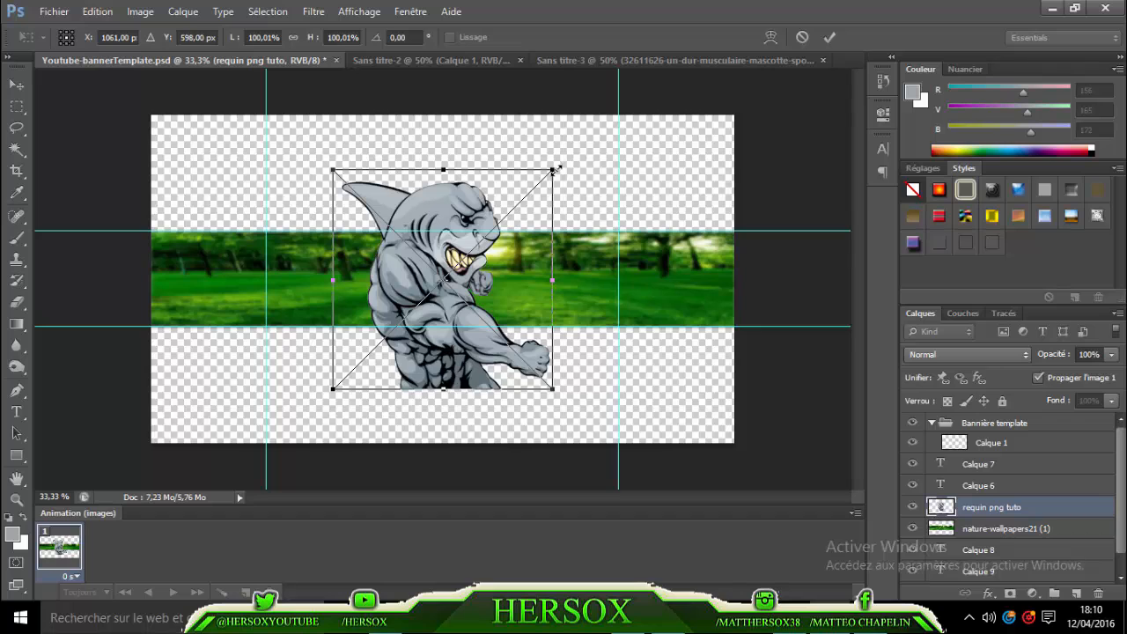
- Scale the placed shark to about 59% width and 44% height and fit it in the green strip, just inside the left vertical guide
left_click_drag(555, 168, 425, 301)
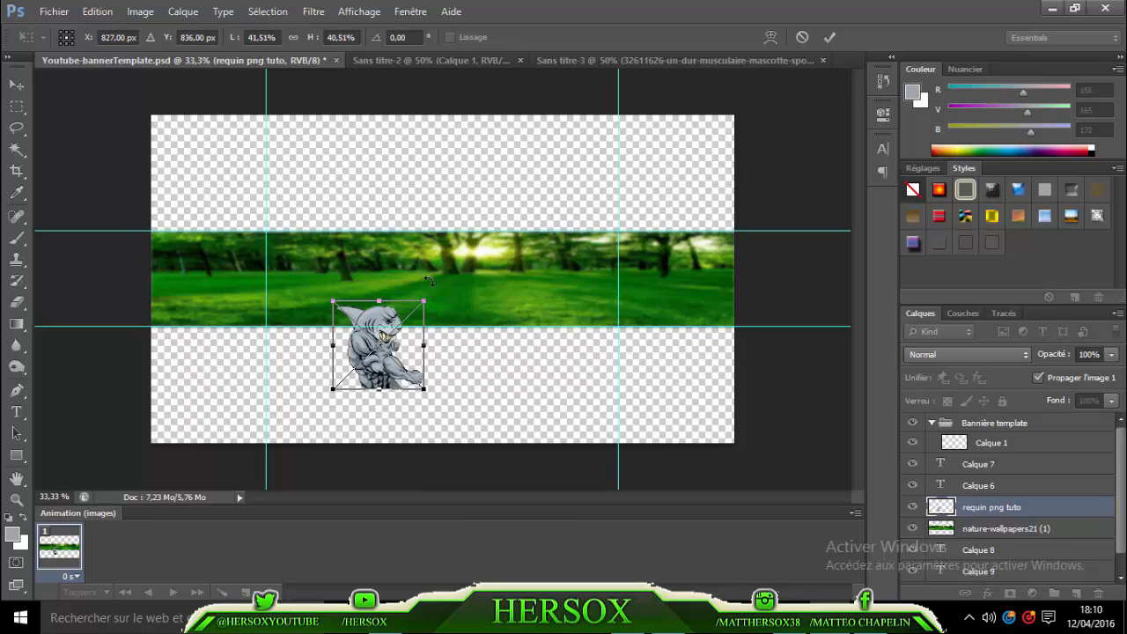
left_click_drag(380, 350, 380, 283)
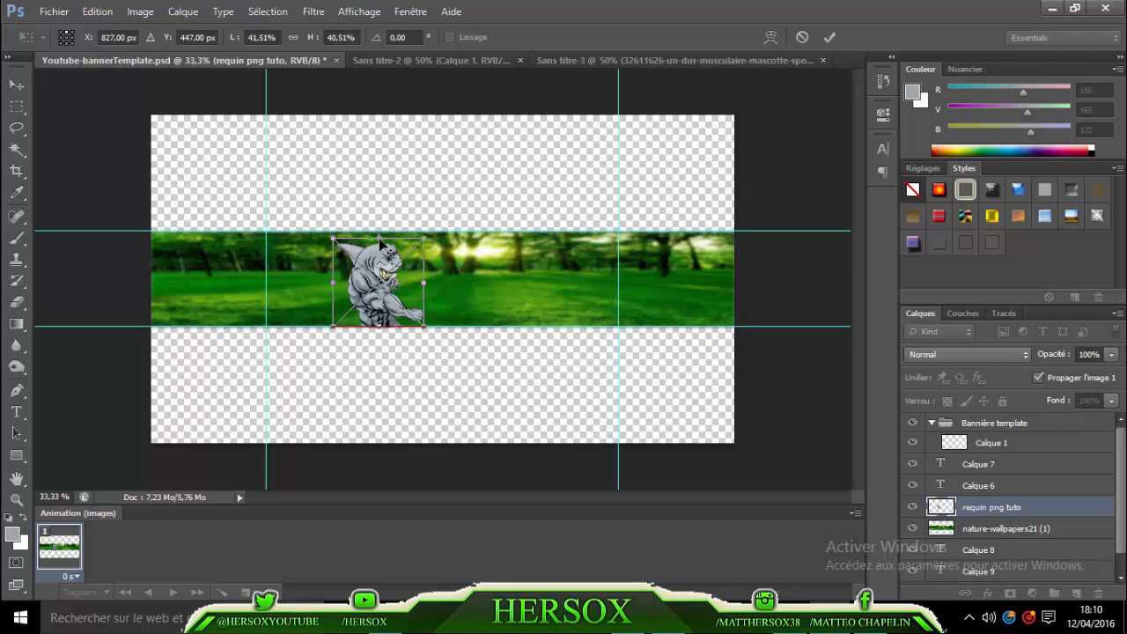
left_click_drag(399, 234, 399, 225)
left_click_drag(425, 281, 368, 299)
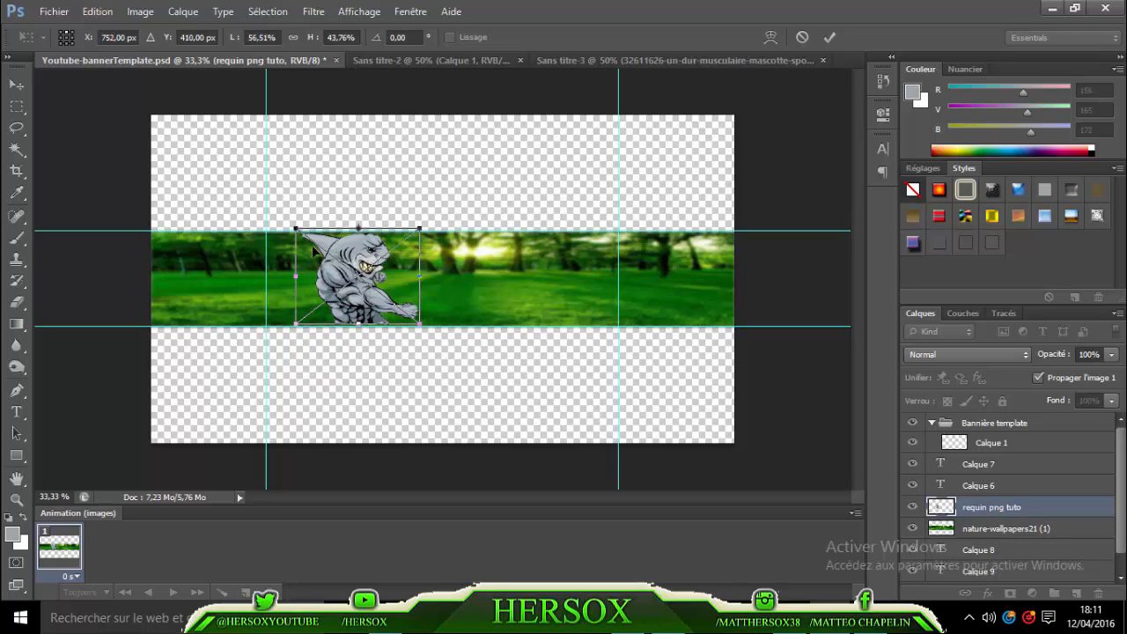
left_click_drag(292, 276, 290, 276)
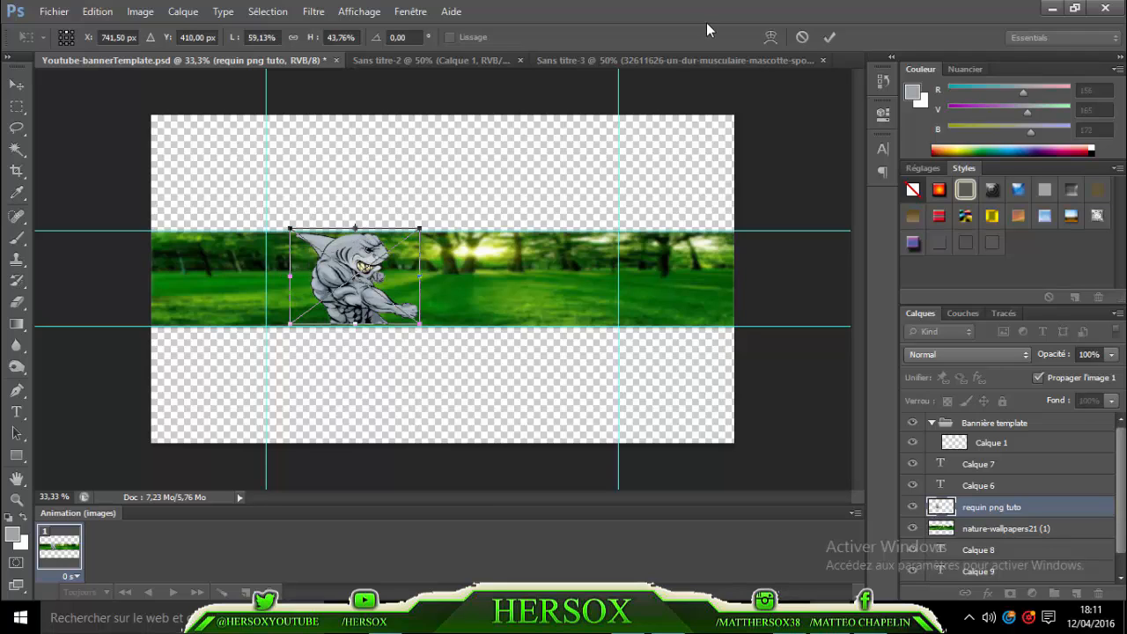
left_click(824, 37)
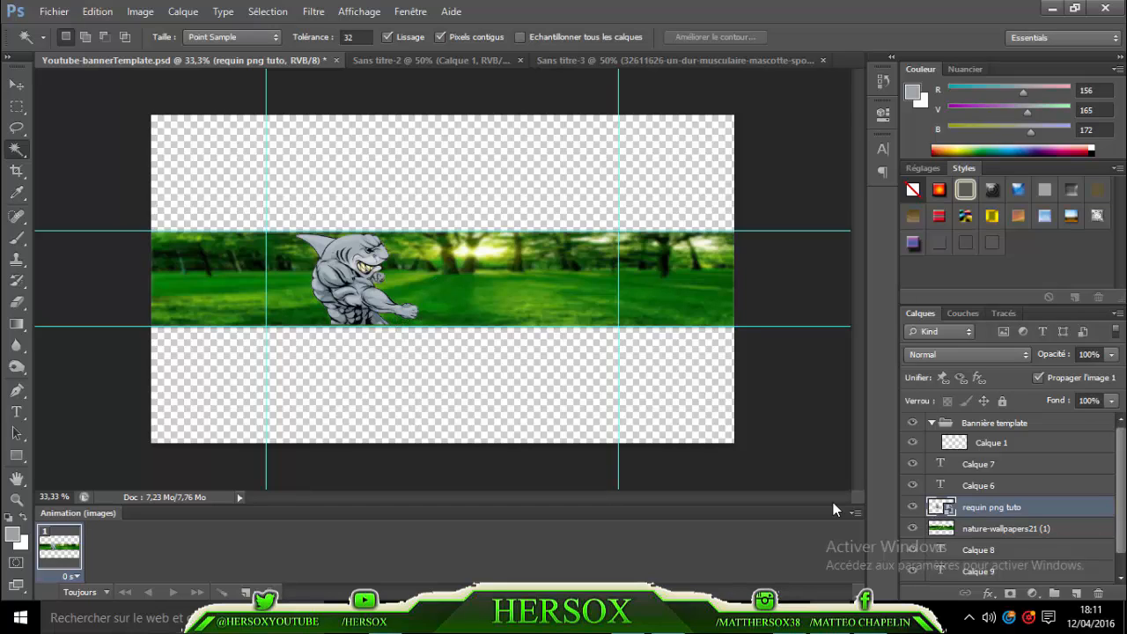
- Add the text "HERSOX" on the green strip, beside the shark's outstretched fist
left_click(14, 412)
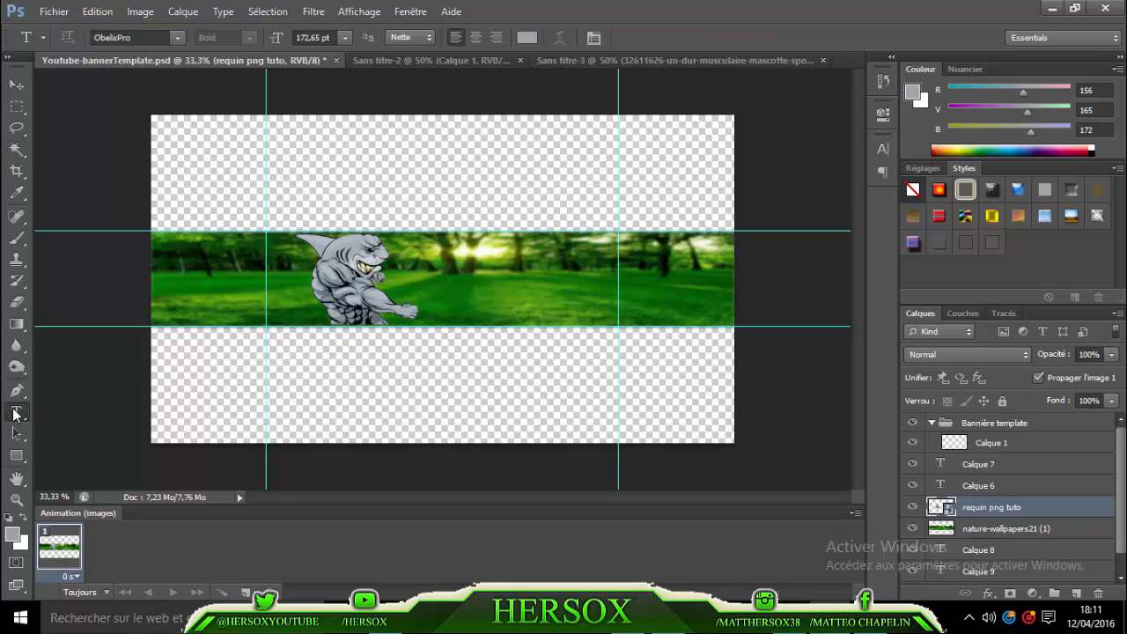
left_click(435, 290)
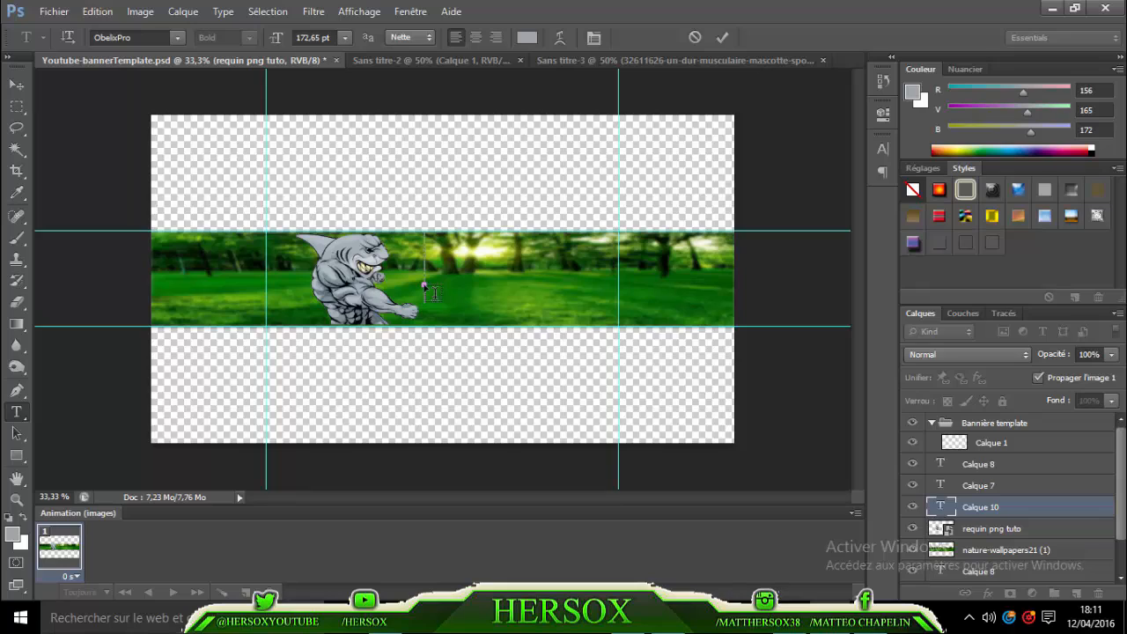
type("H")
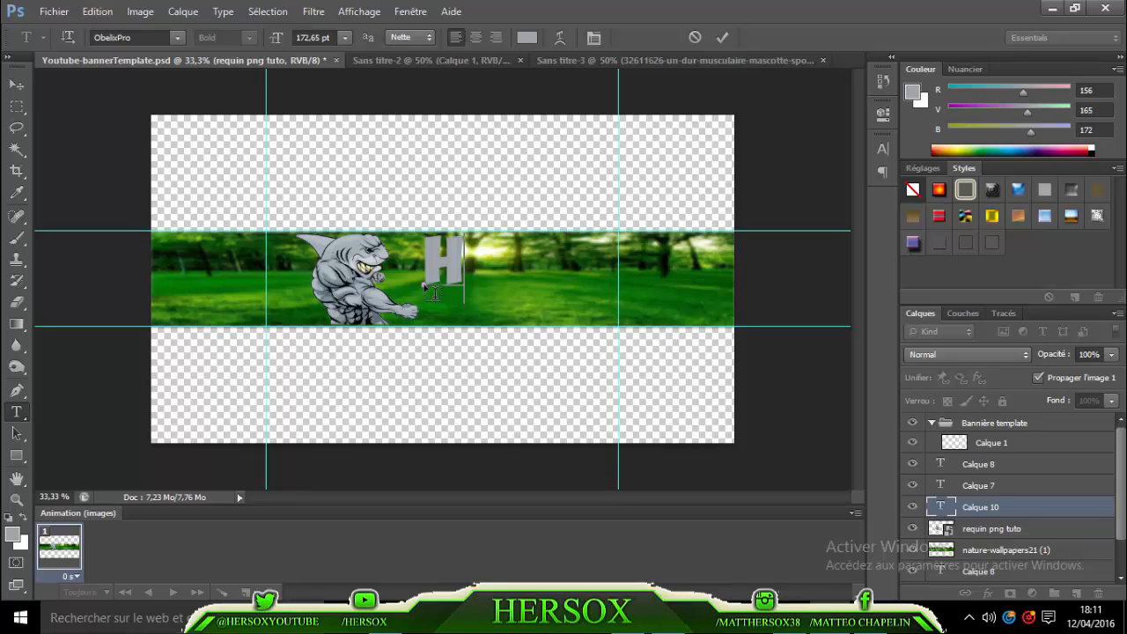
type("ERSOX")
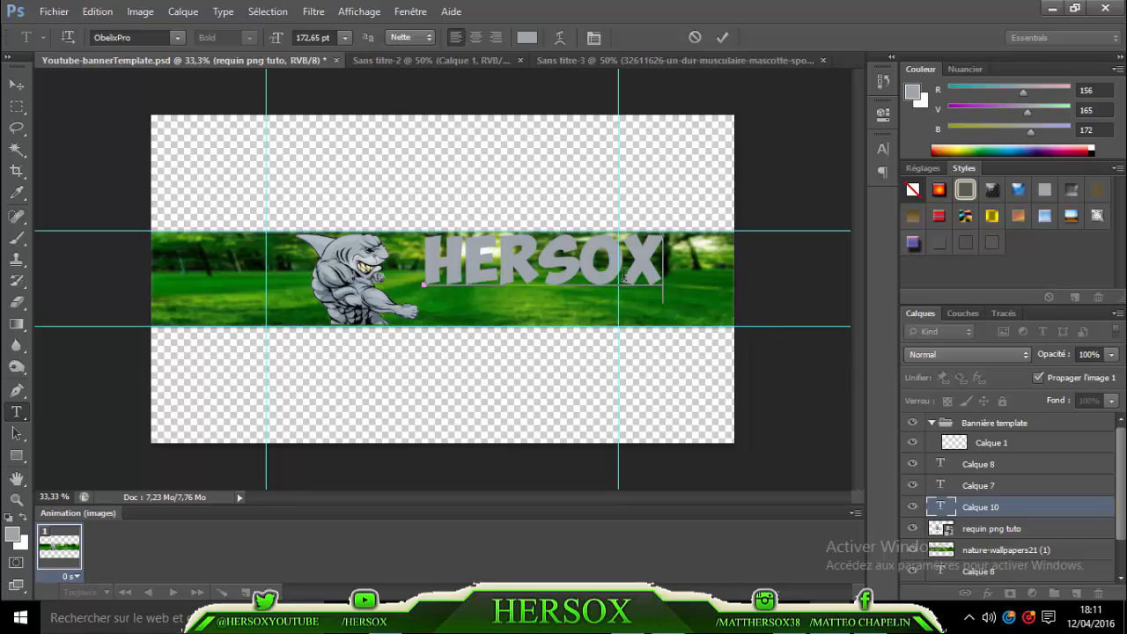
- Change the colour of the whole HERSOX text to white (ffffff) and commit the text
left_click_drag(669, 271, 441, 268)
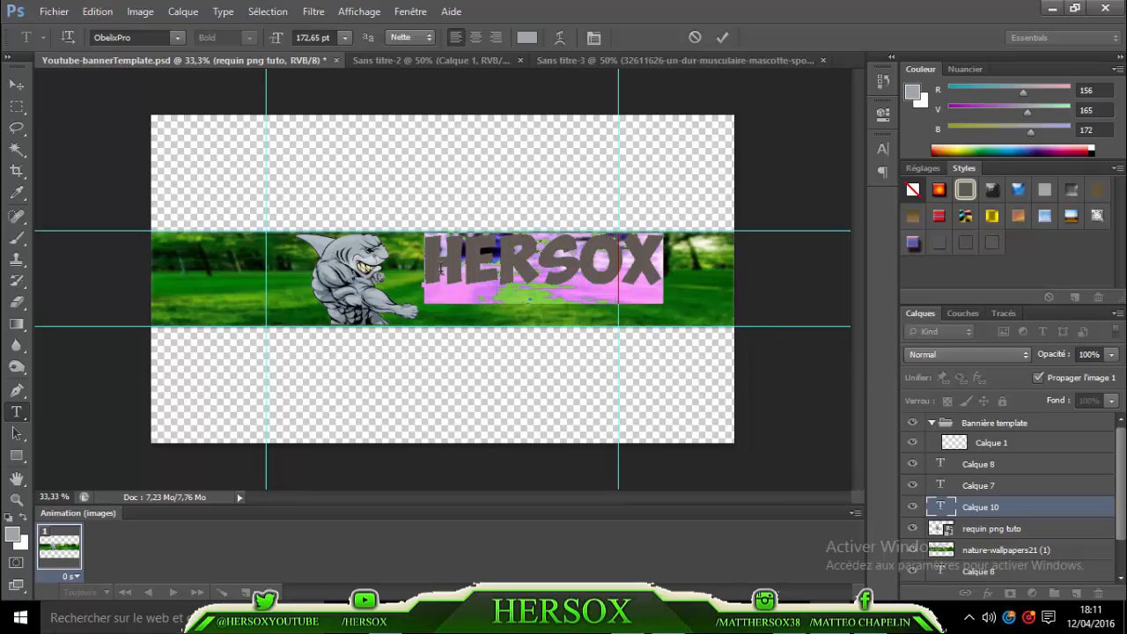
left_click(526, 38)
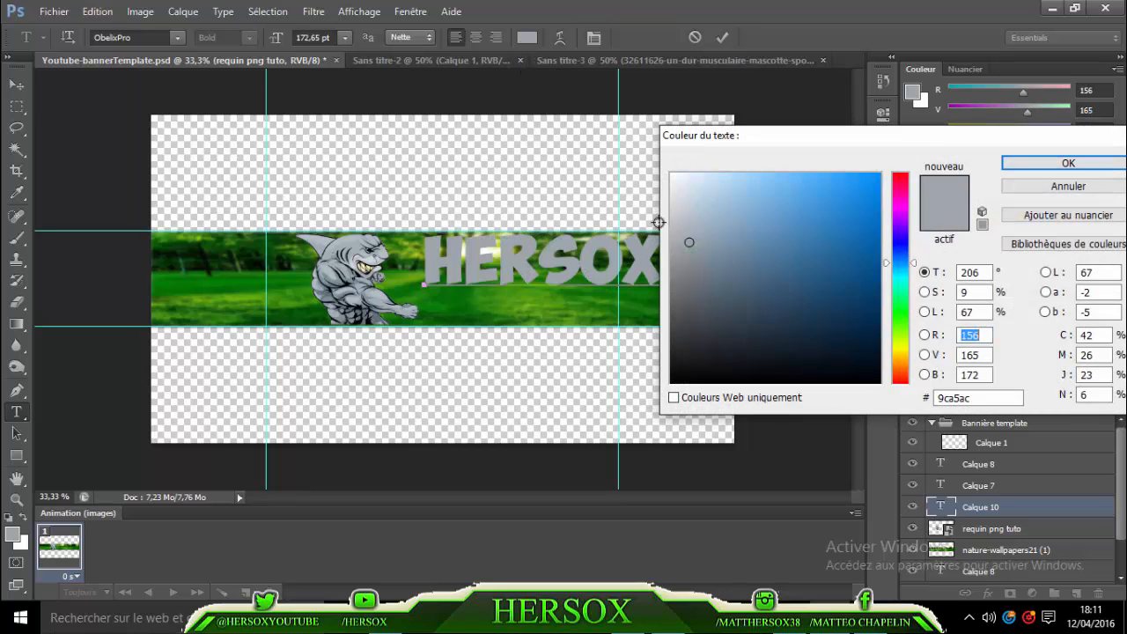
left_click_drag(679, 180, 655, 169)
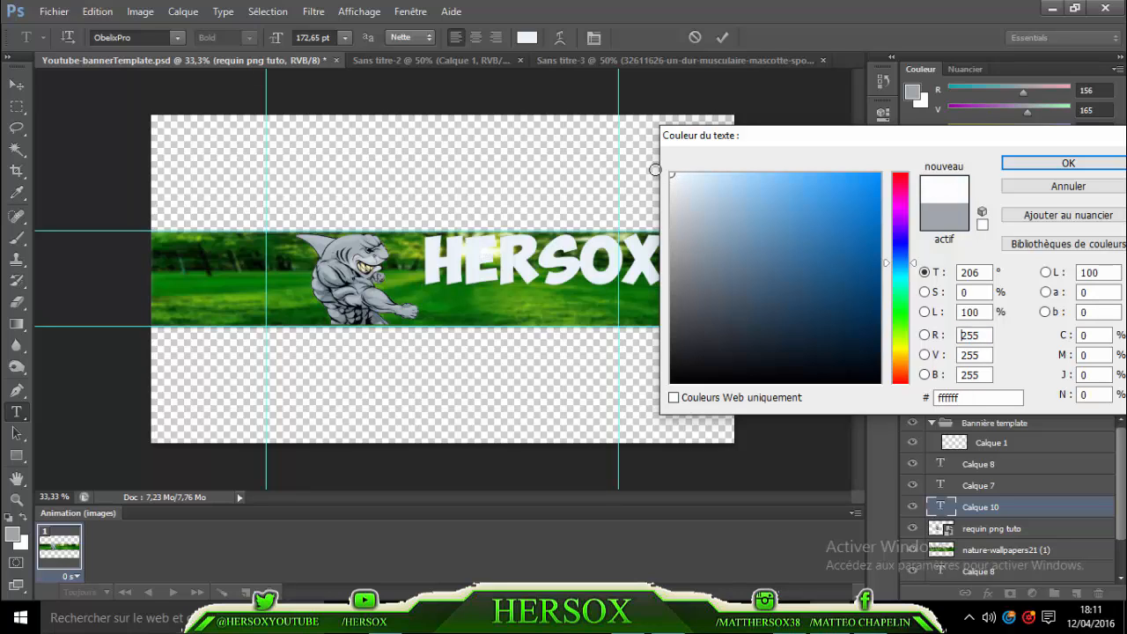
left_click(1071, 164)
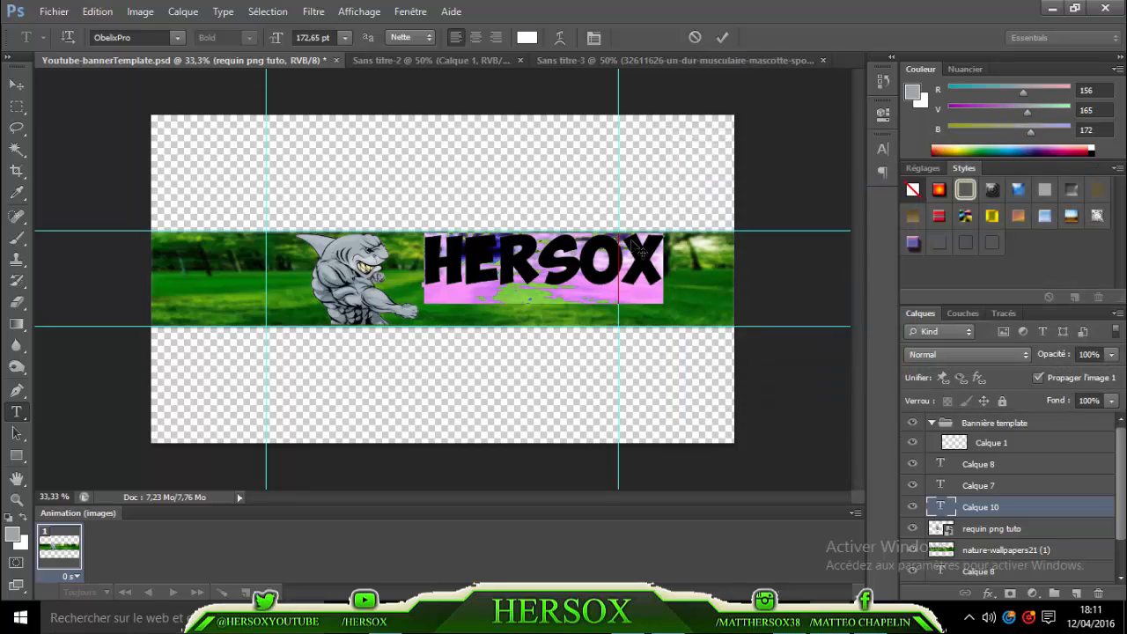
left_click(721, 38)
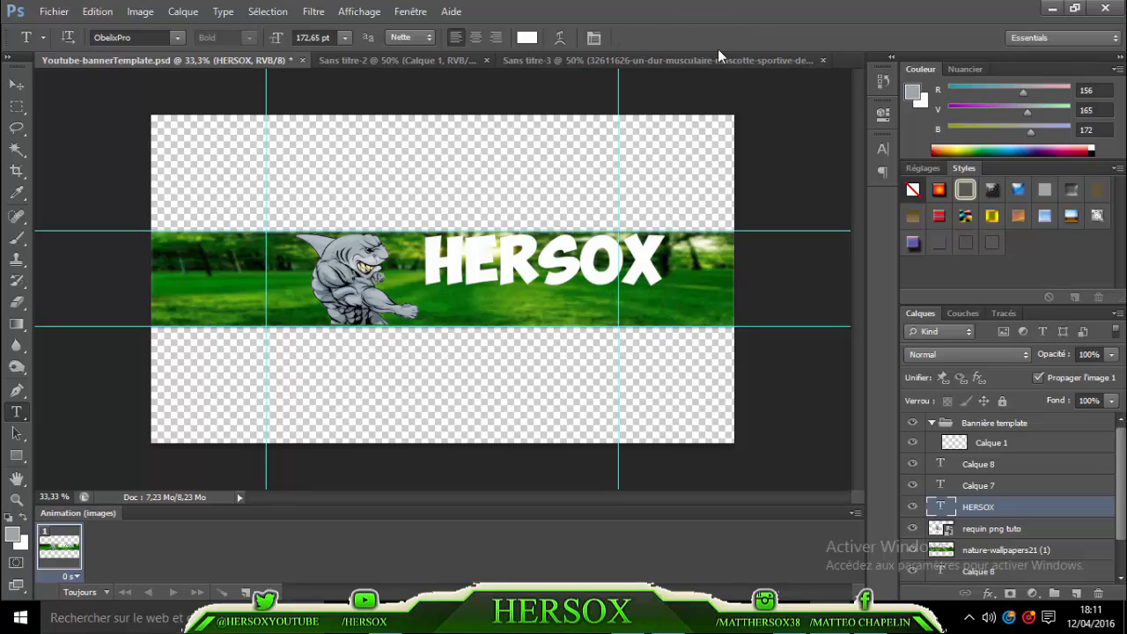
- Enable Bevel and Emboss (Biseautage et estampage) with its Contour option in the HERSOX text layer's style
double_click(960, 509)
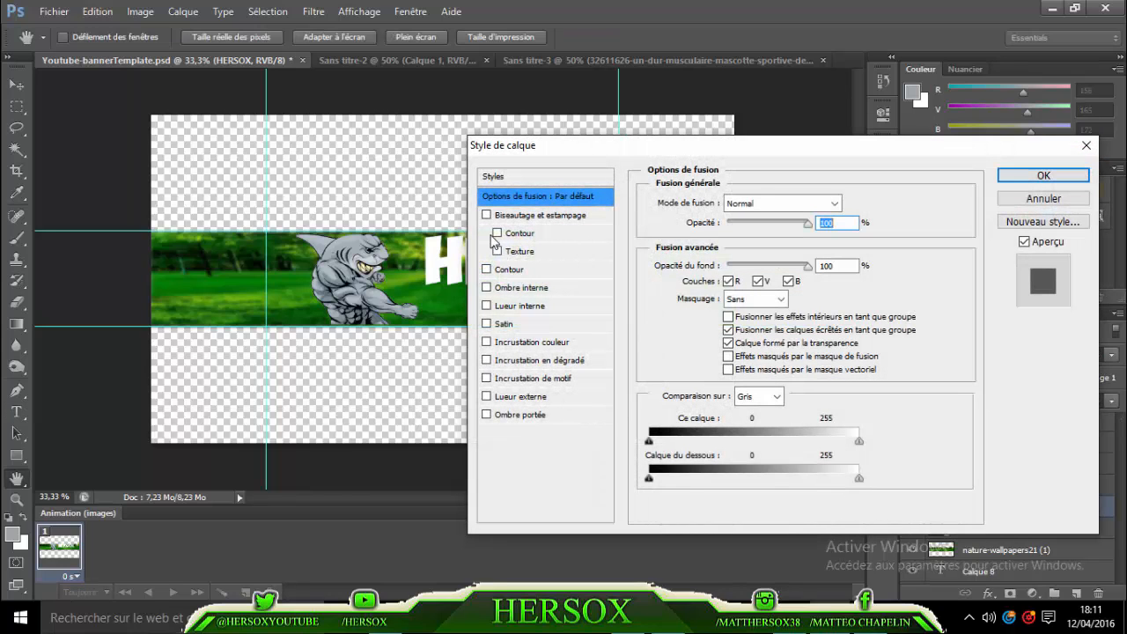
left_click_drag(586, 153, 555, 98)
left_click(604, 176)
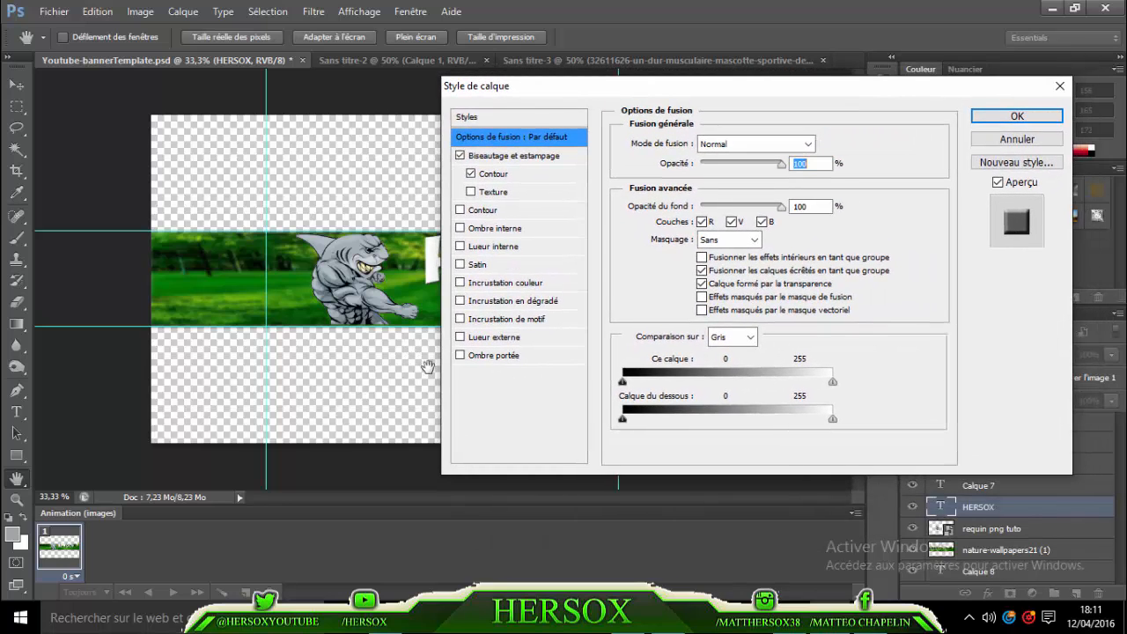
- Add a drop shadow (Ombre portée) to the HERSOX layer with distance 9 px, spread 36% and size 9 px, and apply the style
left_click(460, 357)
left_click(527, 355)
left_click(818, 224)
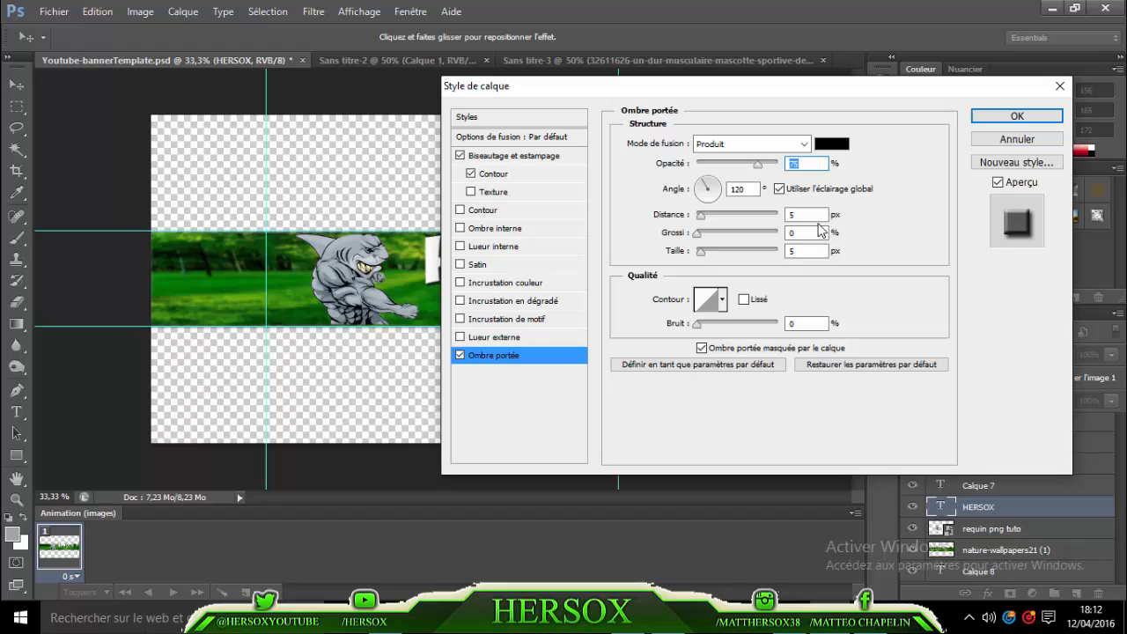
left_click(809, 215)
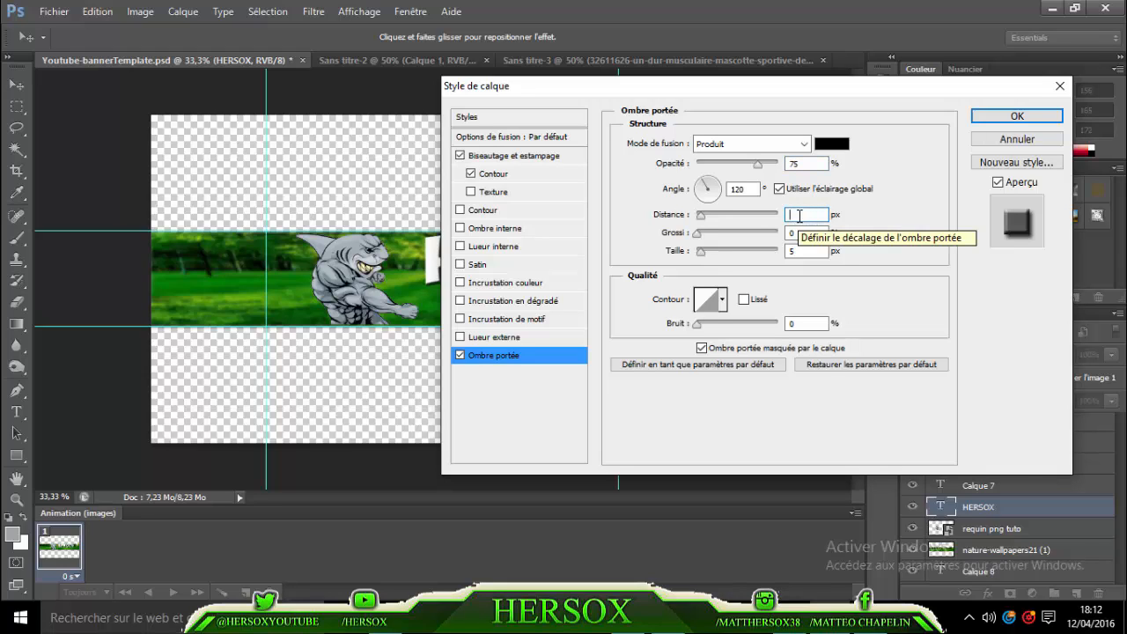
type("9")
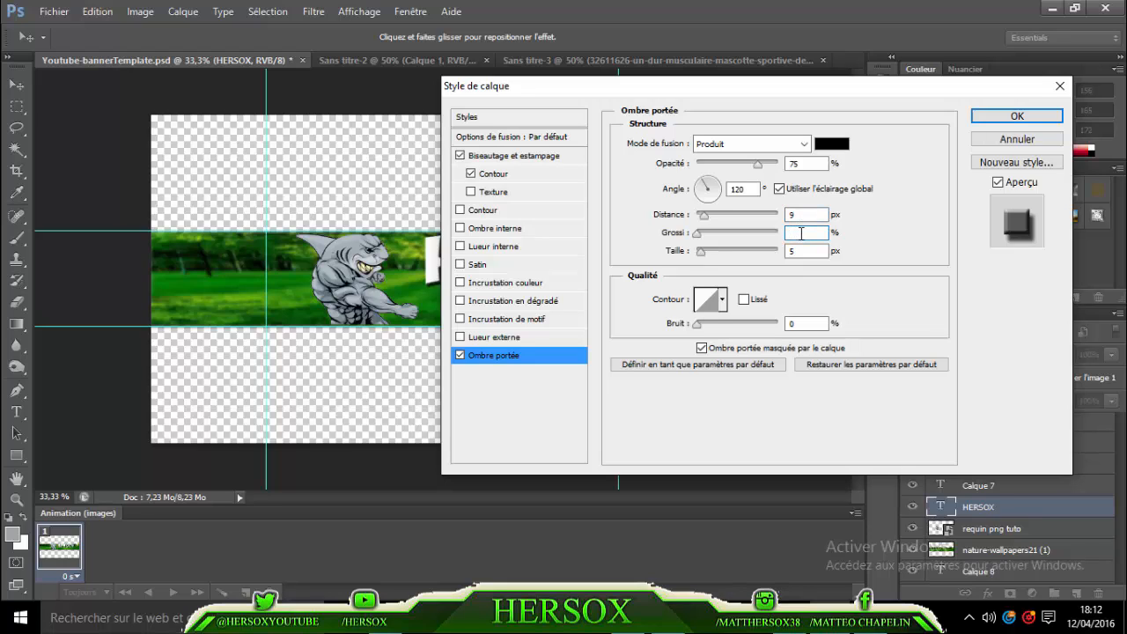
left_click(801, 232)
type("36")
left_click(811, 253)
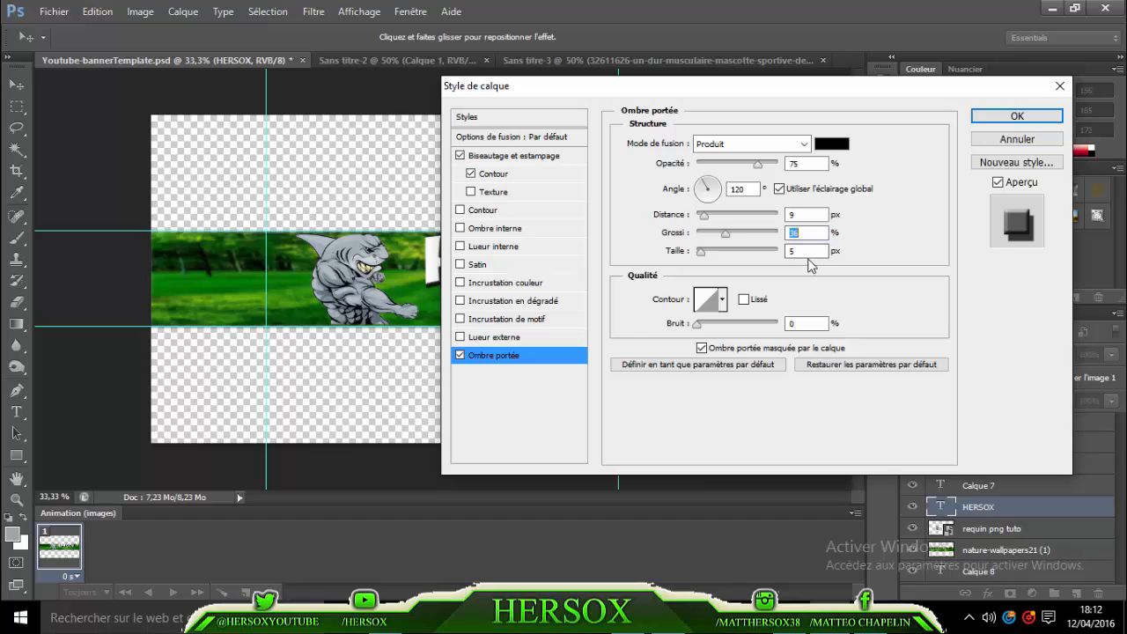
type("9")
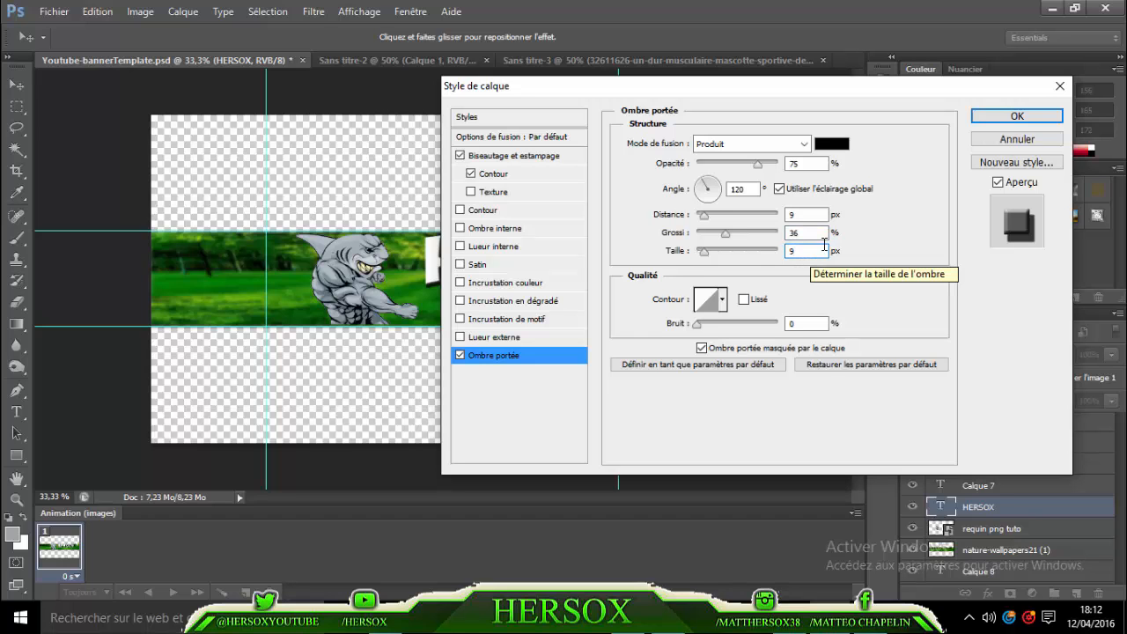
left_click(1002, 117)
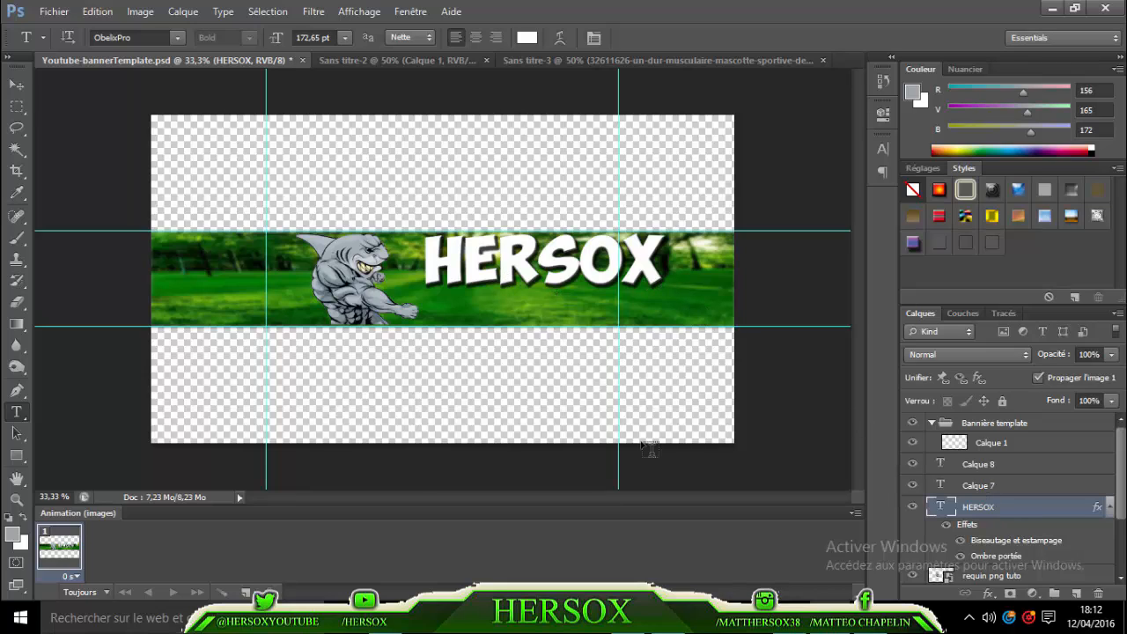
- Move the HERSOX text down within the green strip to about X 1423 px, Y 626 px and commit the transform
key("ctrl+t")
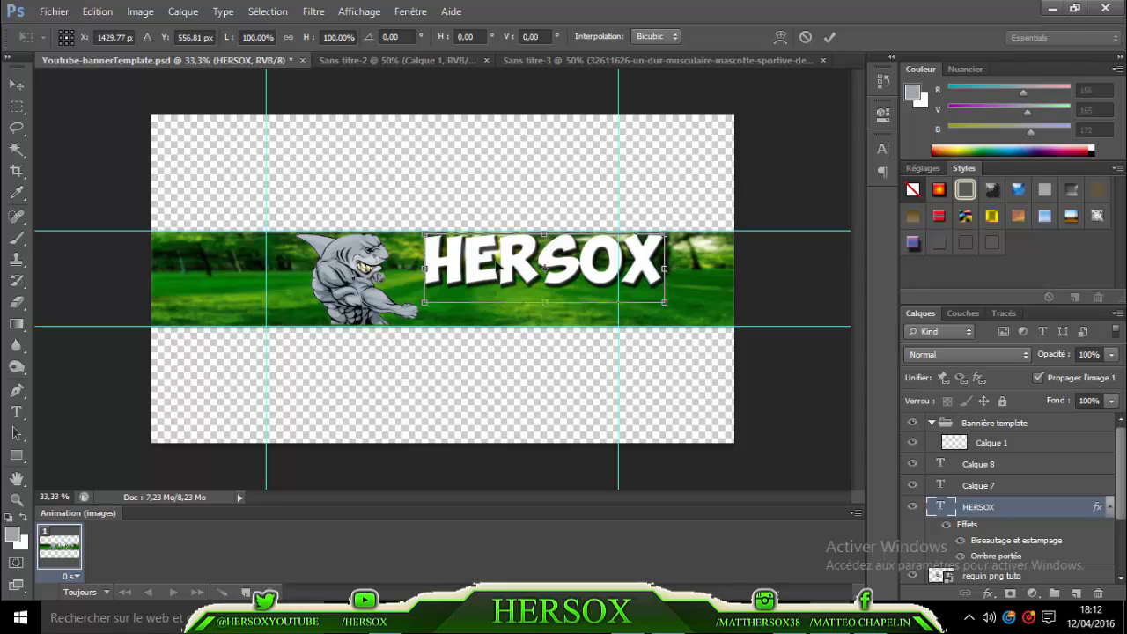
left_click_drag(496, 265, 497, 285)
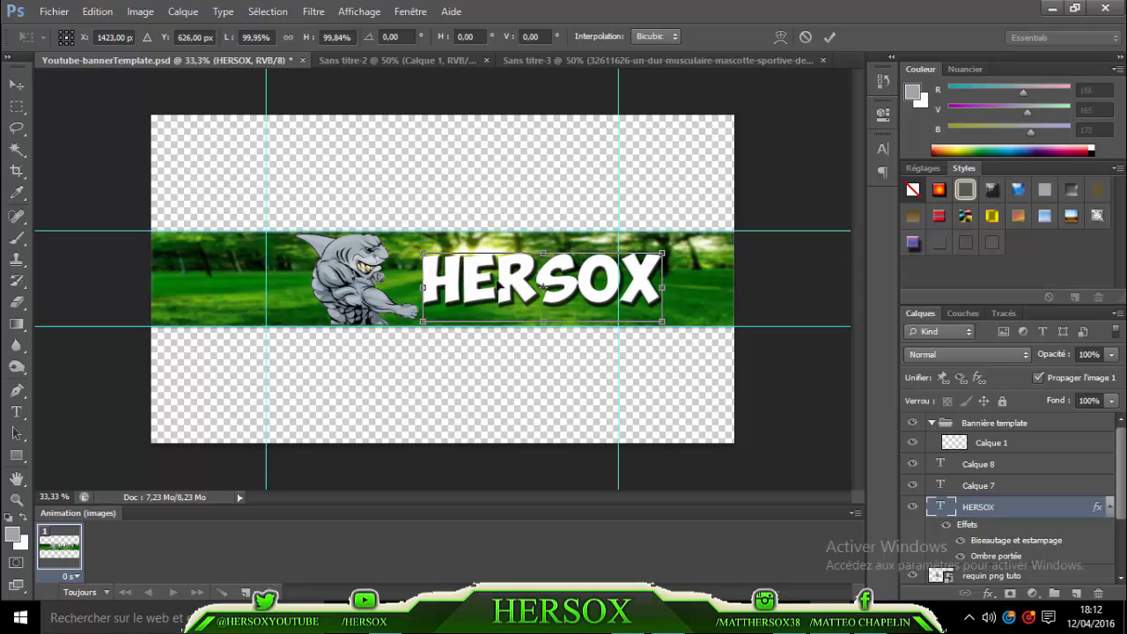
left_click(830, 36)
- Warp the HERSOX text with the horizontal "Arc inférieur" style at +50% bend and commit the edit
double_click(940, 509)
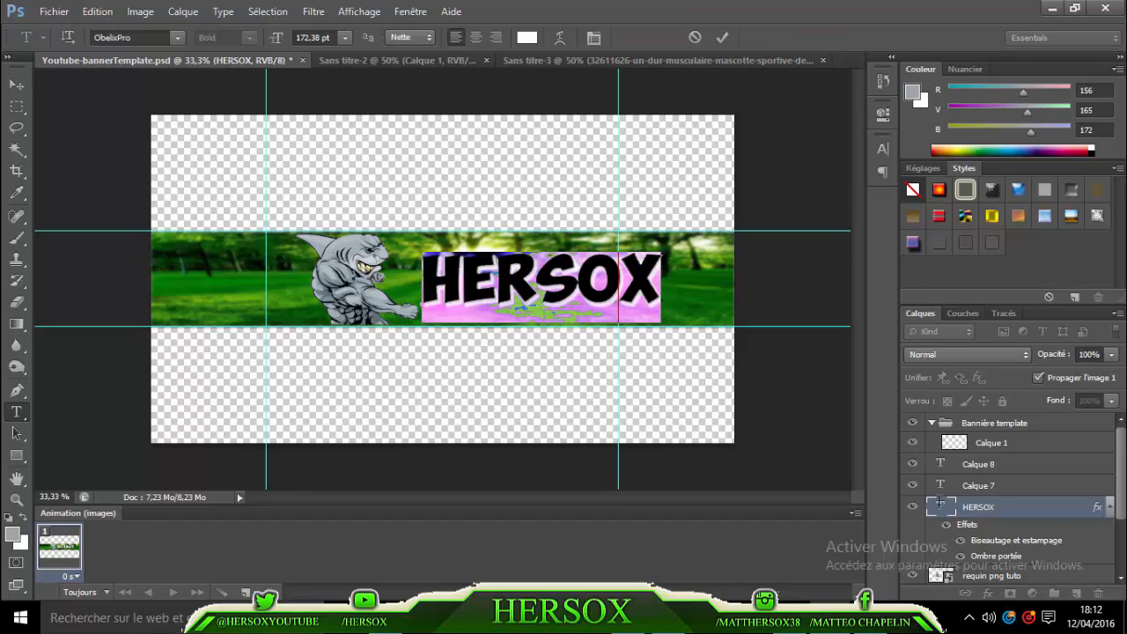
right_click(543, 308)
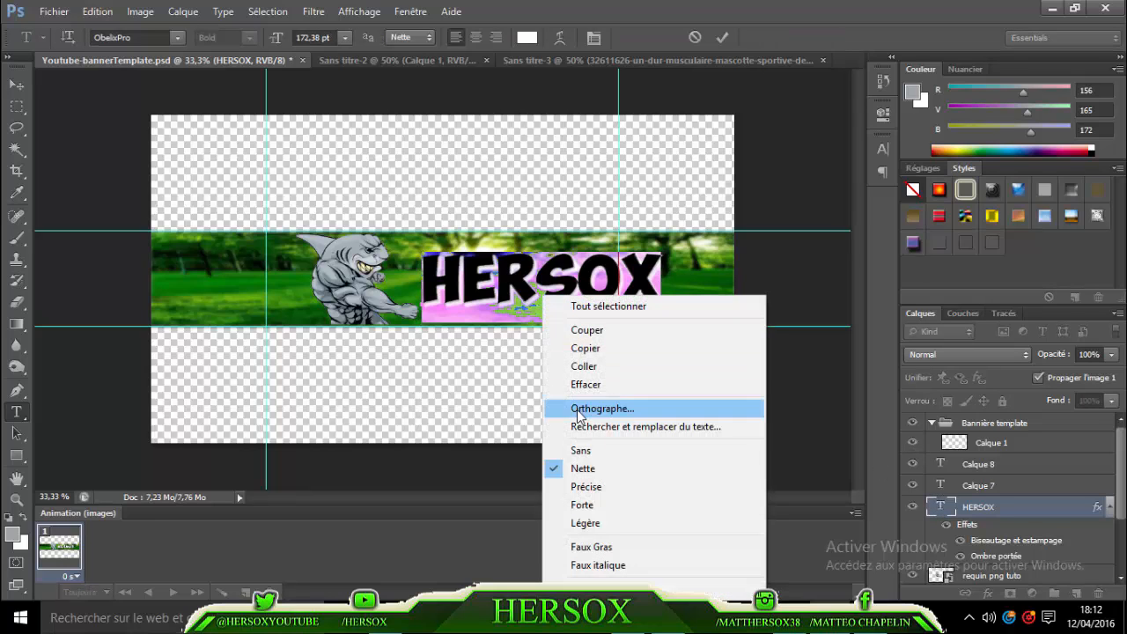
left_click(587, 589)
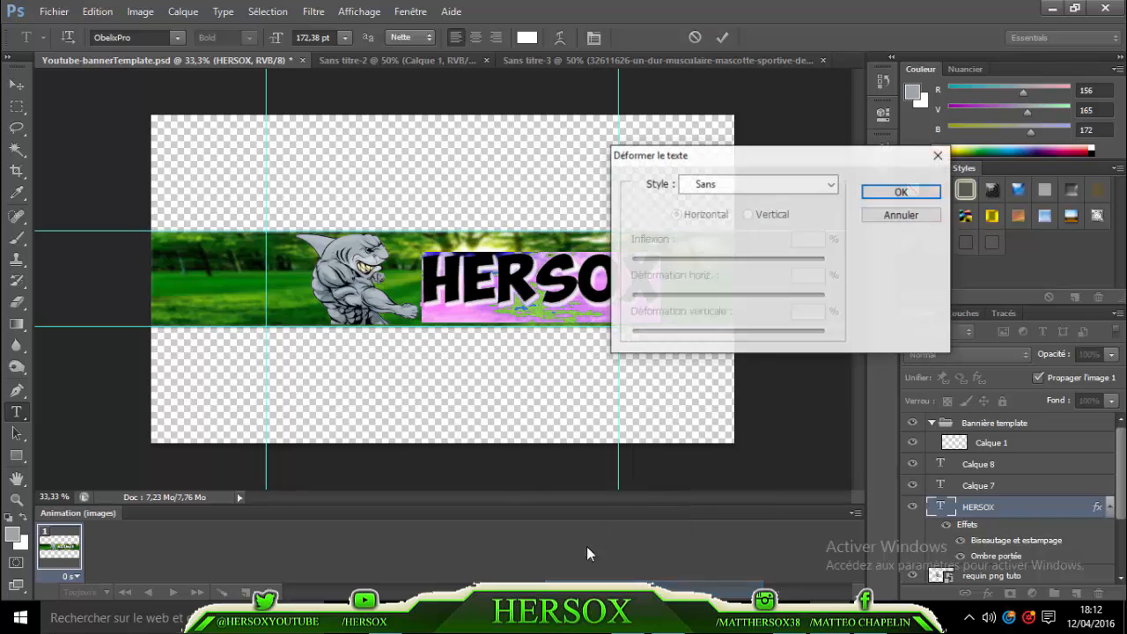
left_click(728, 186)
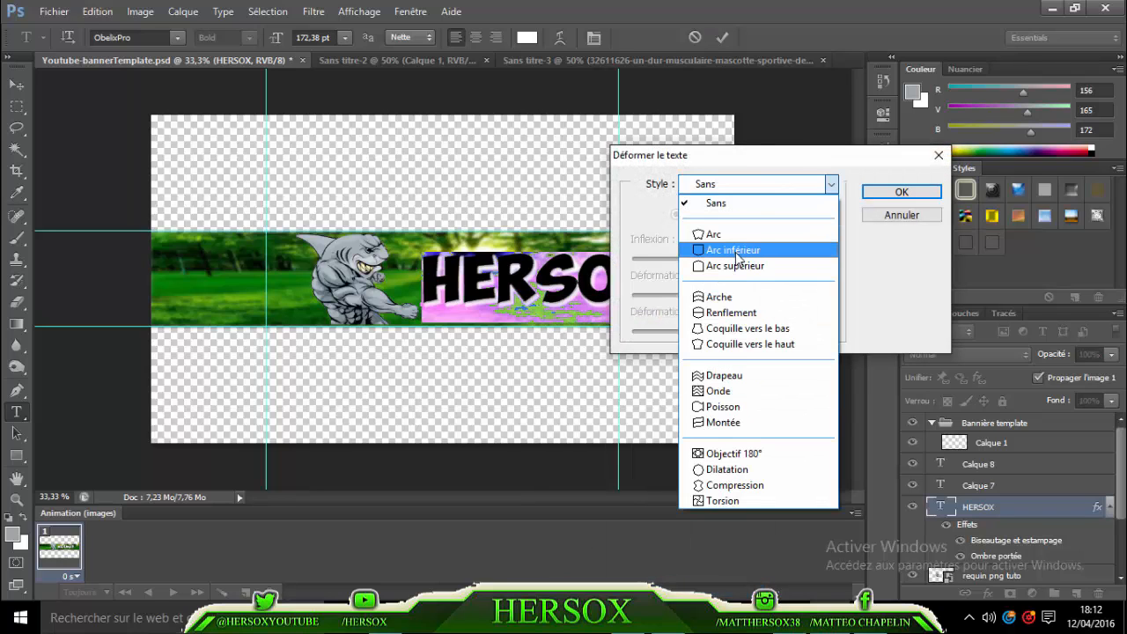
left_click(739, 267)
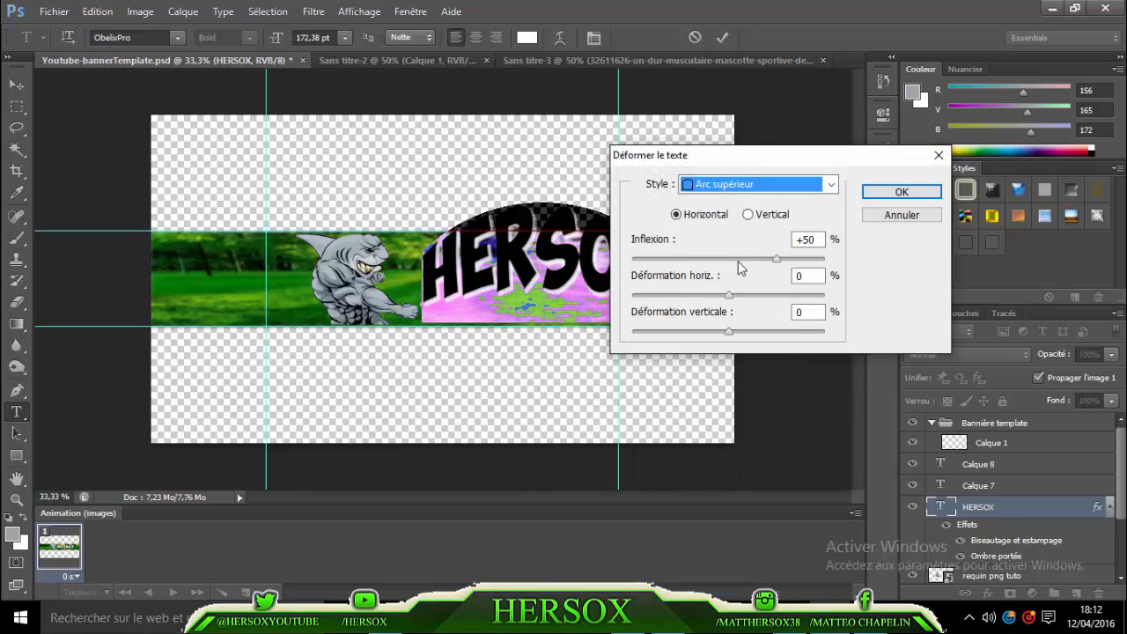
left_click(730, 190)
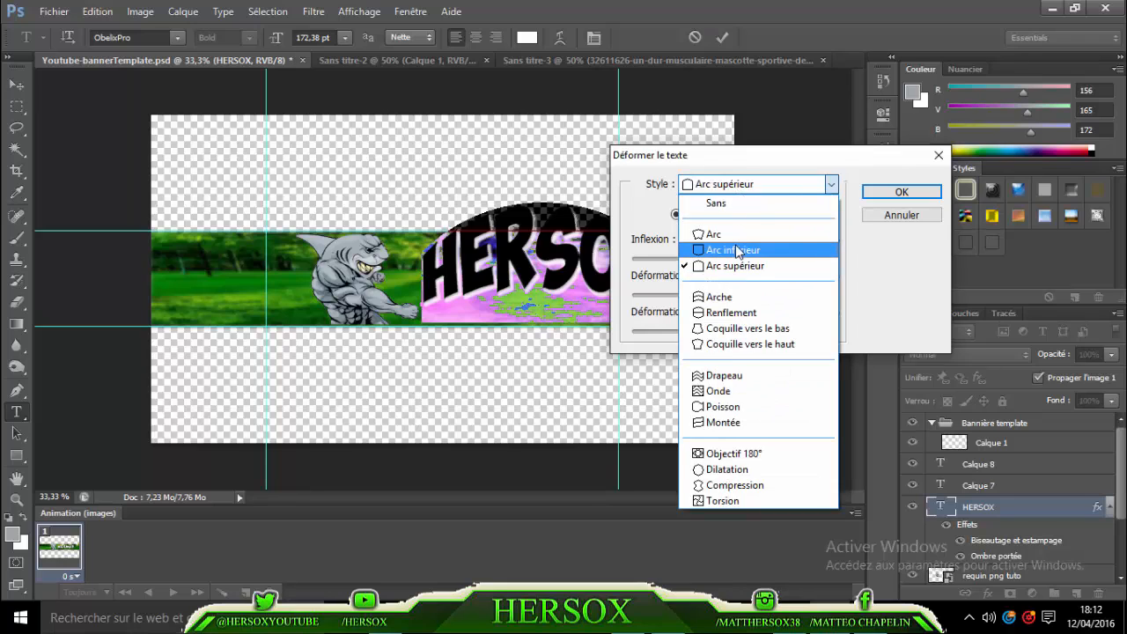
left_click(737, 251)
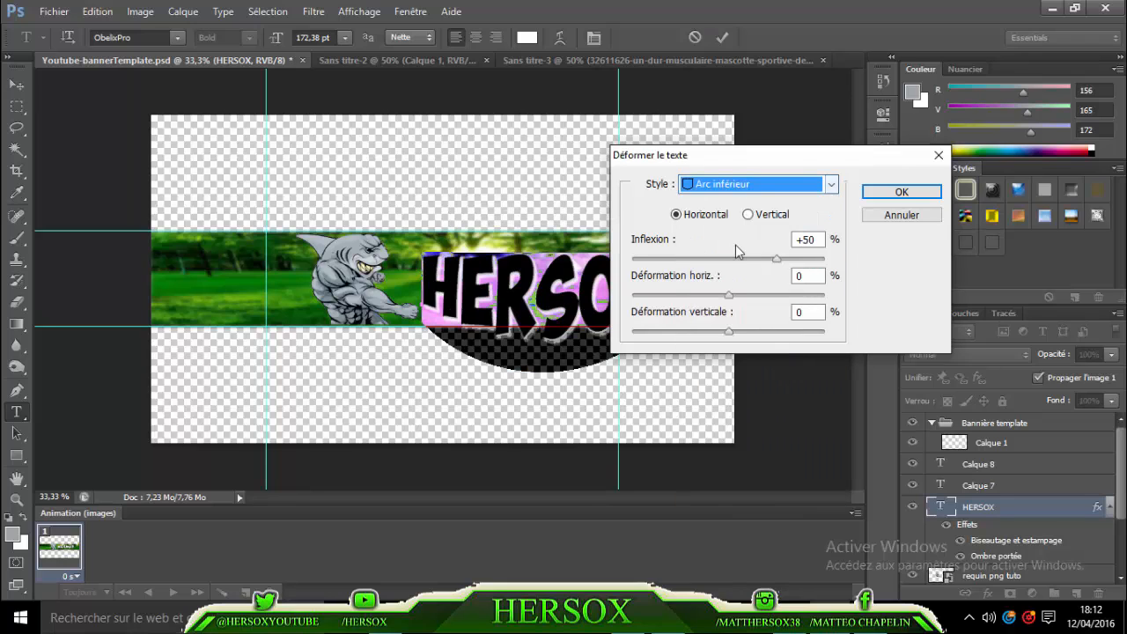
left_click(902, 192)
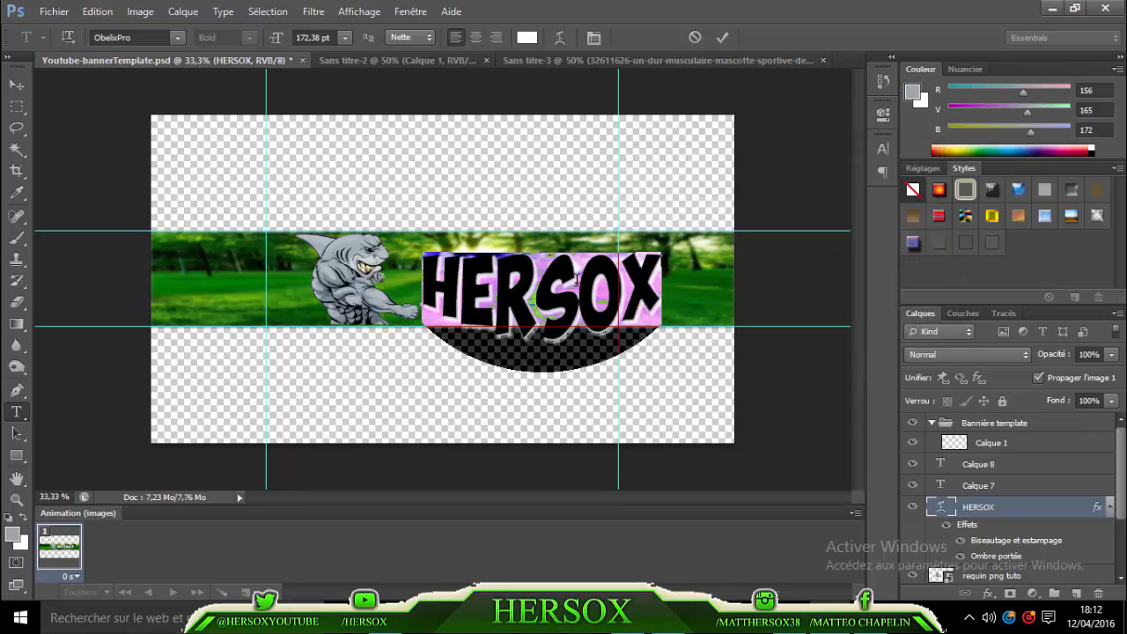
left_click(646, 304)
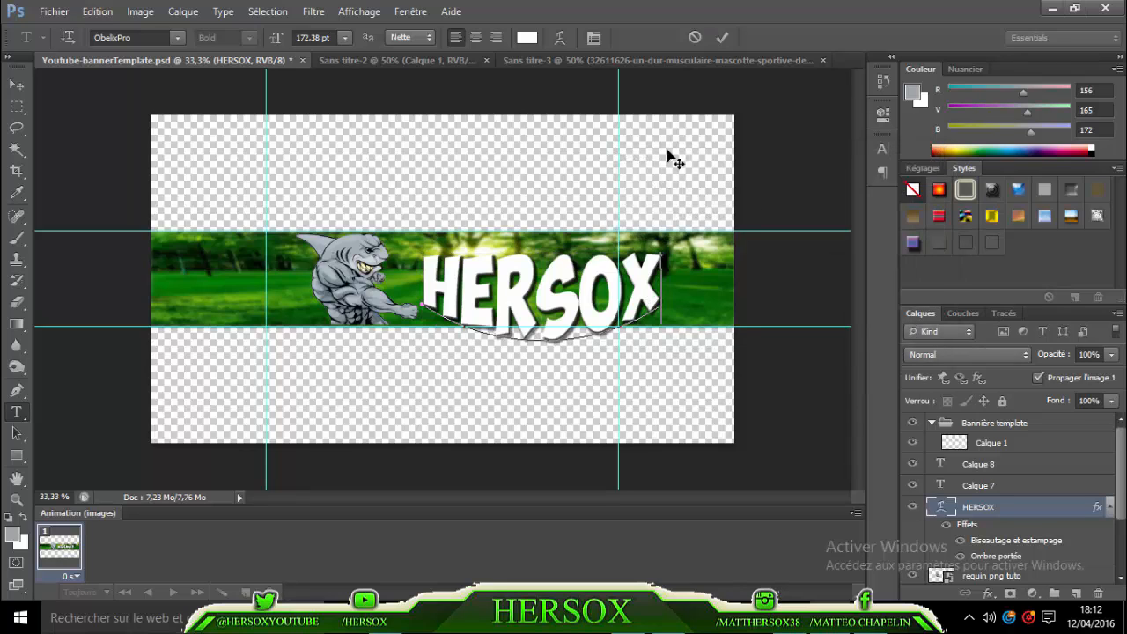
left_click(721, 40)
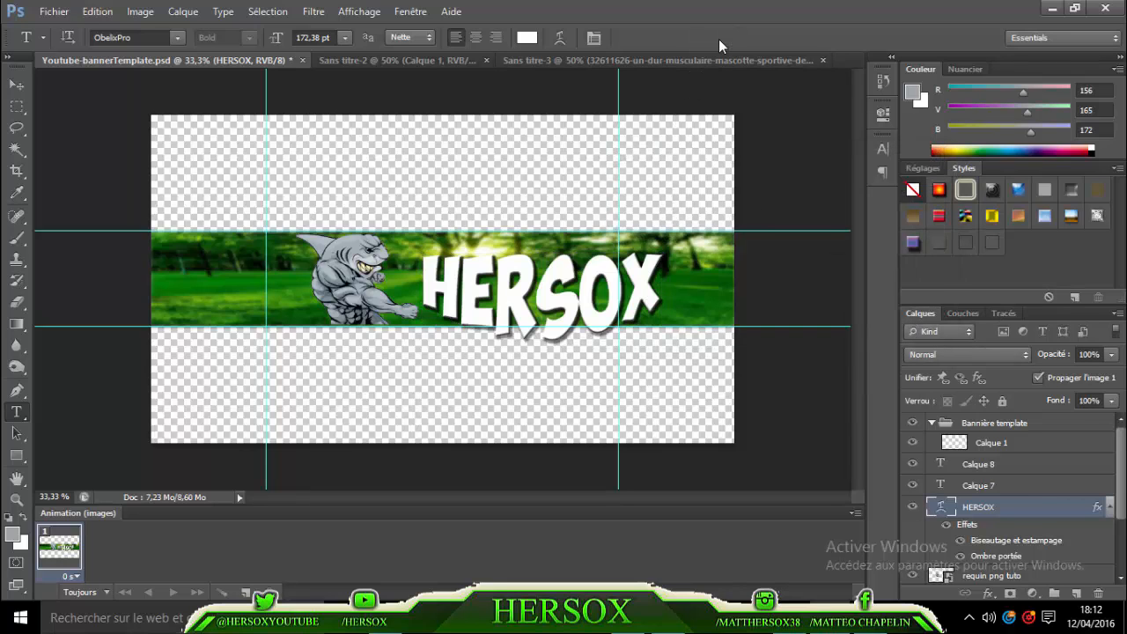
- Move the warped HERSOX text up inside the green strip to about X 1410 px, Y 675.5 px and commit the transform
key("ctrl+t")
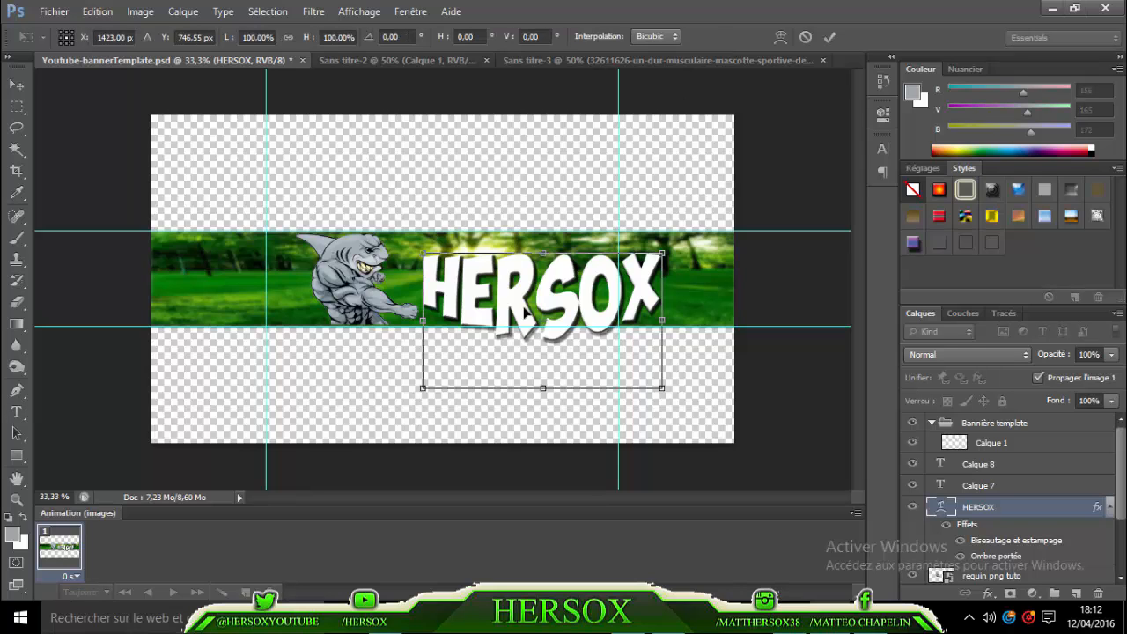
left_click_drag(522, 306, 520, 300)
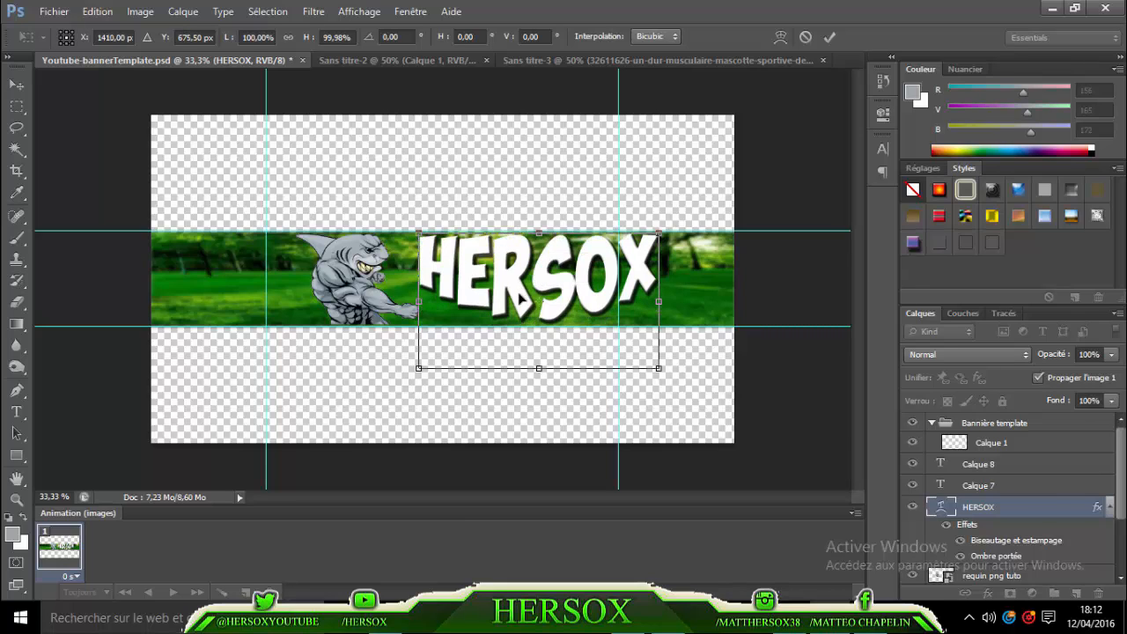
key("t")
left_click(831, 36)
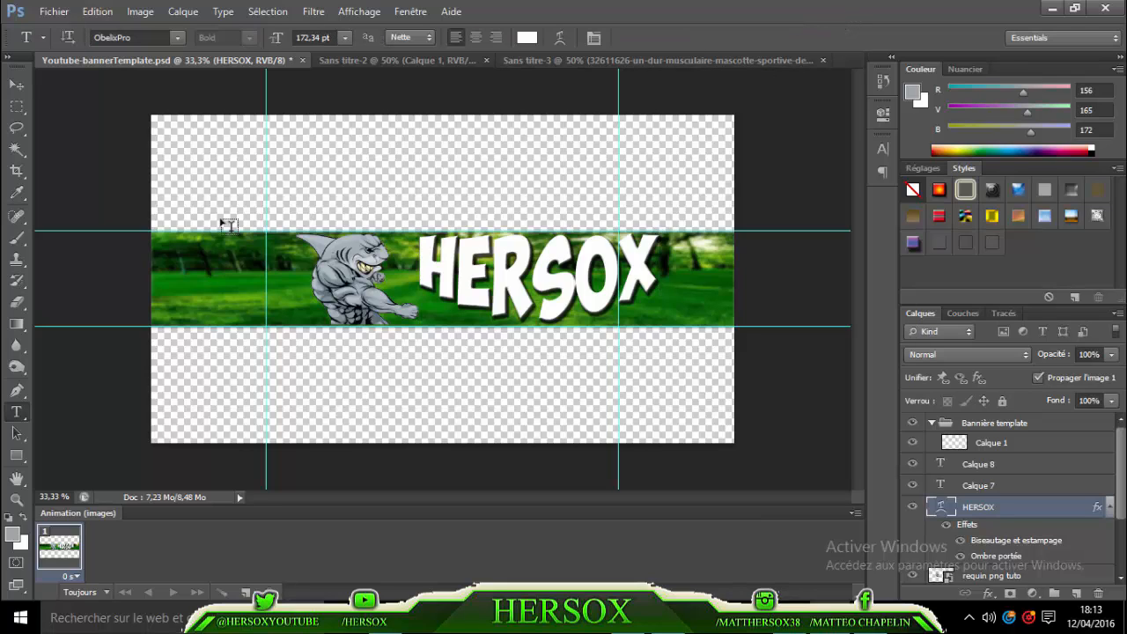
left_click(54, 12)
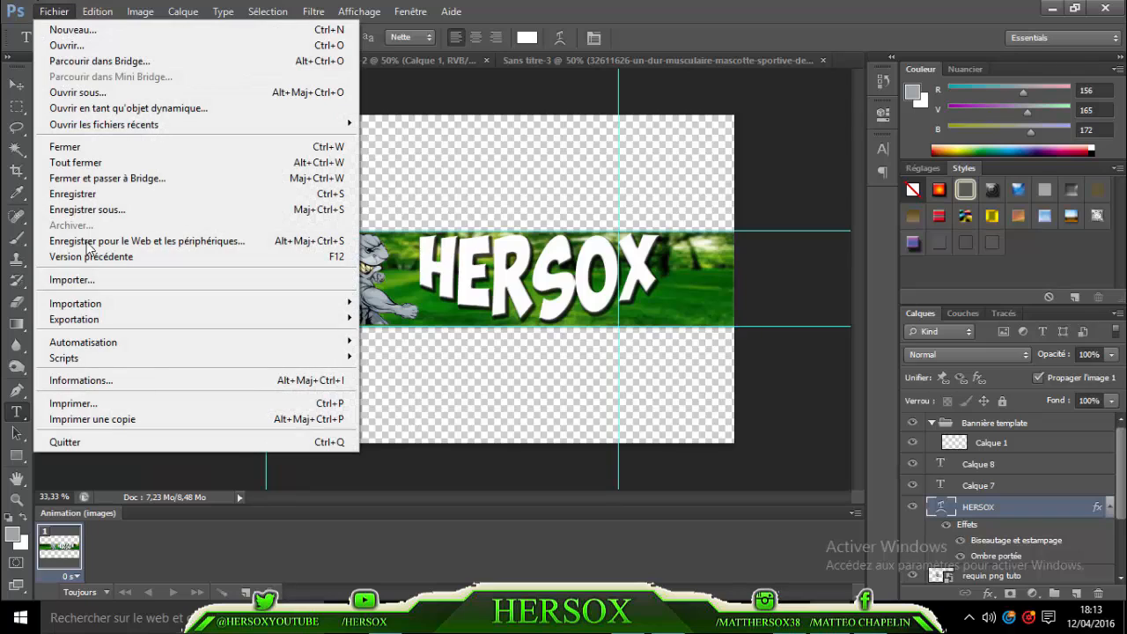
left_click(469, 210)
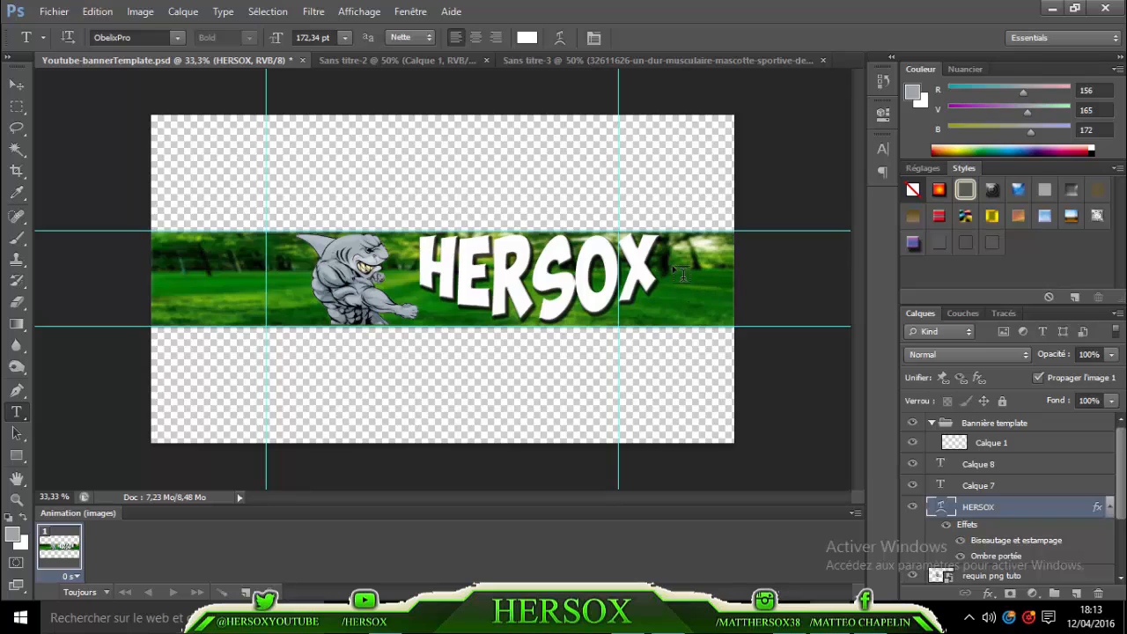
- Remove the warp from the HERSOX text by setting its warp style to "Sans"
left_click_drag(675, 261, 565, 264)
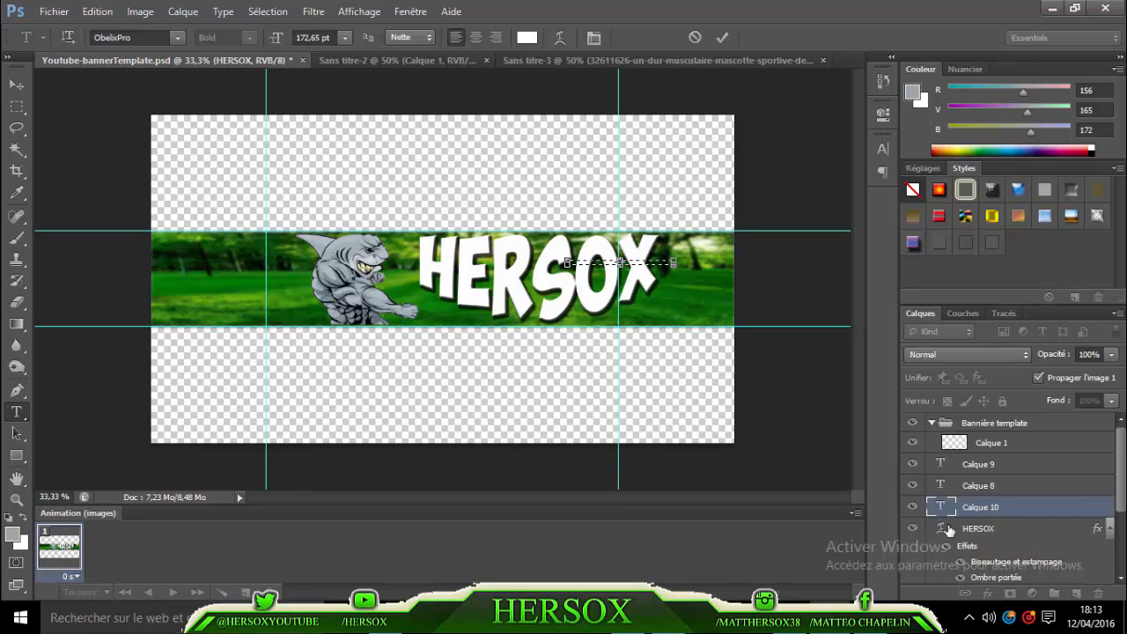
double_click(942, 528)
right_click(610, 286)
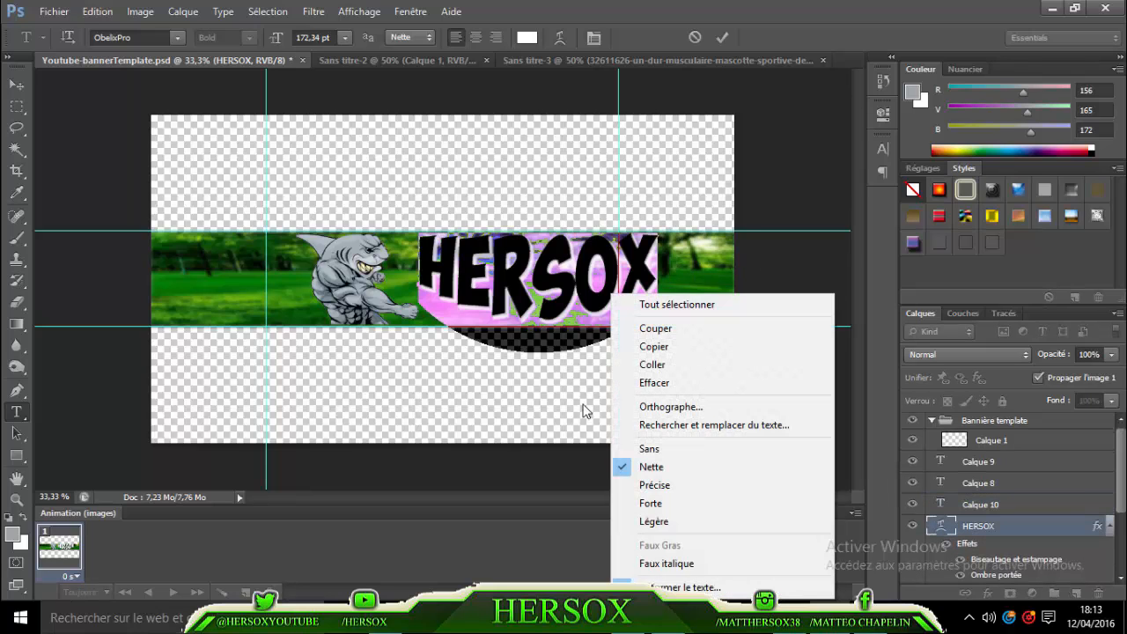
left_click(669, 587)
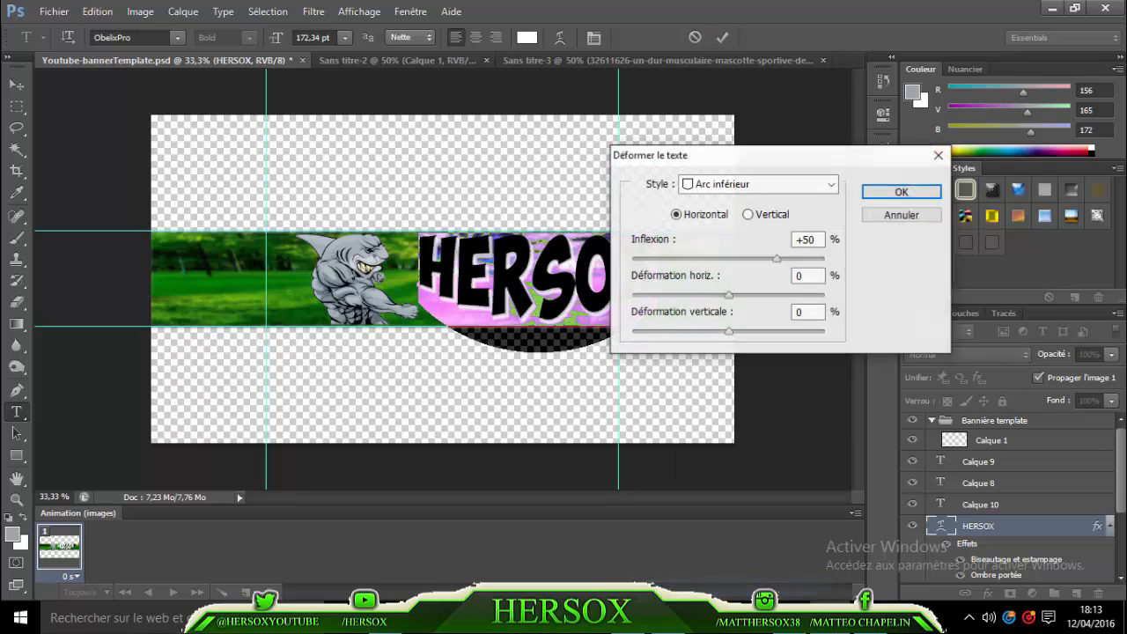
left_click(720, 187)
left_click(723, 206)
left_click(888, 196)
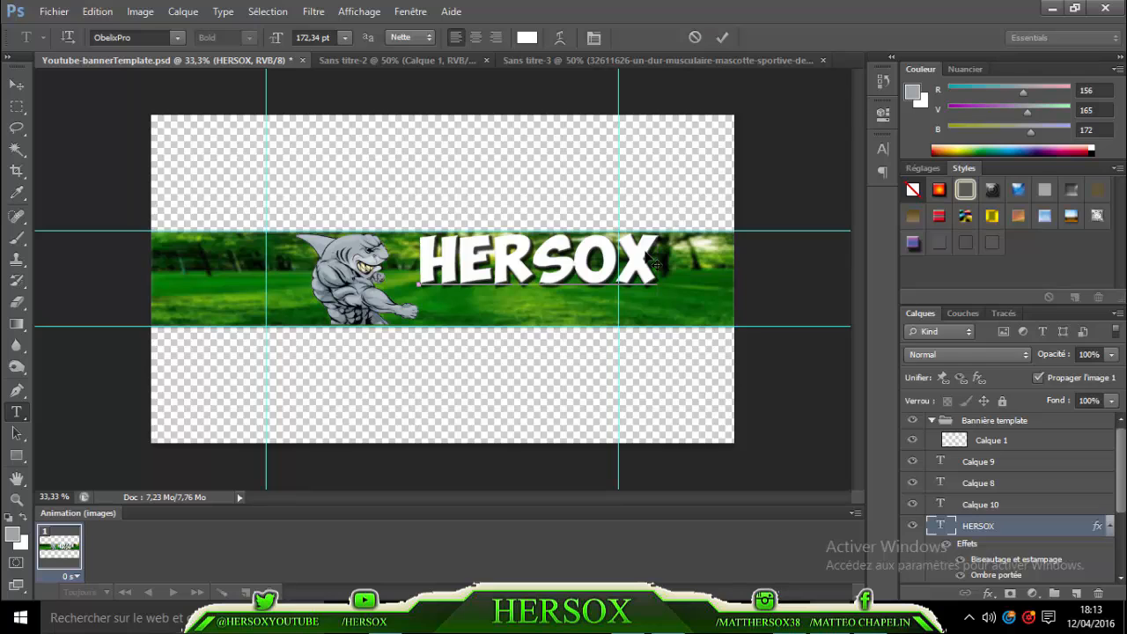
- Reapply the horizontal "Arc inférieur" warp at +50% bend to the unwarped HERSOX text and commit it
right_click(396, 227)
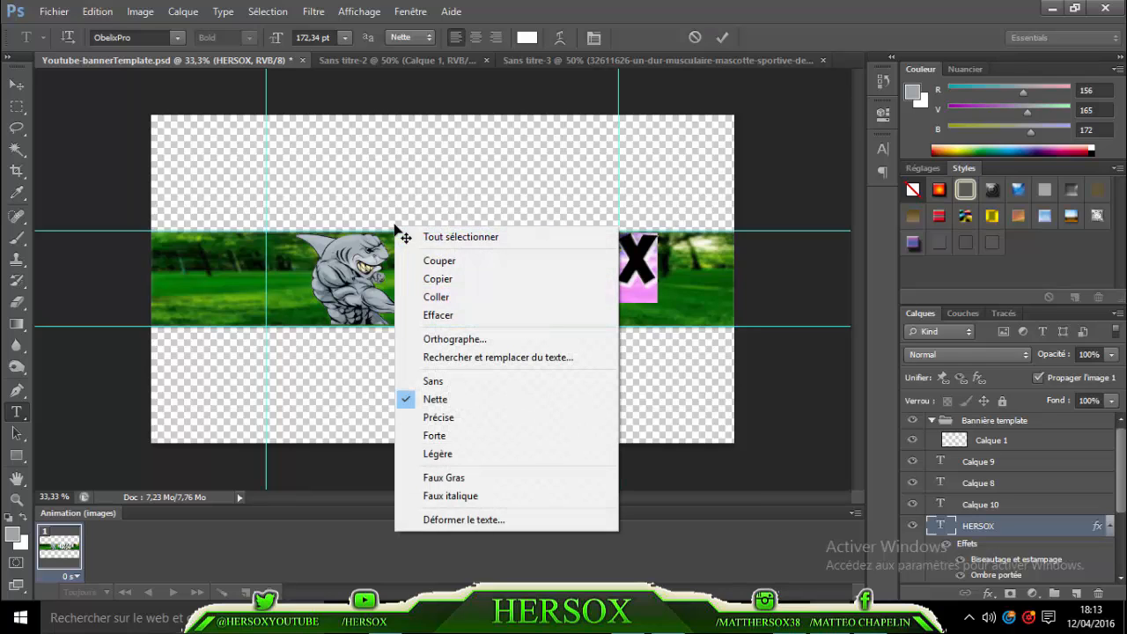
left_click(438, 521)
left_click(708, 185)
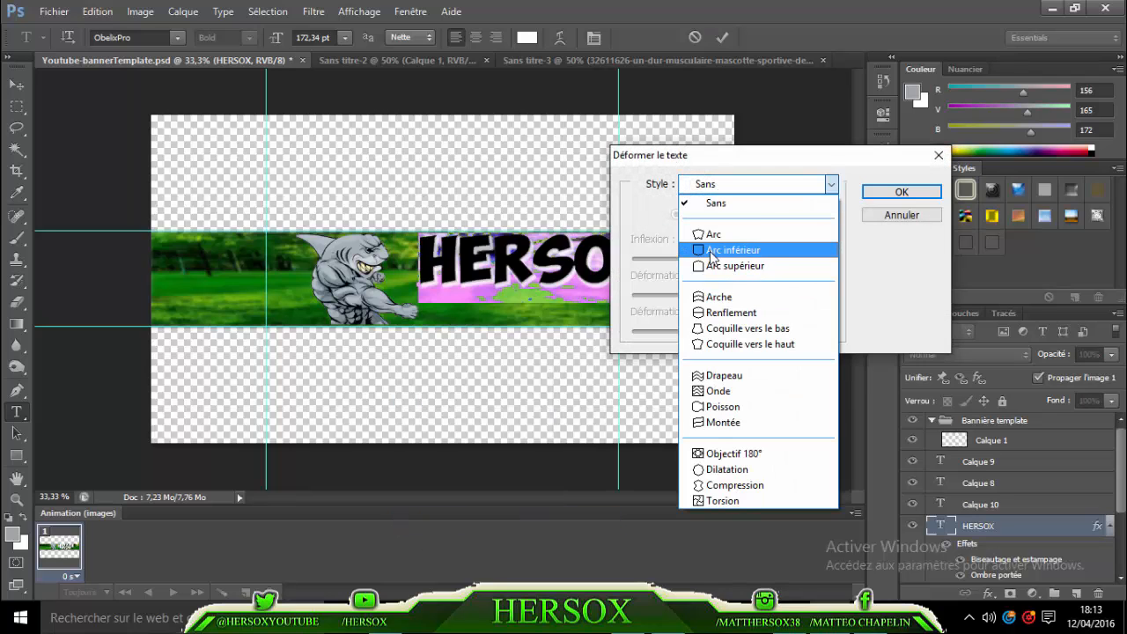
left_click(715, 265)
left_click(715, 181)
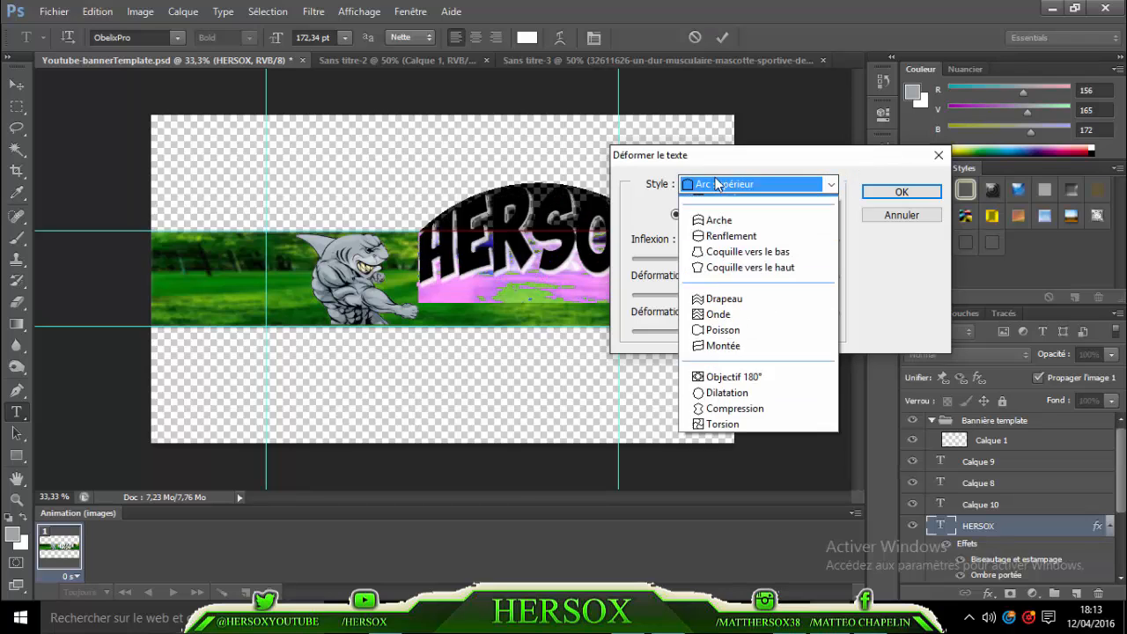
scroll(715, 229, "up", 2)
left_click(715, 239)
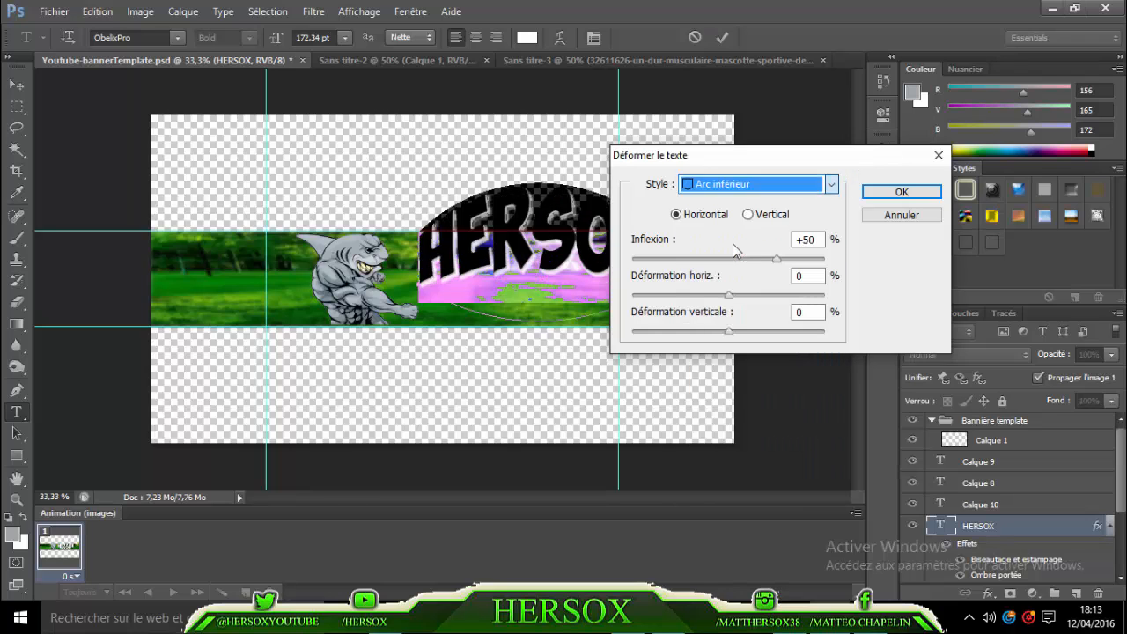
left_click(900, 192)
left_click(722, 37)
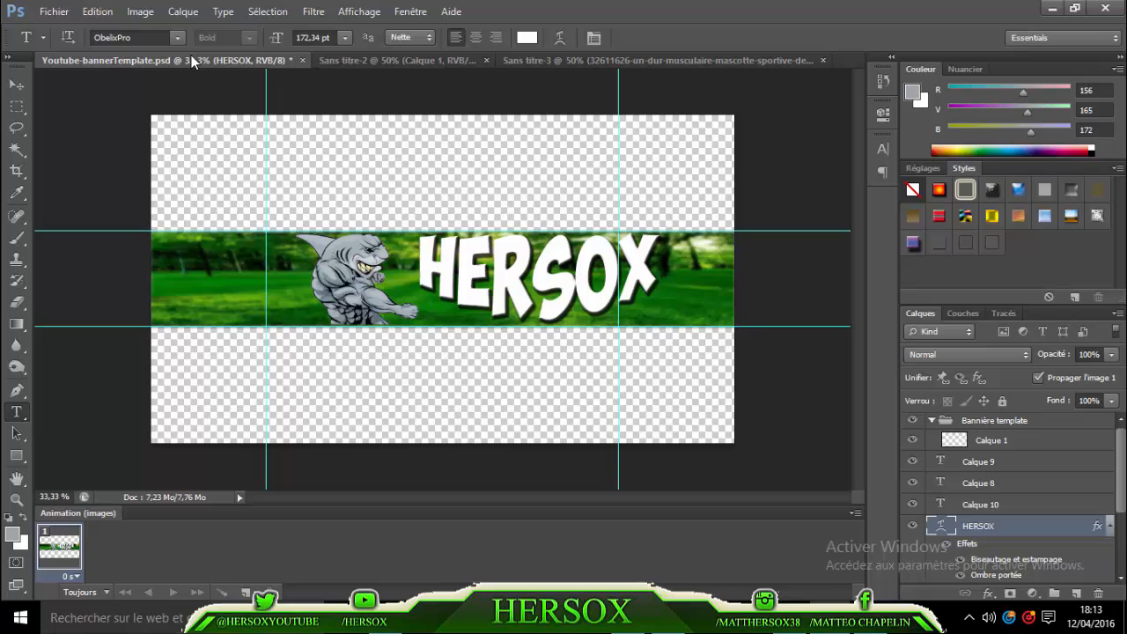
left_click(54, 11)
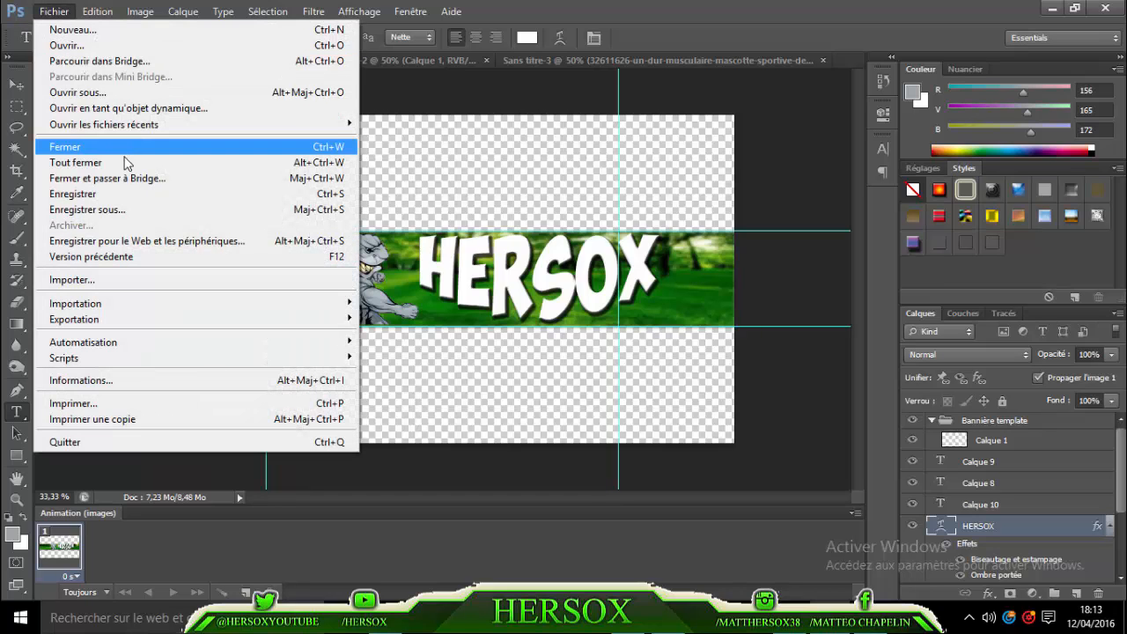
left_click(138, 210)
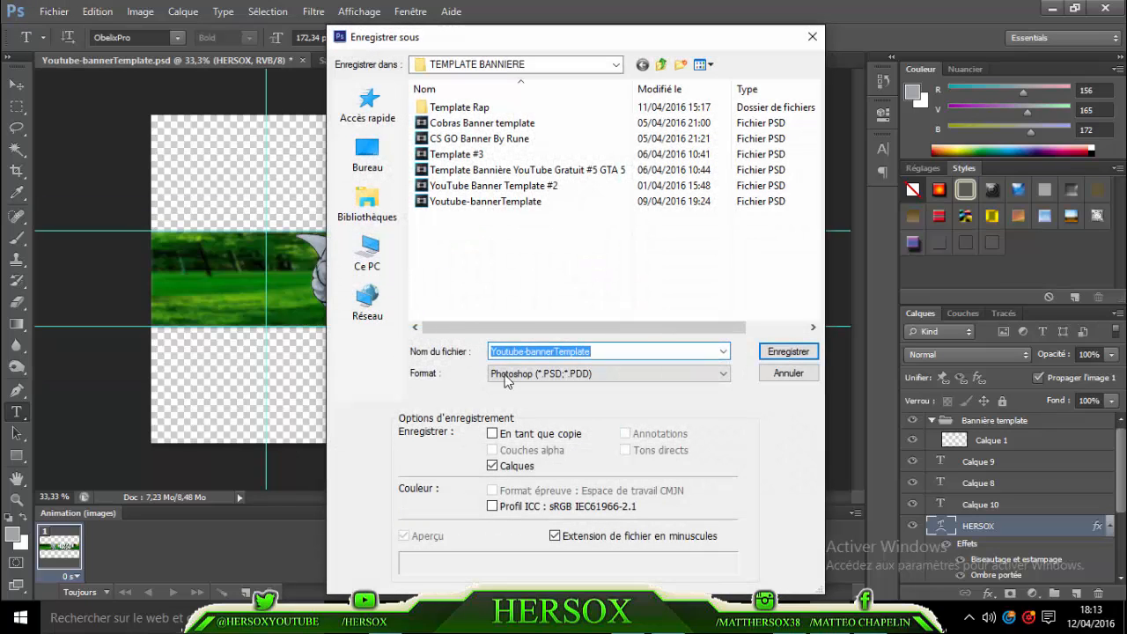
left_click(520, 377)
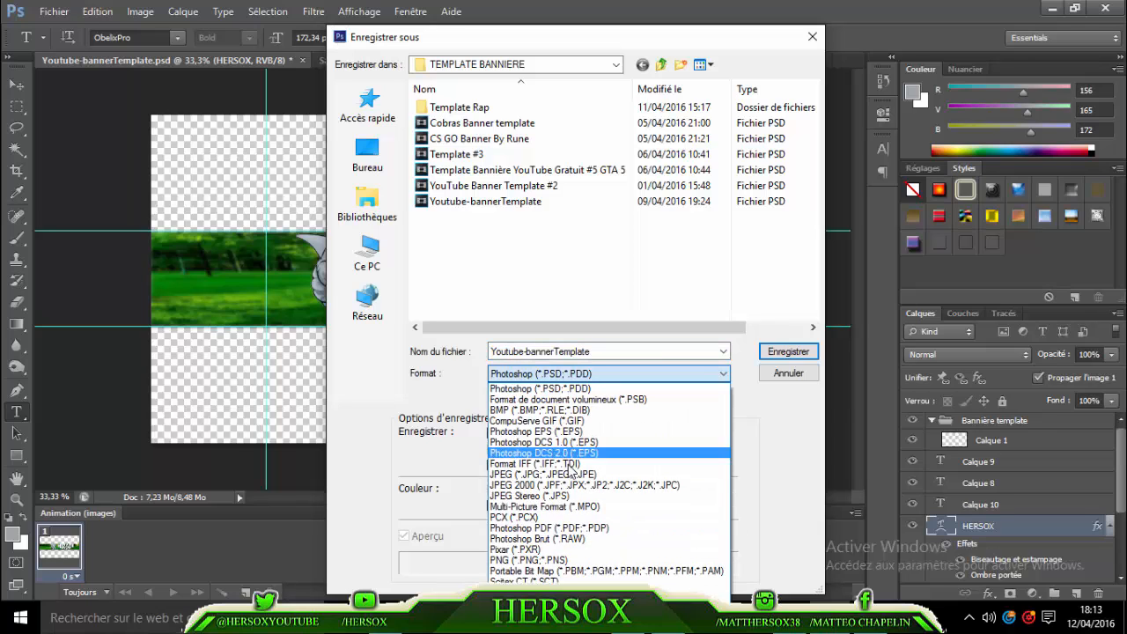
left_click(582, 480)
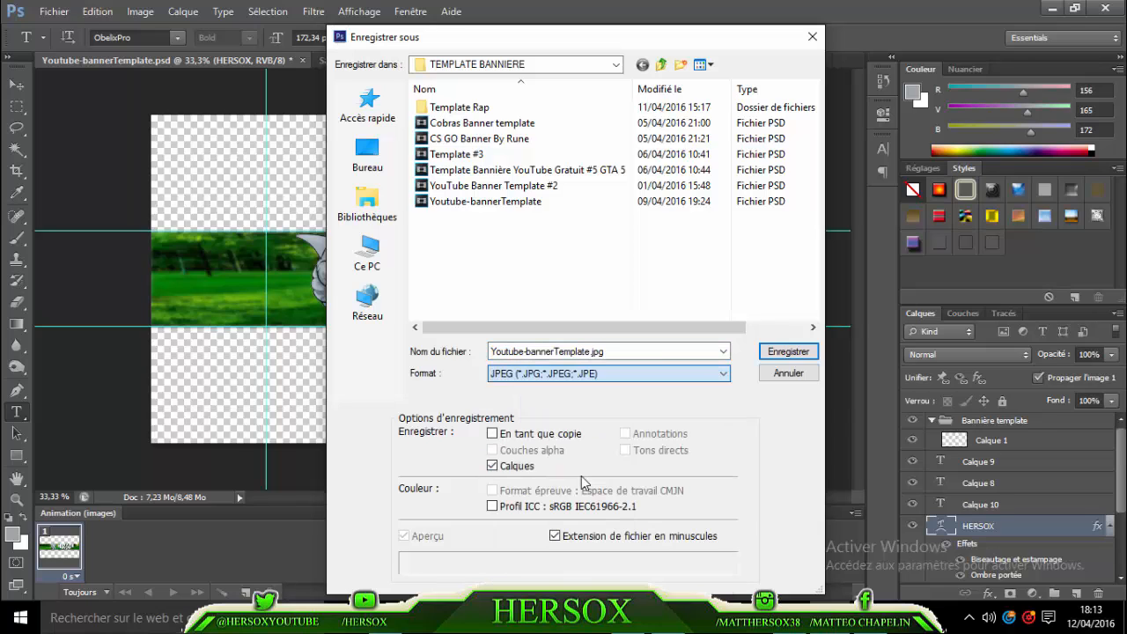
double_click(620, 350)
key("BackSpace")
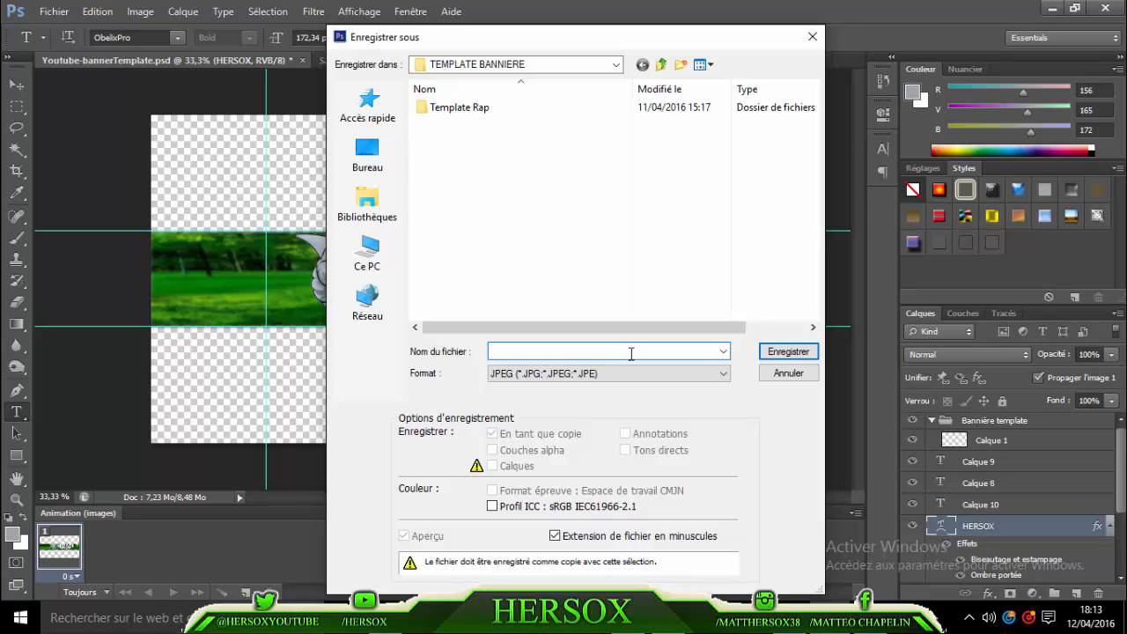
left_click(788, 373)
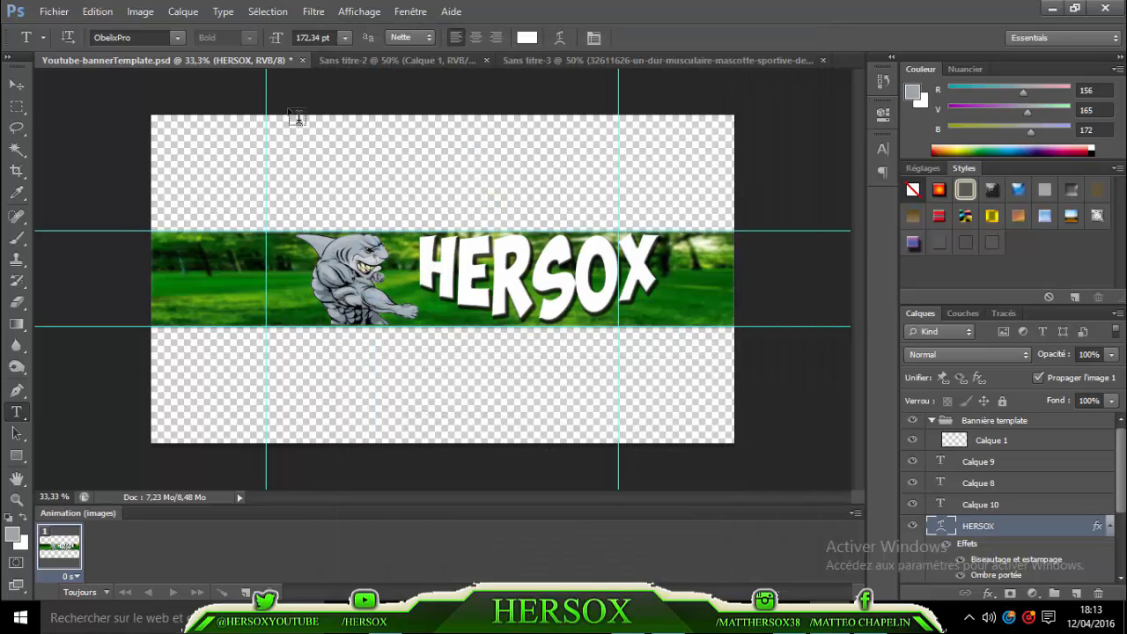
- Create a new 800 × 800 px RGB document at 72 pixels/inch with a white background
left_click(56, 10)
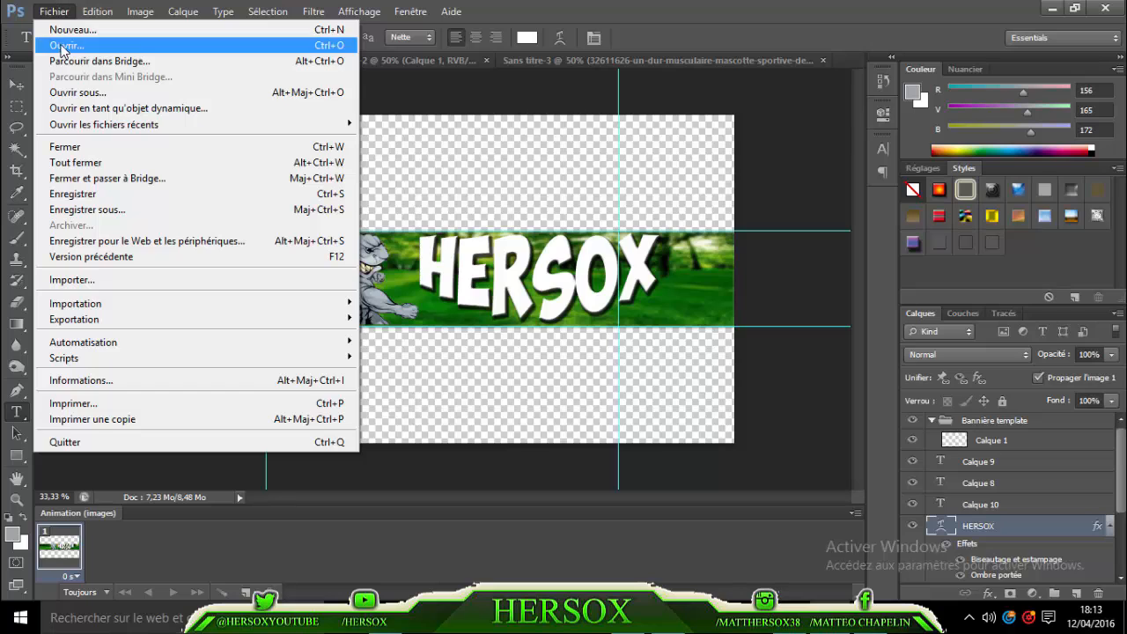
left_click(75, 33)
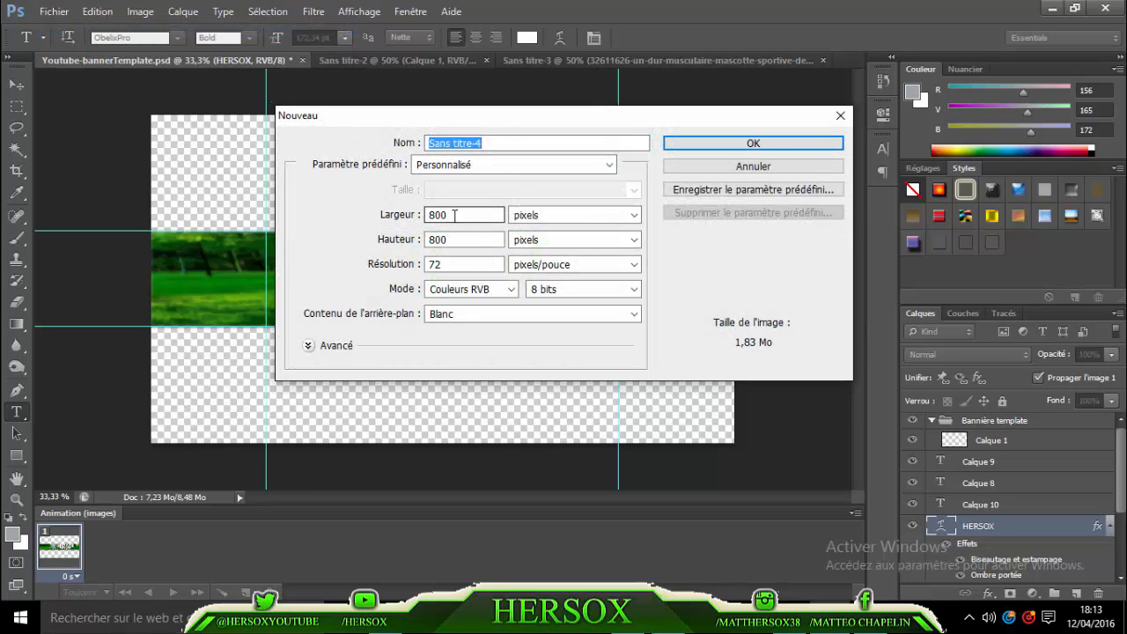
left_click(466, 239)
left_click_drag(465, 239, 434, 239)
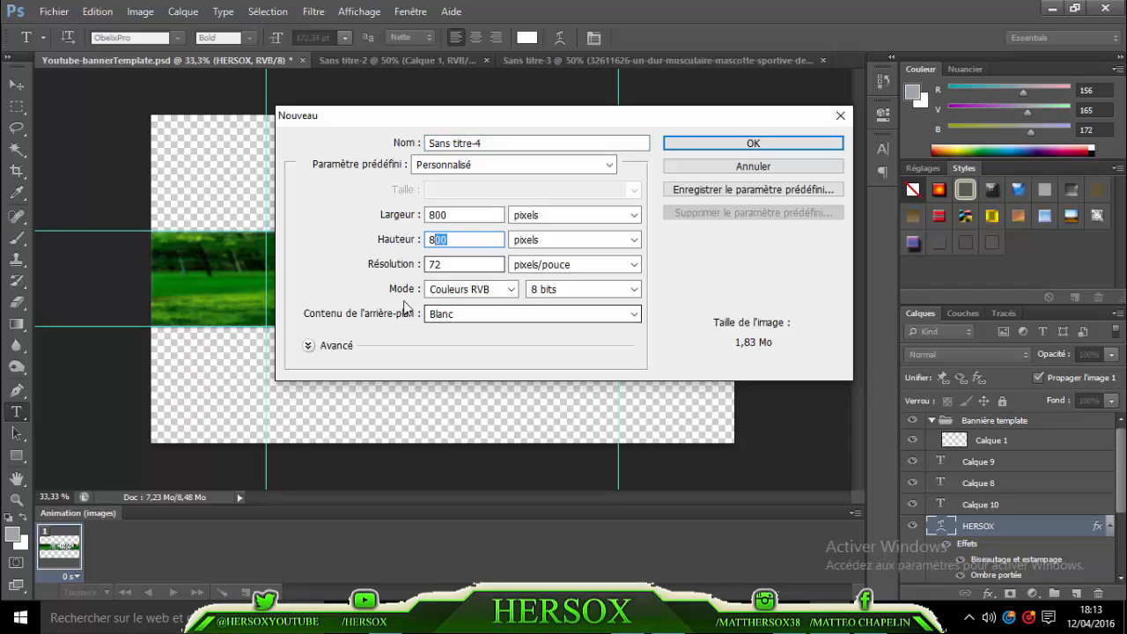
left_click(475, 315)
left_click(475, 316)
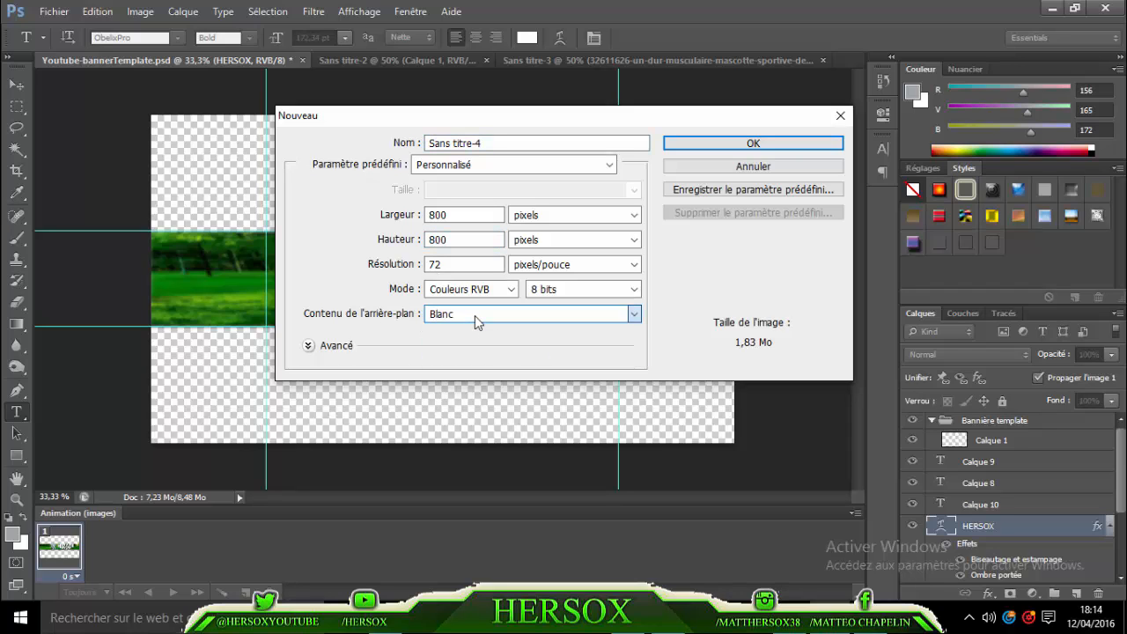
left_click(755, 144)
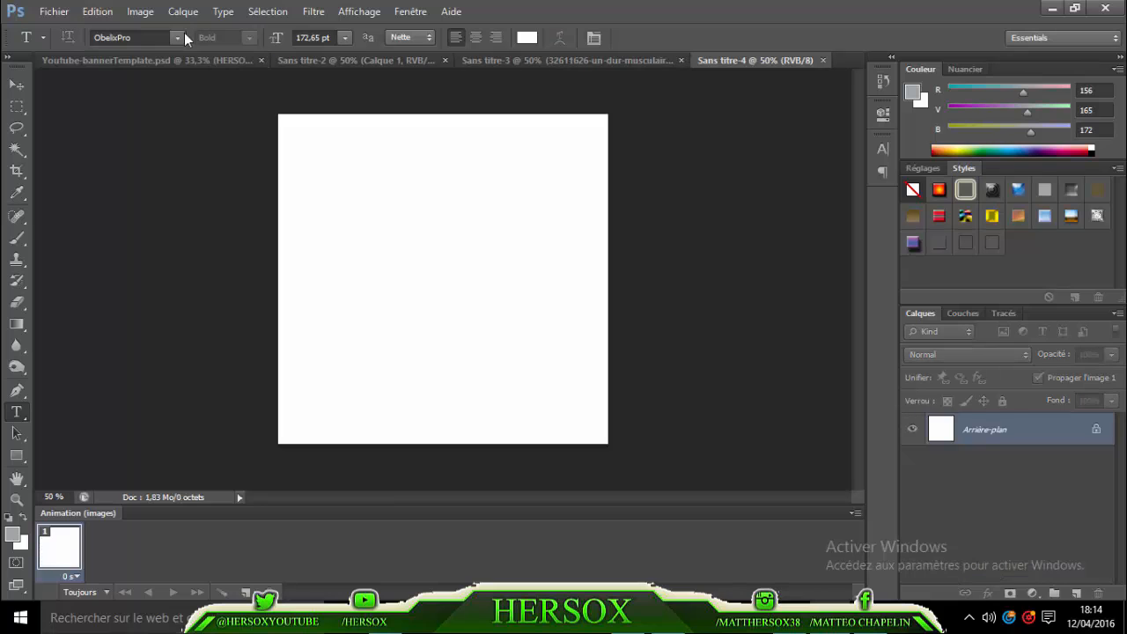
- Place the nature-wallpapers21 image from the Documents folder into the new square document
left_click(56, 9)
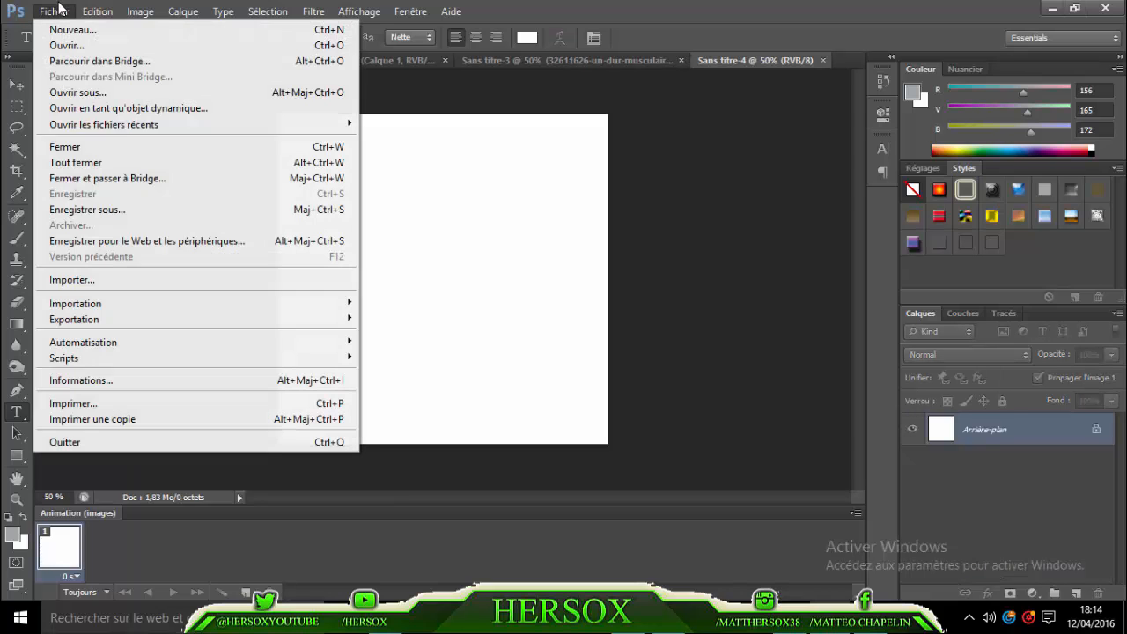
left_click(106, 283)
left_click_drag(819, 132, 831, 406)
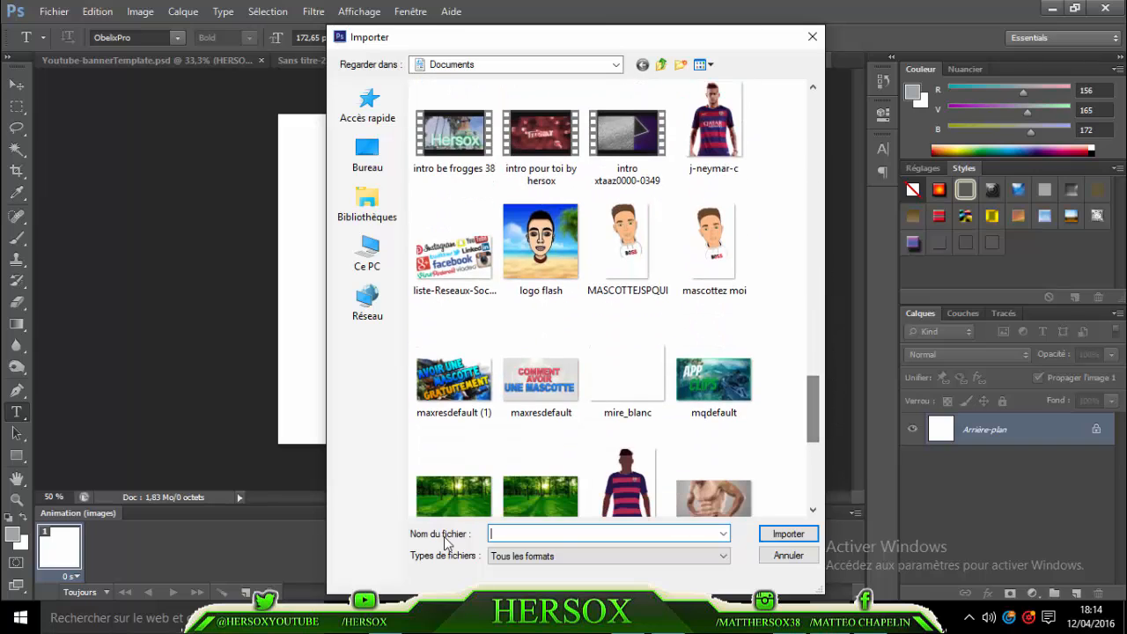
double_click(541, 493)
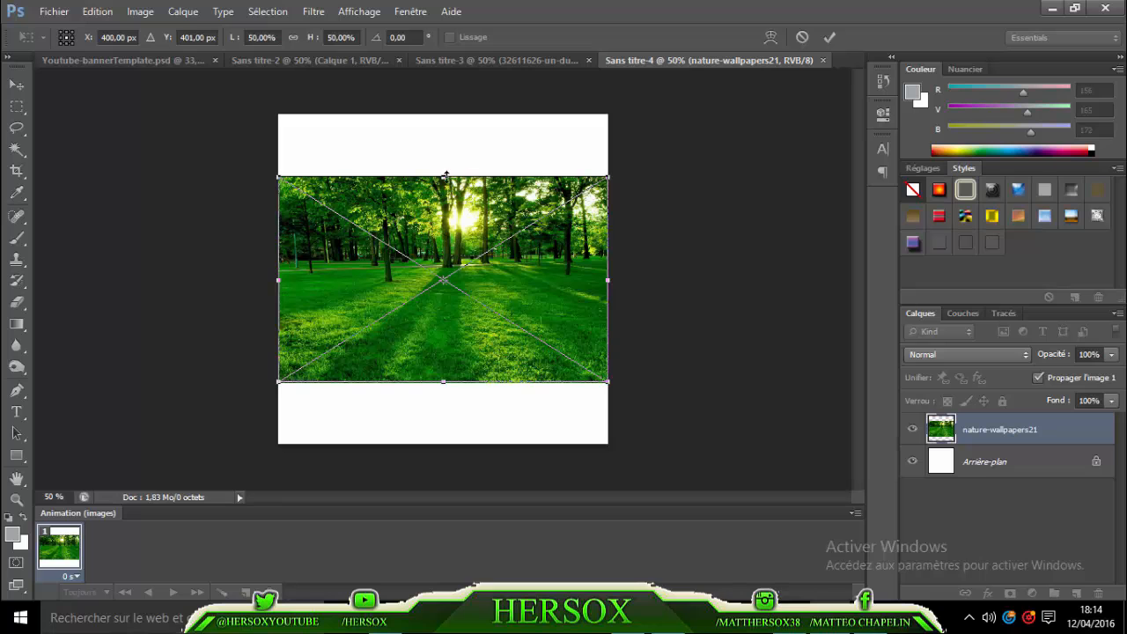
- Stretch the placed wallpaper past the canvas edges, to about 55% width, so it covers the whole square, and commit the placement
left_click_drag(444, 173, 444, 114)
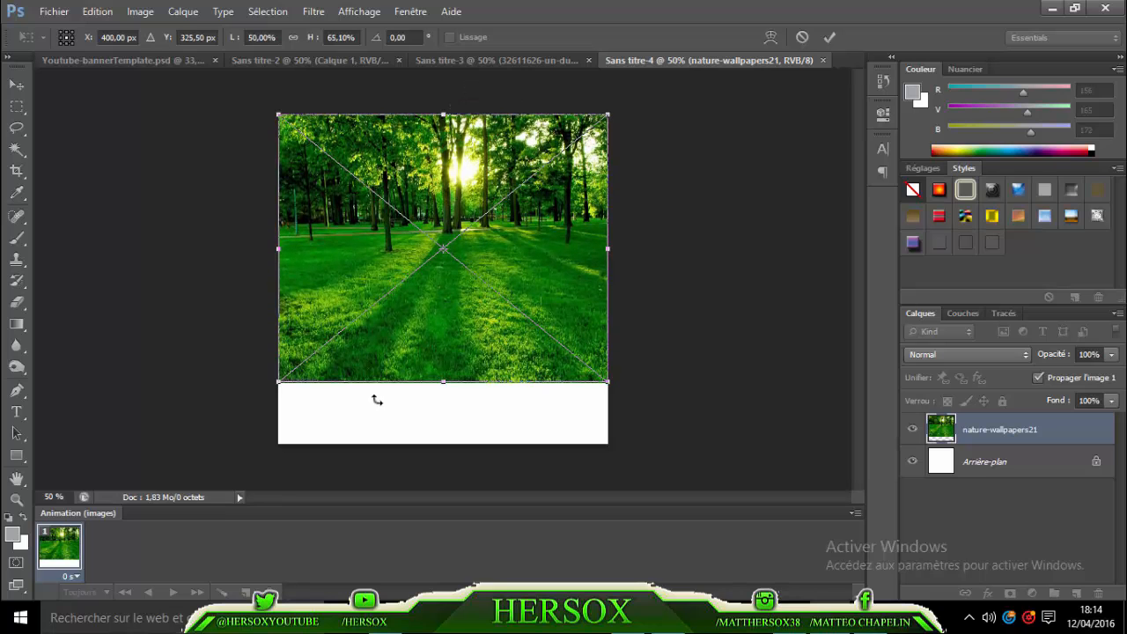
left_click_drag(443, 382, 443, 458)
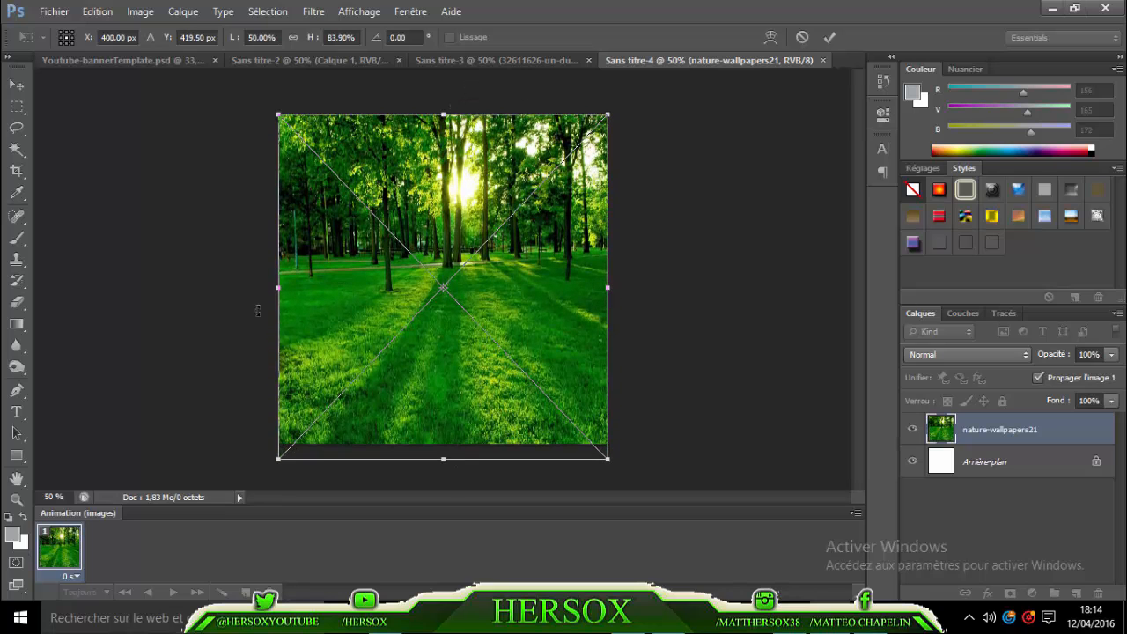
left_click_drag(280, 288, 258, 287)
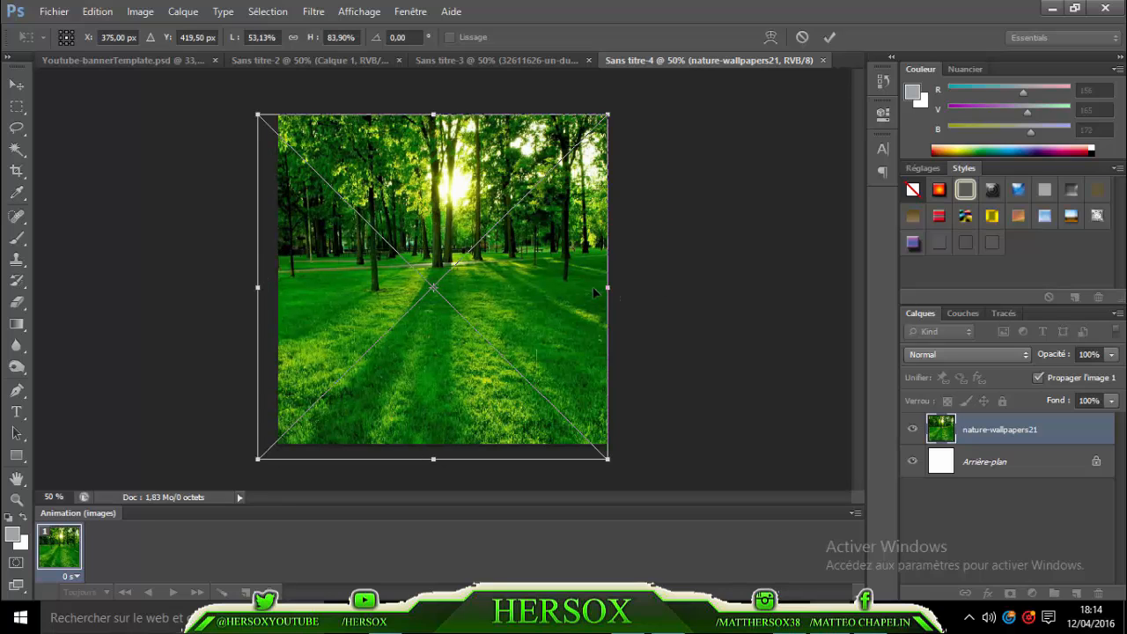
left_click_drag(610, 287, 622, 286)
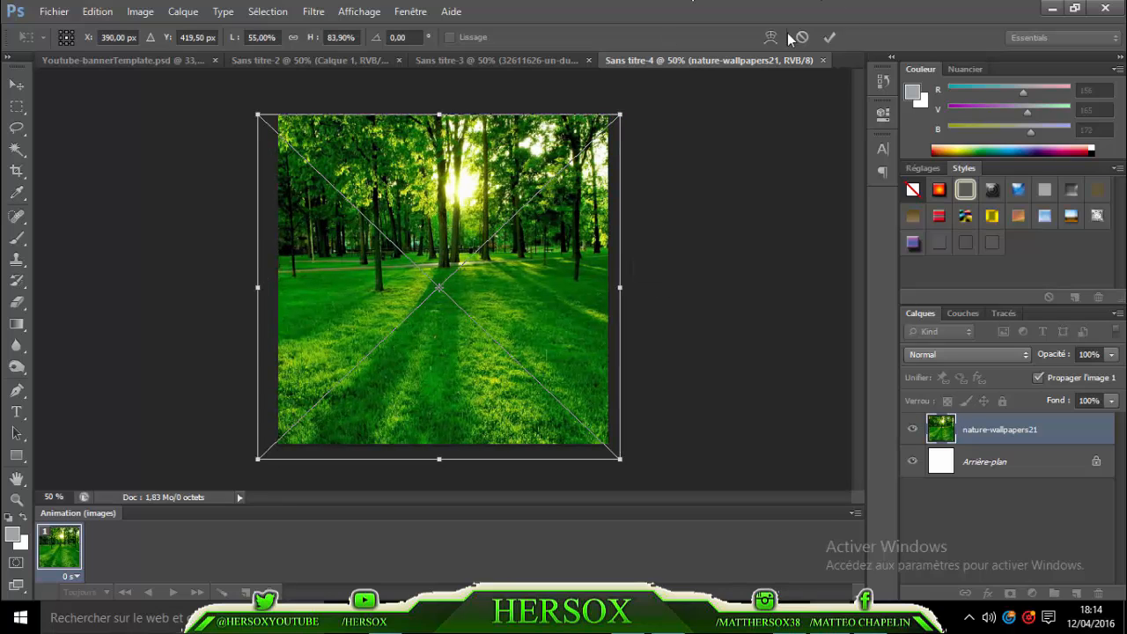
left_click_drag(443, 115, 445, 107)
left_click(825, 34)
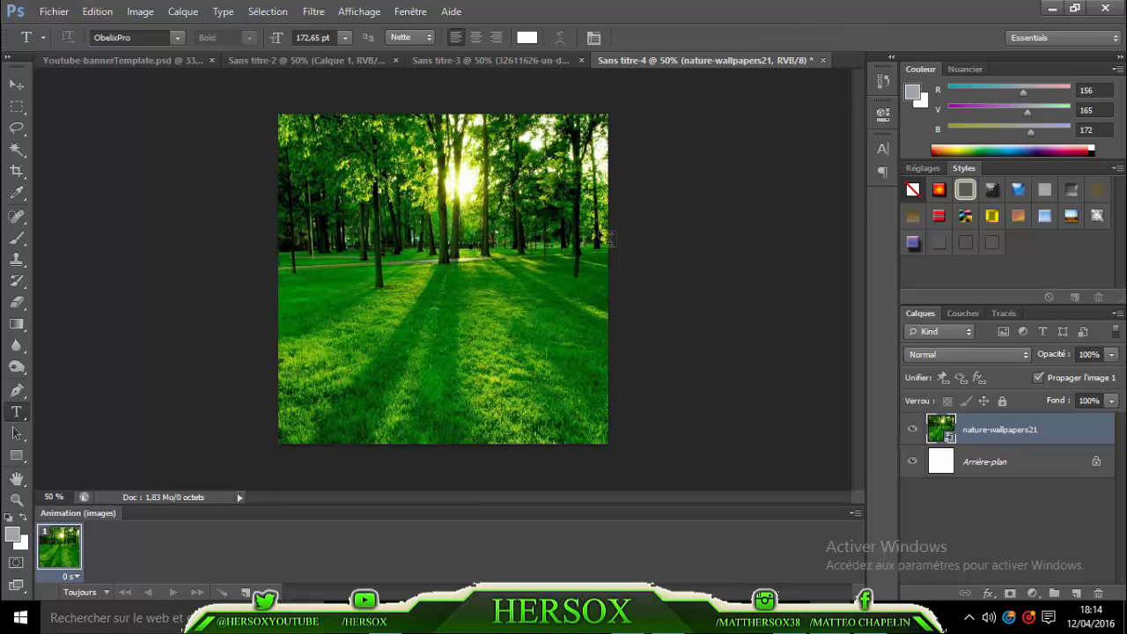
- Rasterize the nature-wallpapers21 layer and apply a Gaussian blur to it
right_click(993, 436)
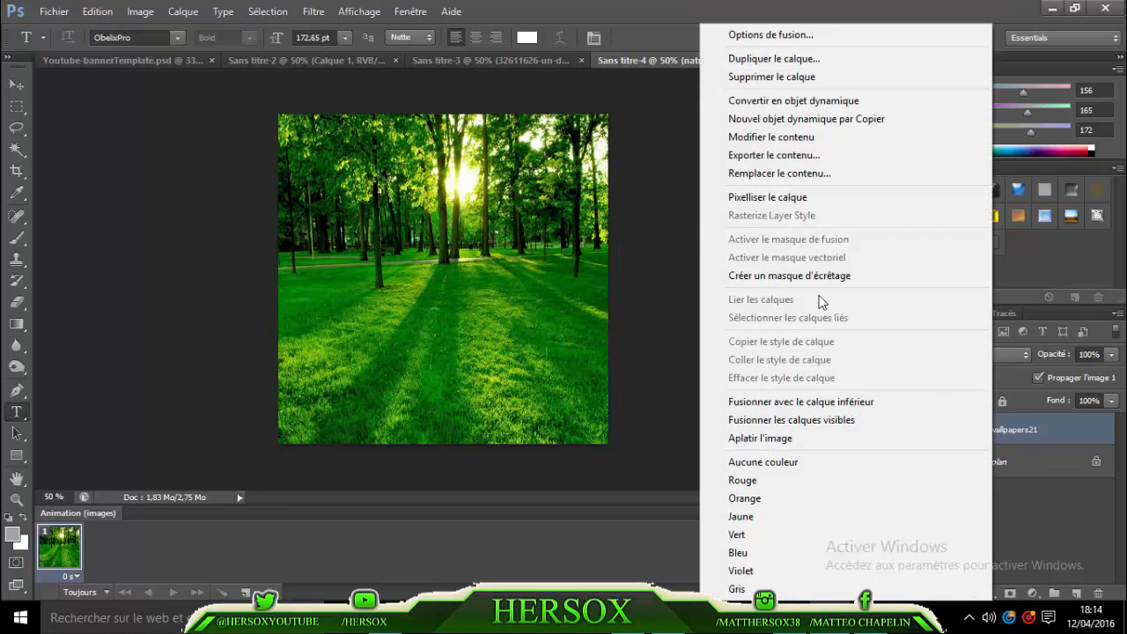
left_click(753, 198)
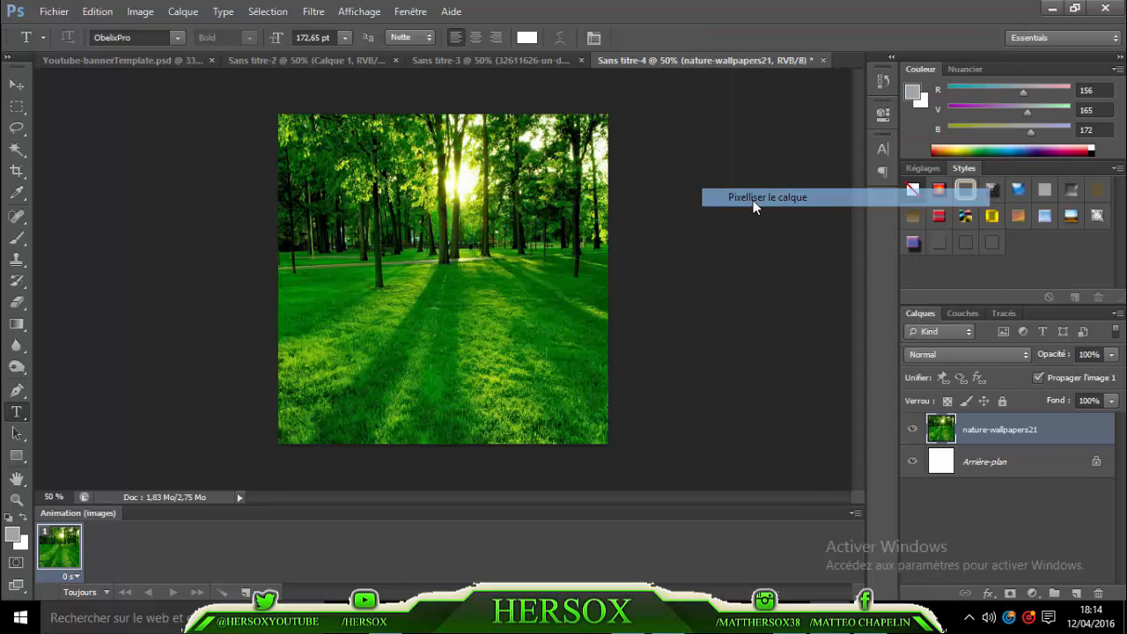
left_click(314, 12)
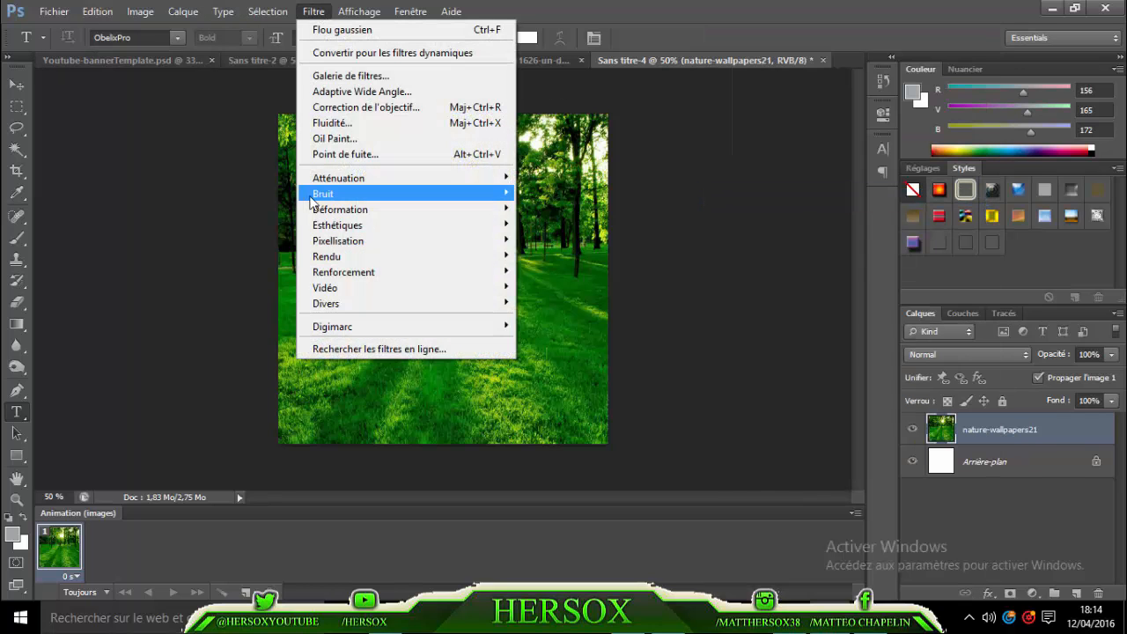
mouse_move(324, 180)
left_click(564, 309)
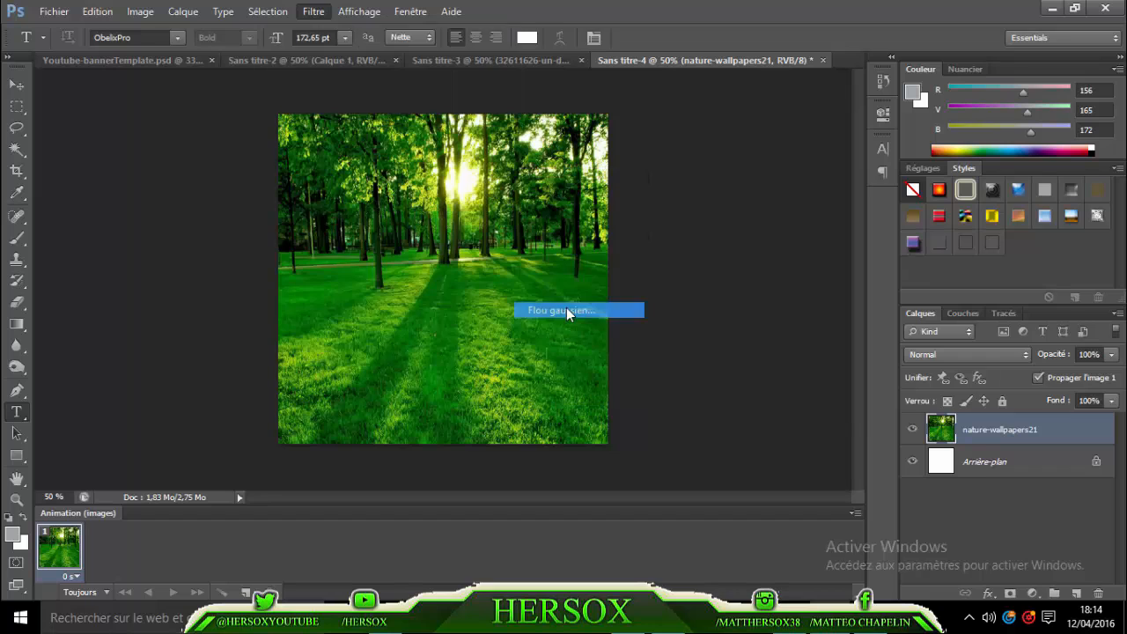
left_click(872, 179)
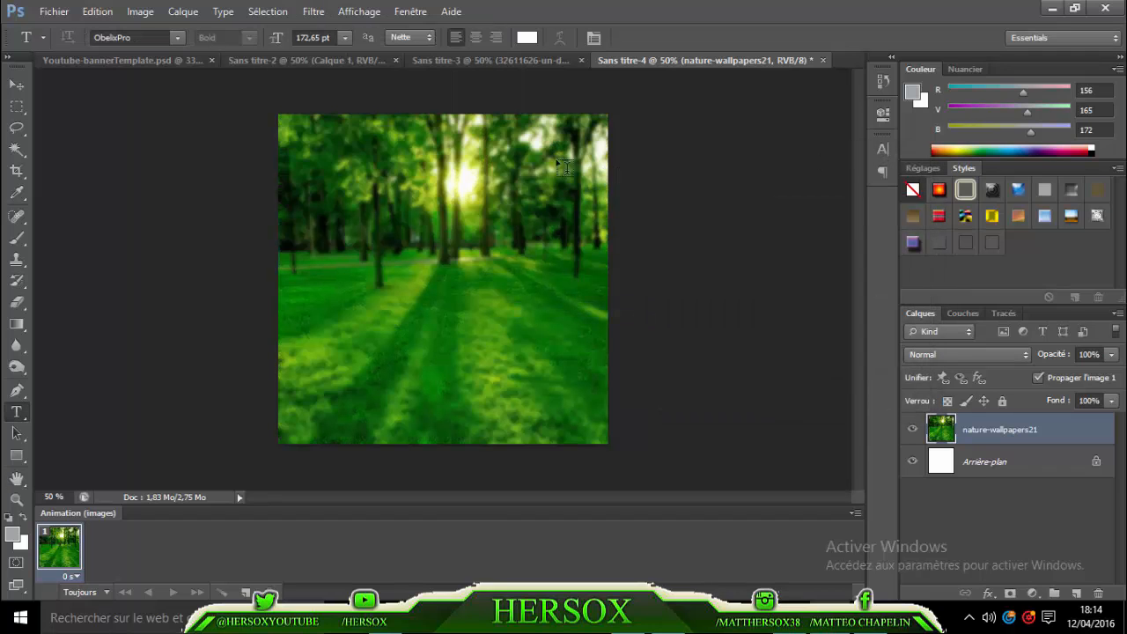
- Place the "requin png tuto" shark image over the blurred wallpaper, filling the square canvas, and commit it
left_click(44, 10)
left_click(155, 277)
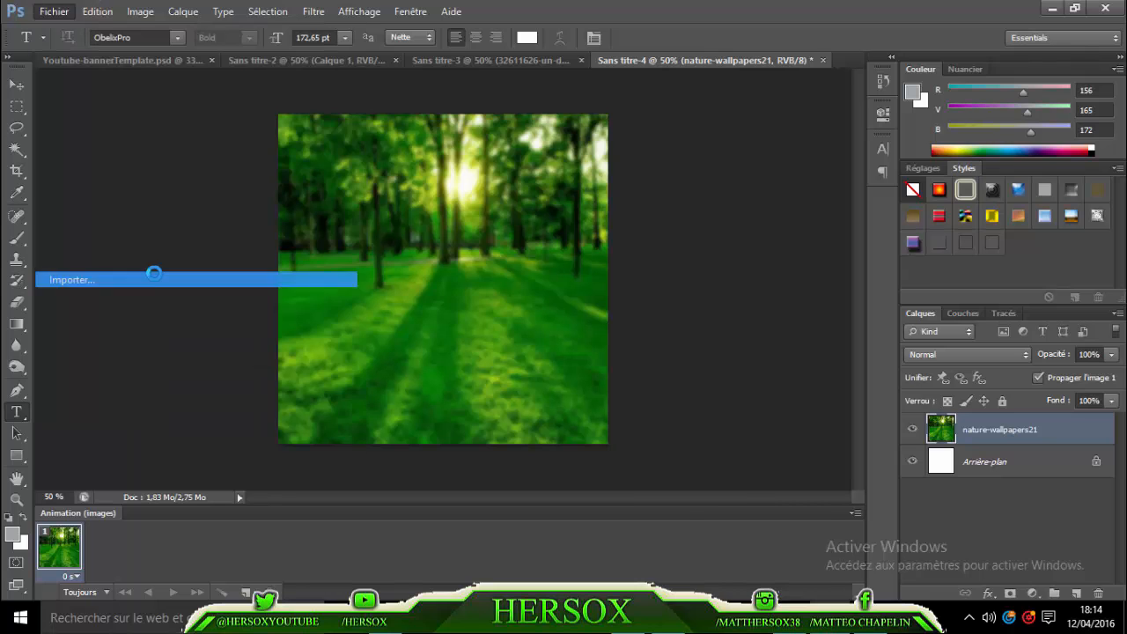
left_click_drag(818, 124, 819, 454)
double_click(566, 344)
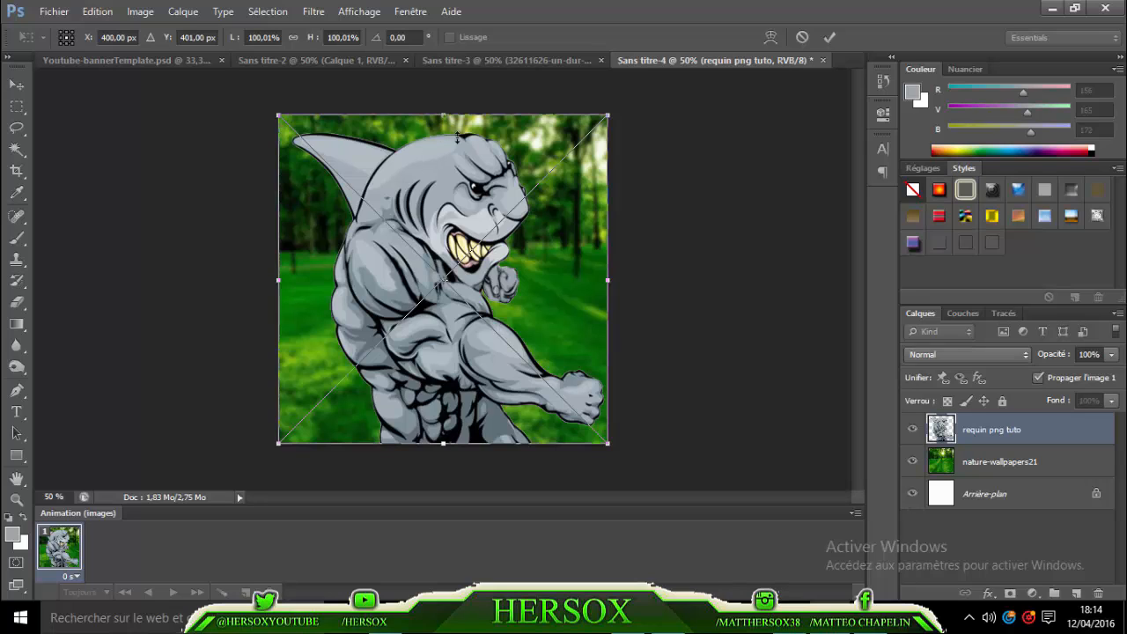
left_click_drag(459, 198, 462, 191)
left_click(825, 41)
- Add the white ObelixPro text "HERSOX" at 110,65 pt across the shark's lower body and commit it
key("t")
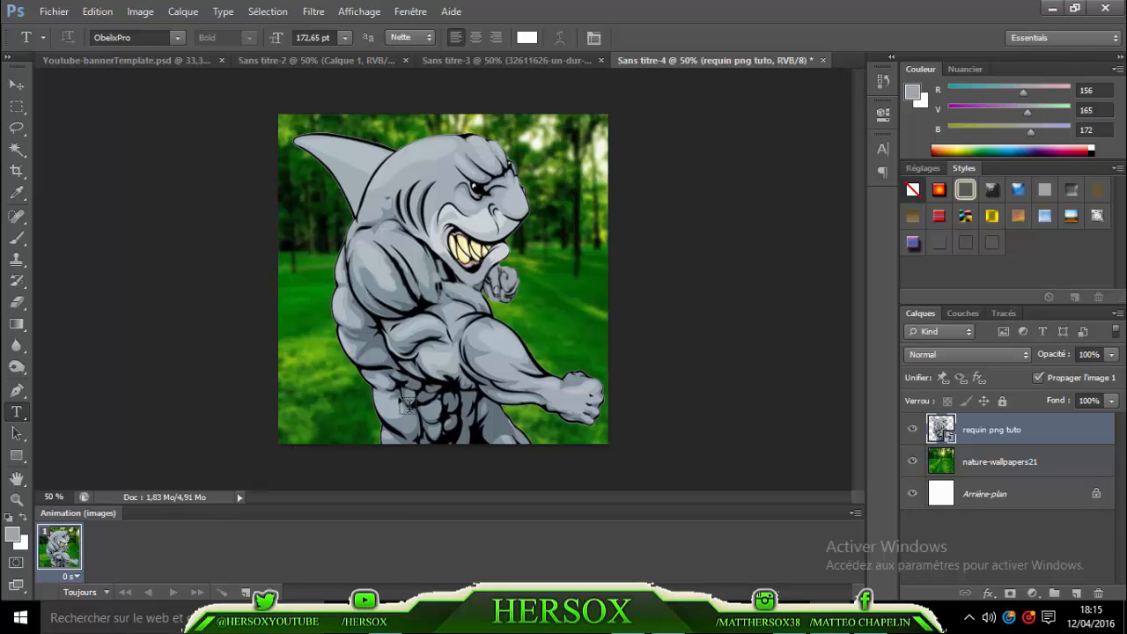
left_click(351, 419)
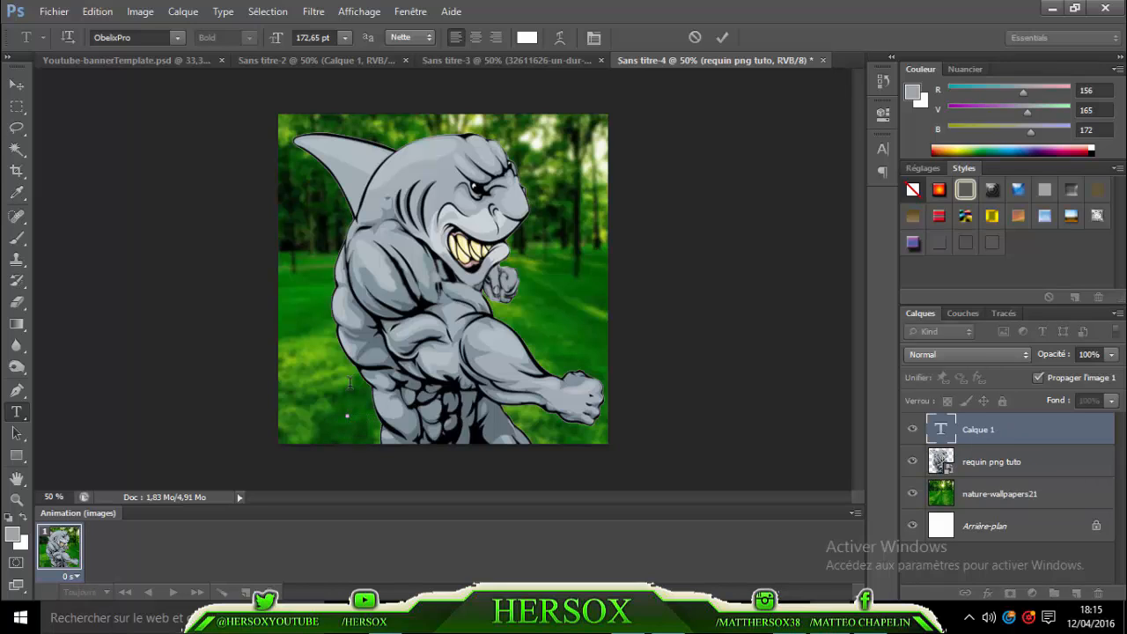
left_click(305, 36)
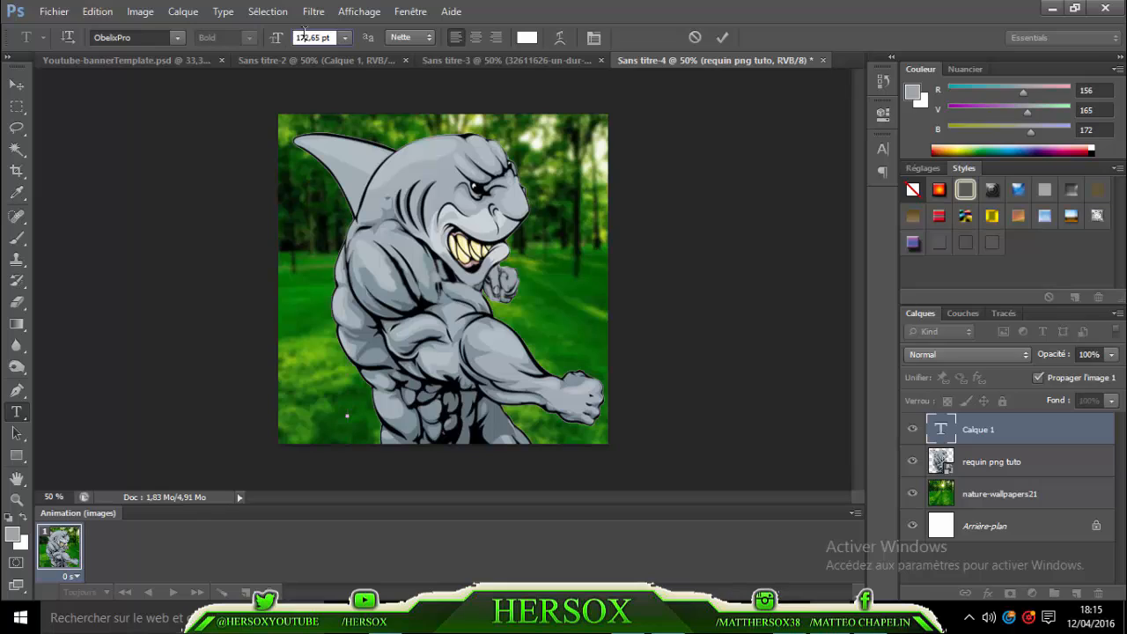
key("BackSpace")
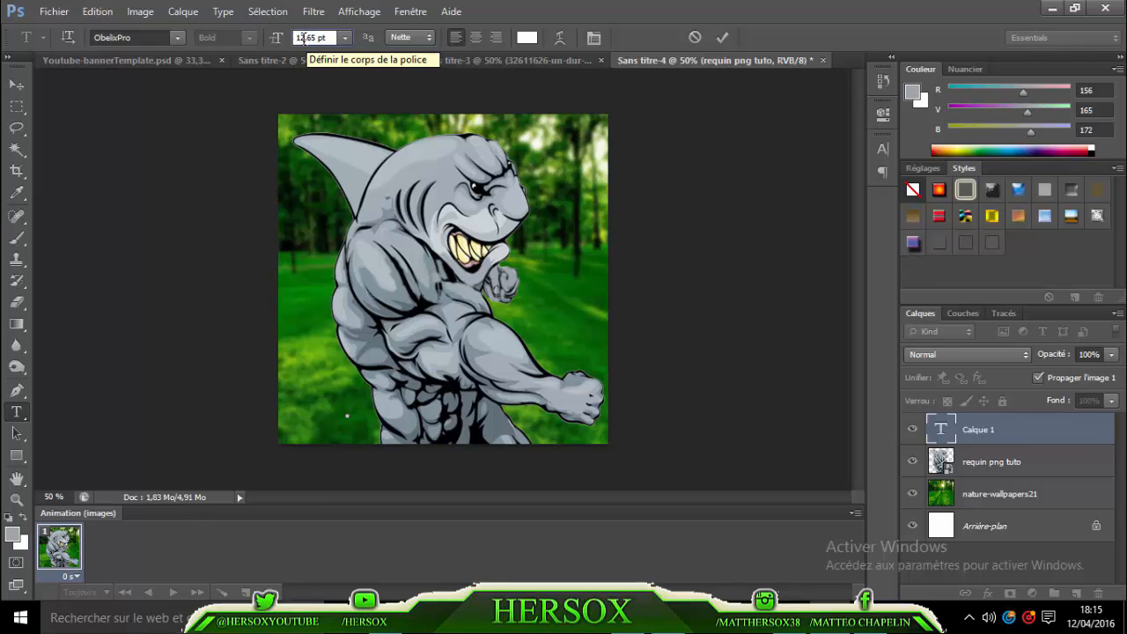
left_click(304, 38)
key("BackSpace")
type("10")
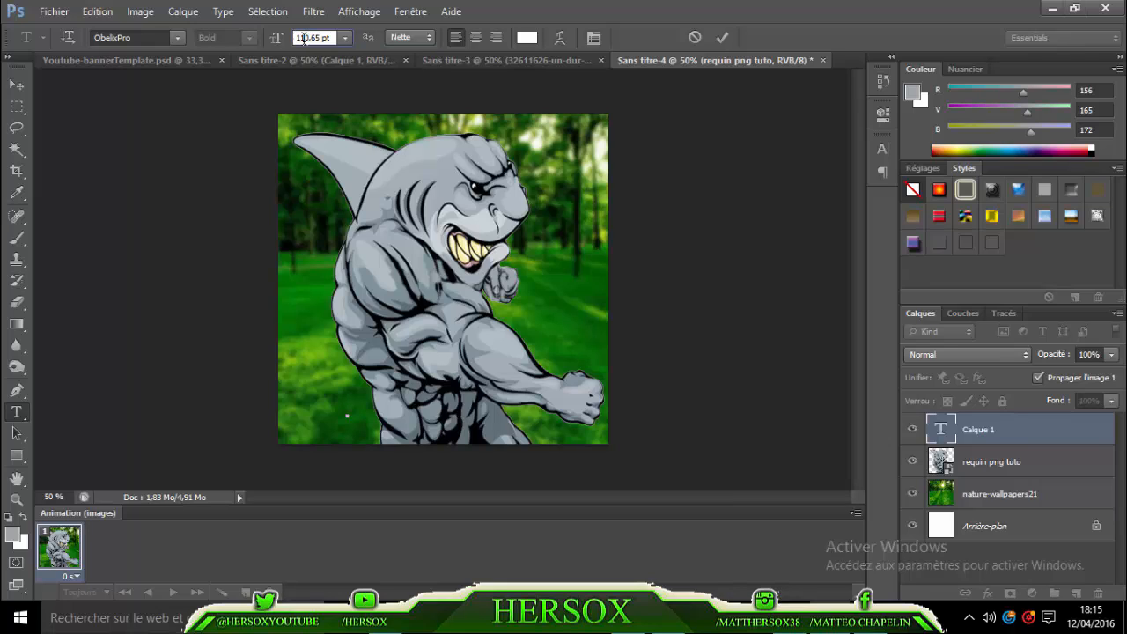
key("Return")
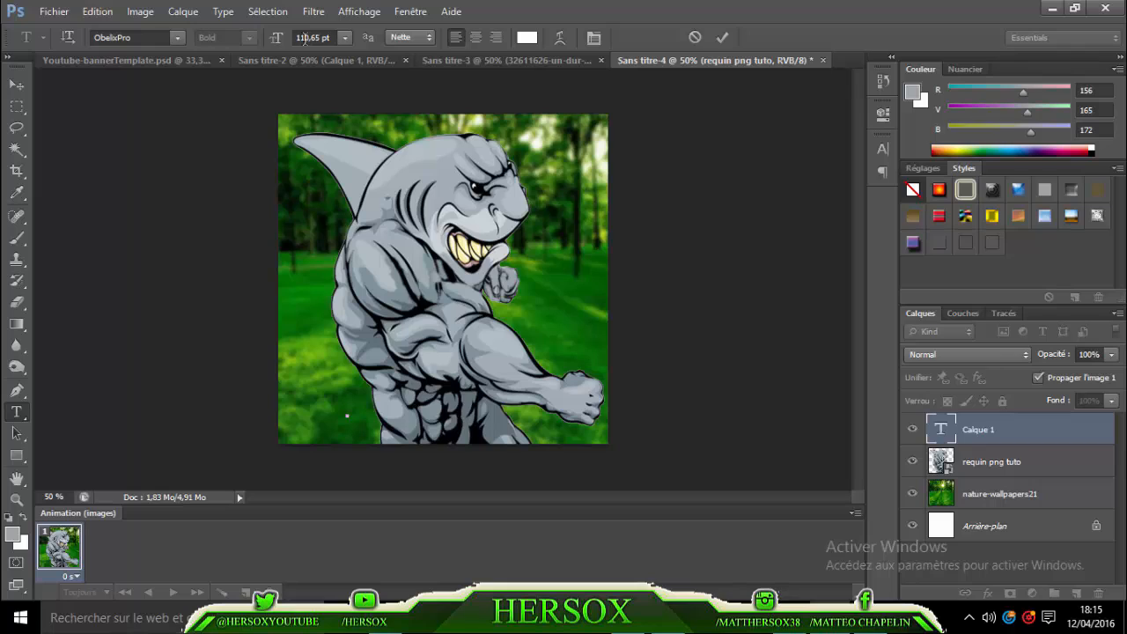
type("HERSOX")
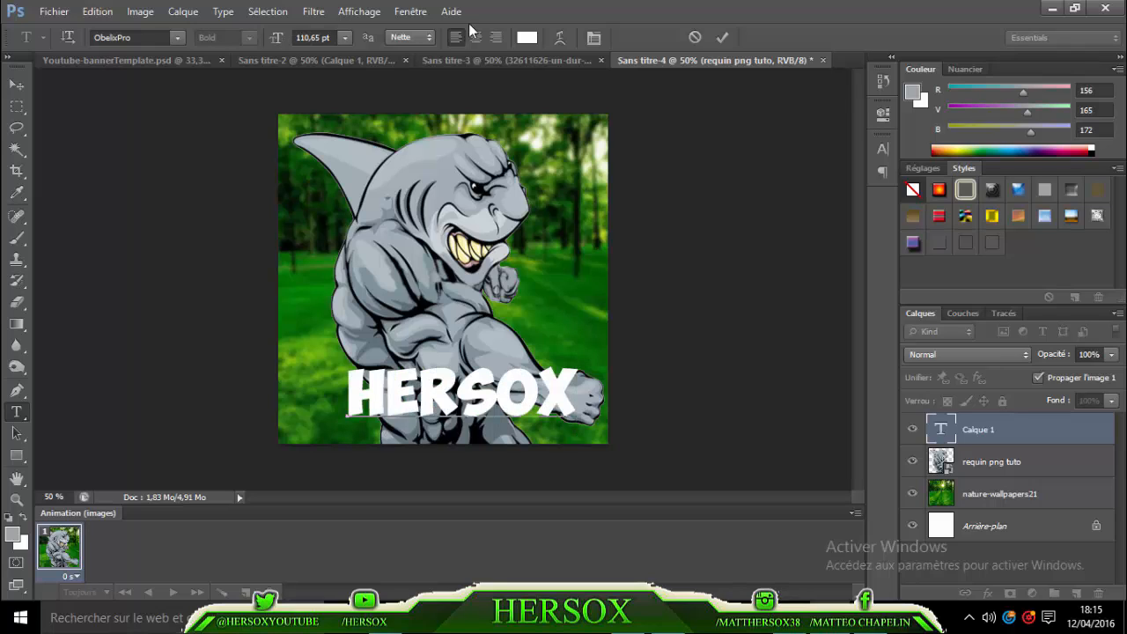
left_click(721, 38)
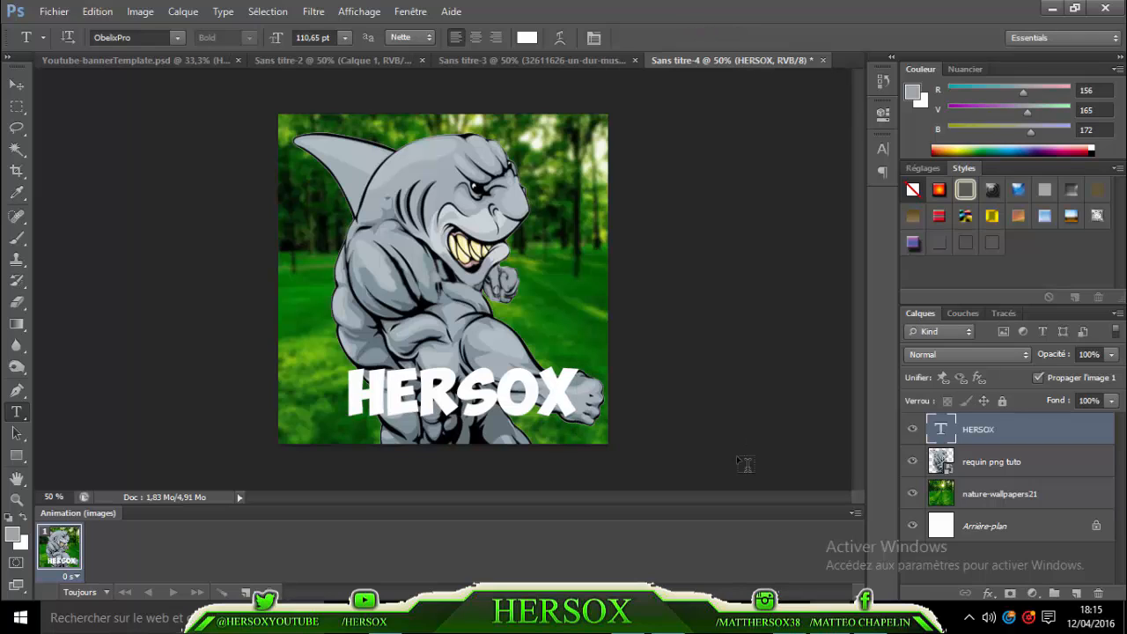
- Enable the Biseautage et estampage effect with its Contour option in the HERSOX text layer's style
double_click(952, 429)
double_click(1022, 429)
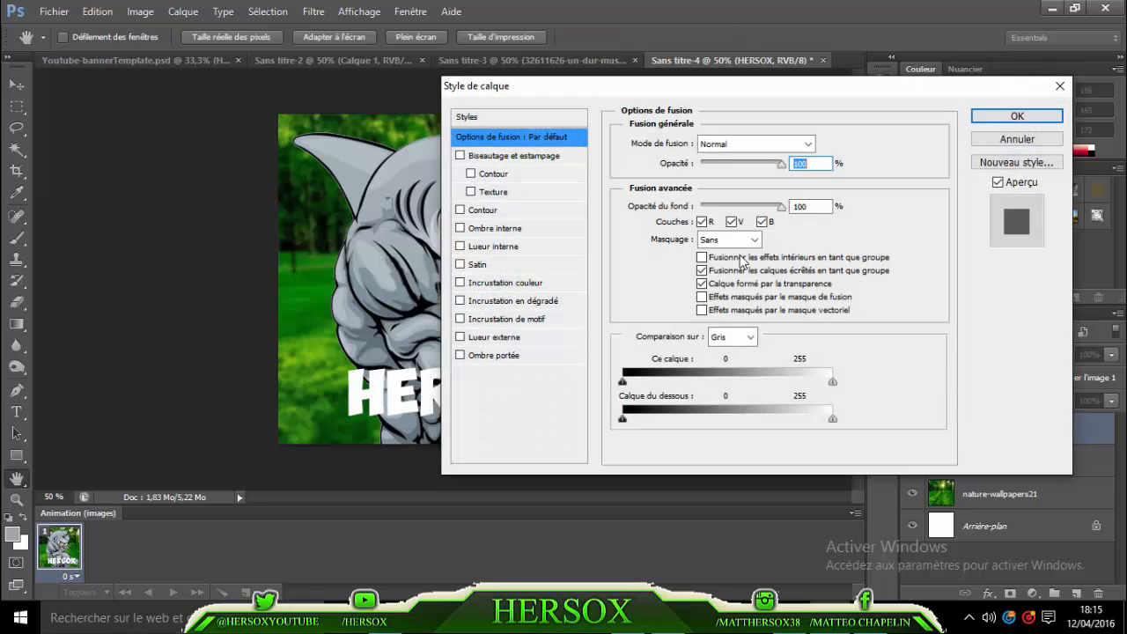
left_click(472, 173)
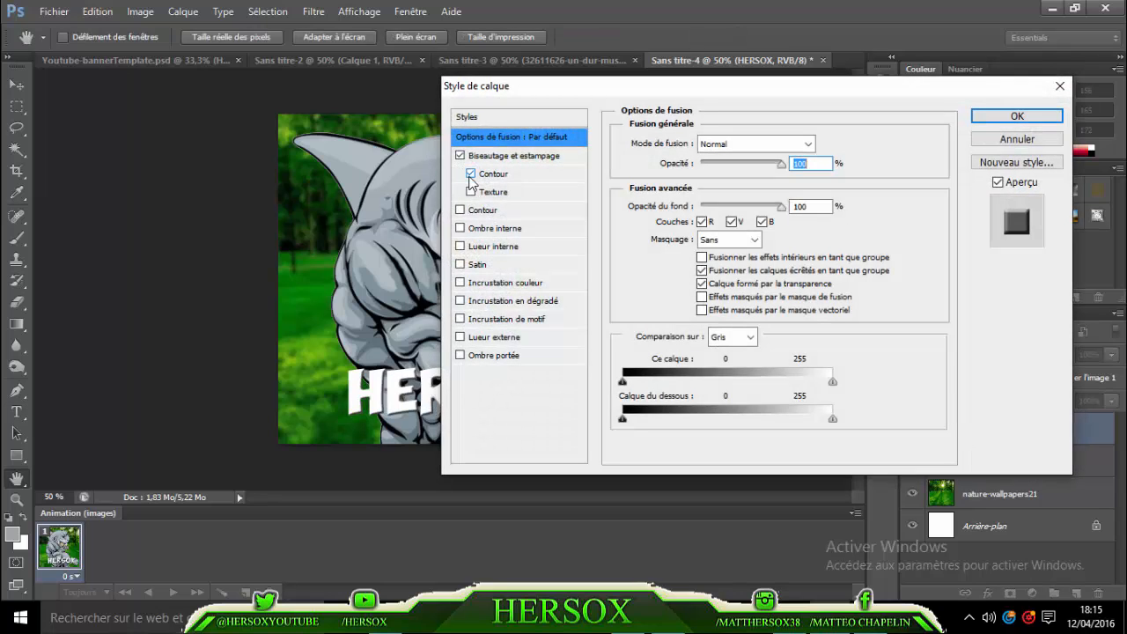
- Add a drop shadow to the HERSOX text with distance 9 px, spread 36% and size 5 px, and apply the layer style
left_click(491, 360)
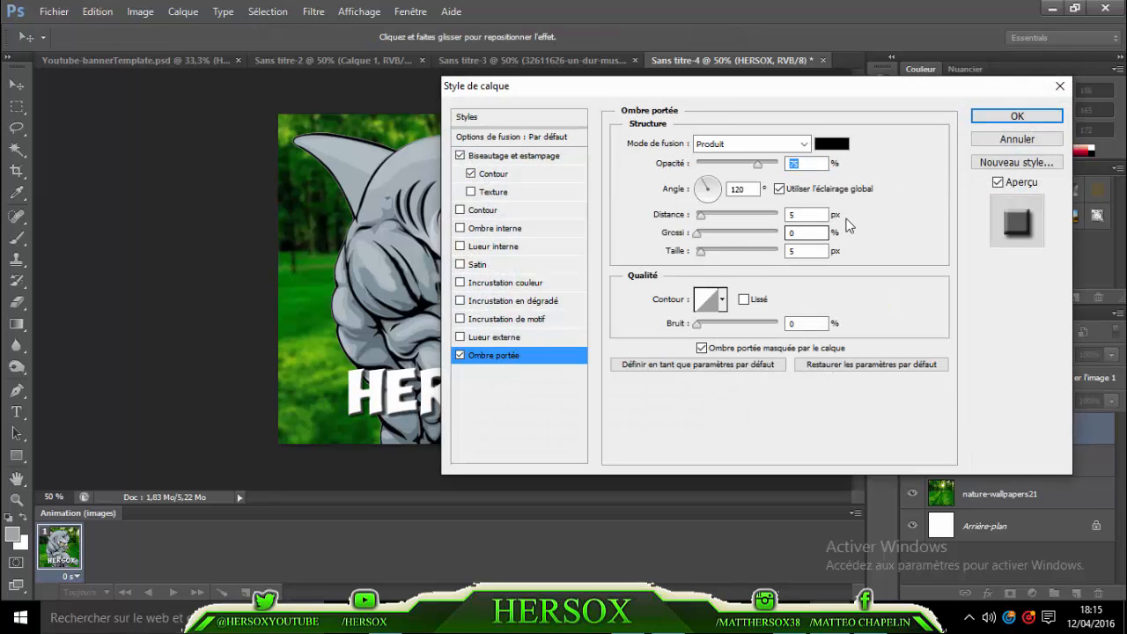
left_click(804, 216)
key("BackSpace")
type("9")
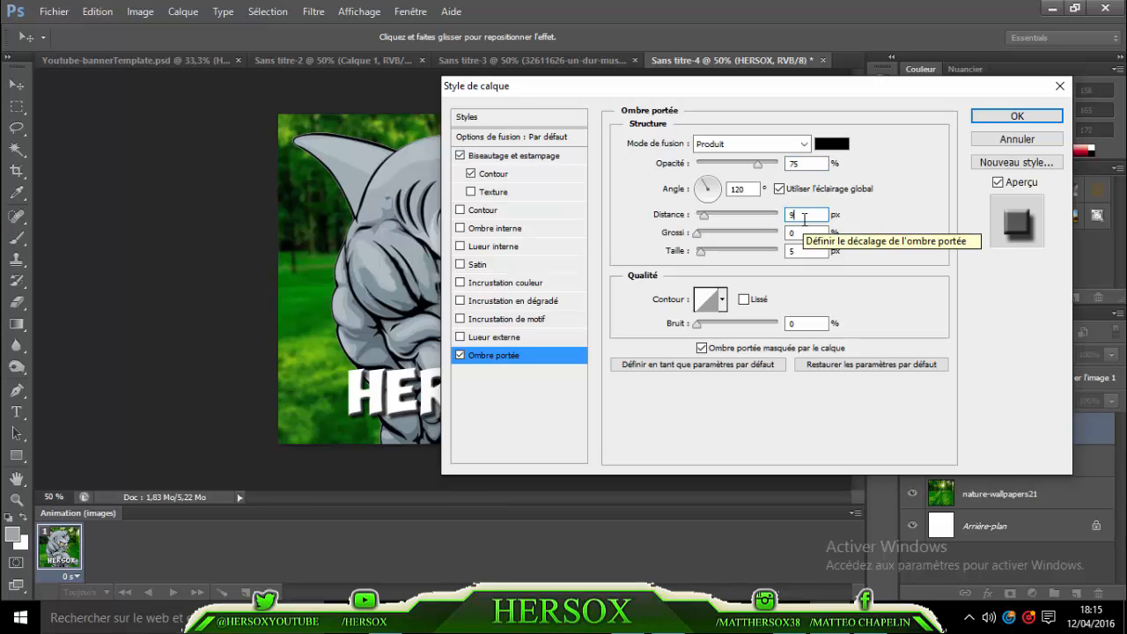
left_click(804, 232)
key("BackSpace")
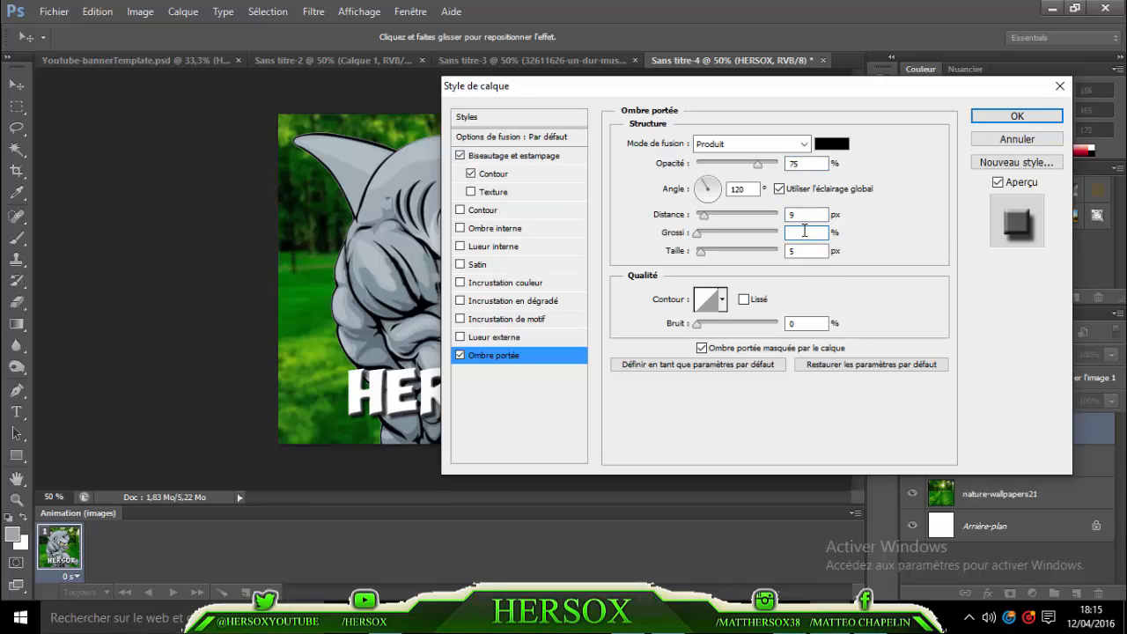
type("36")
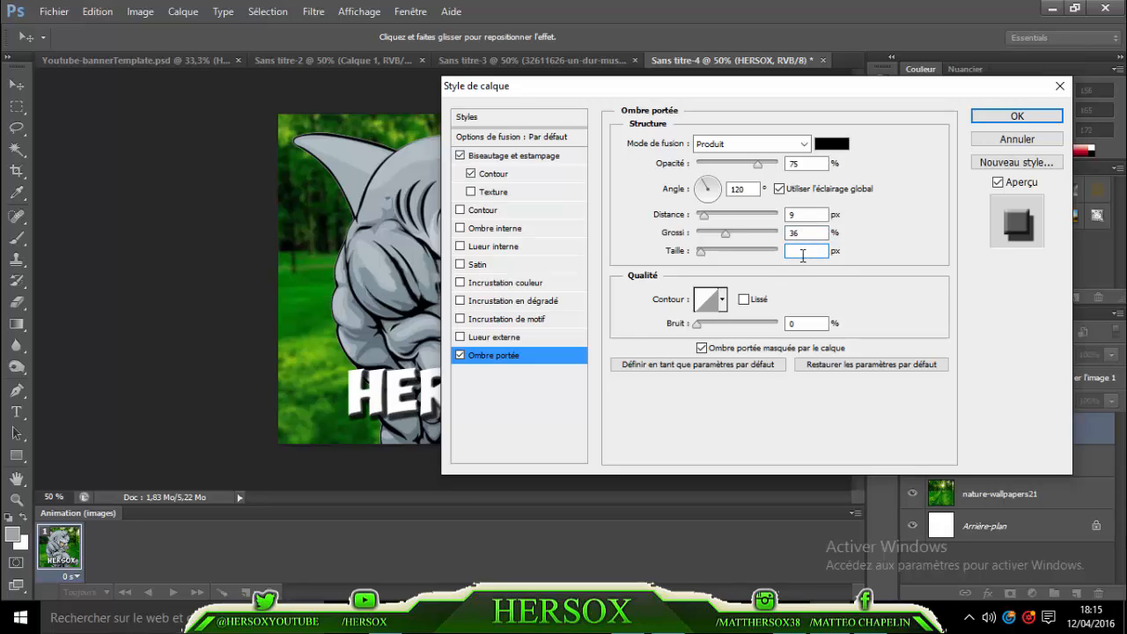
type("5")
left_click(1008, 117)
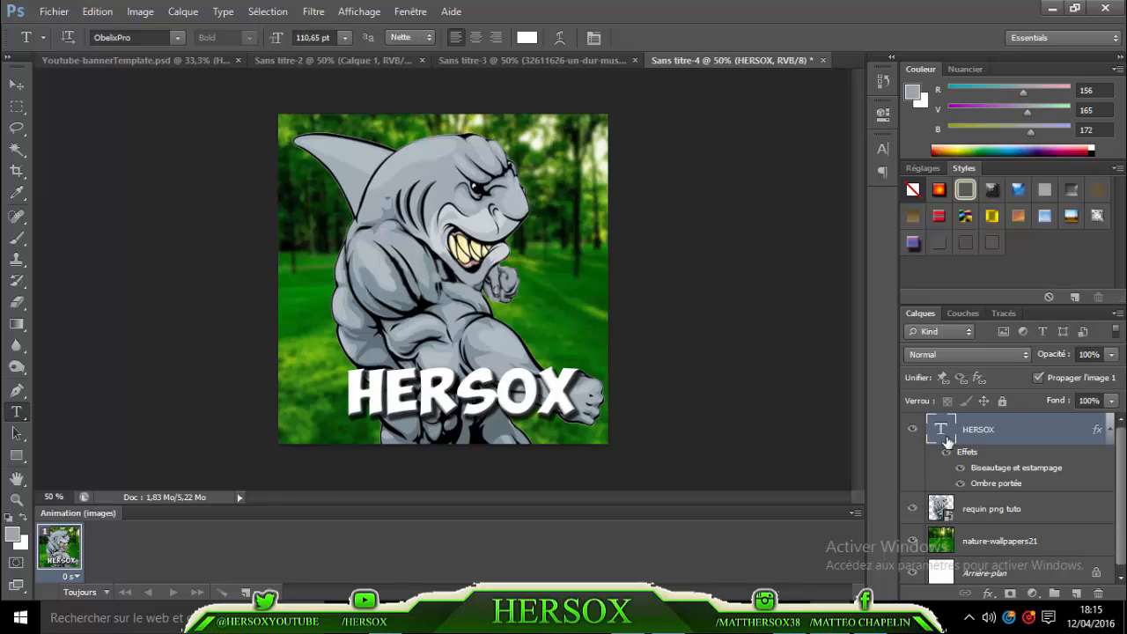
- Warp the HERSOX text with the Arc inférieur style and commit the text edit
double_click(943, 432)
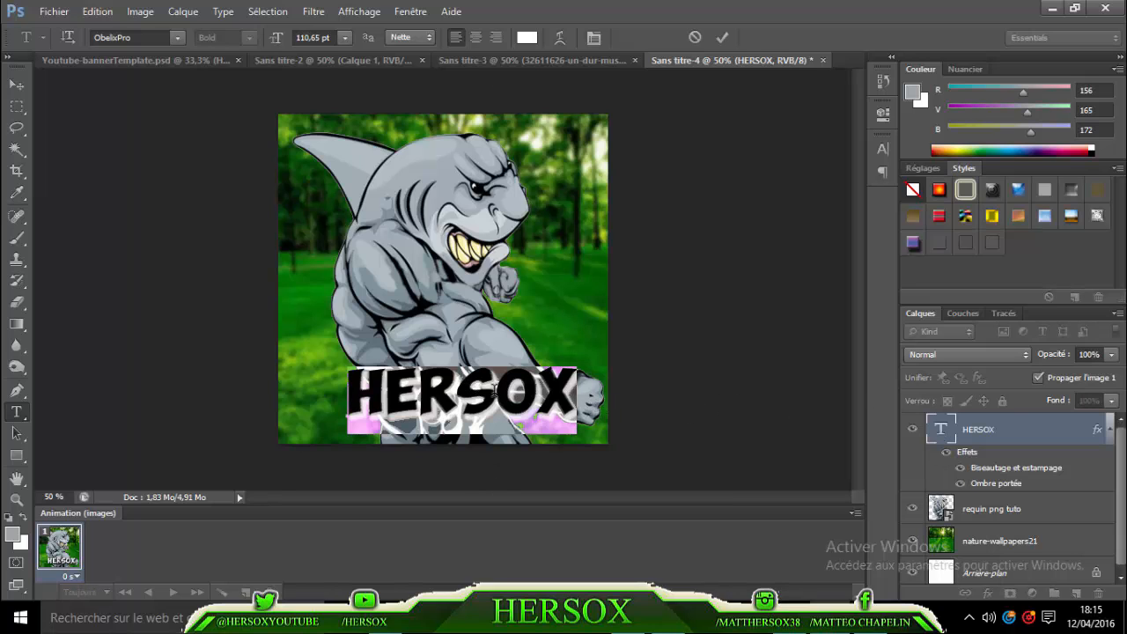
right_click(496, 392)
left_click(520, 380)
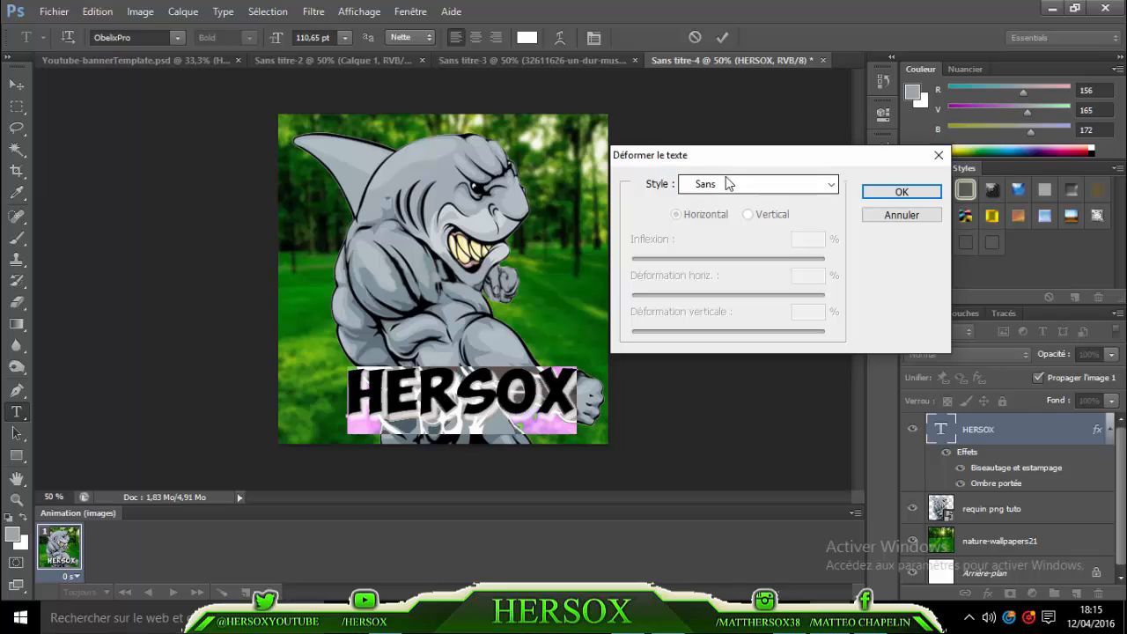
left_click(727, 183)
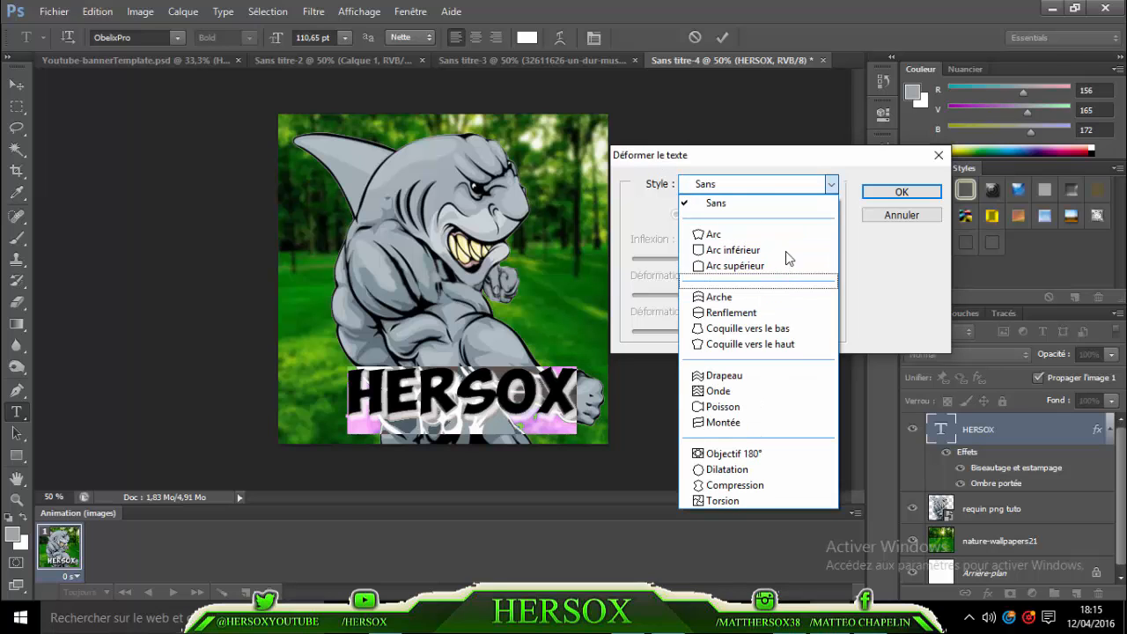
left_click(797, 266)
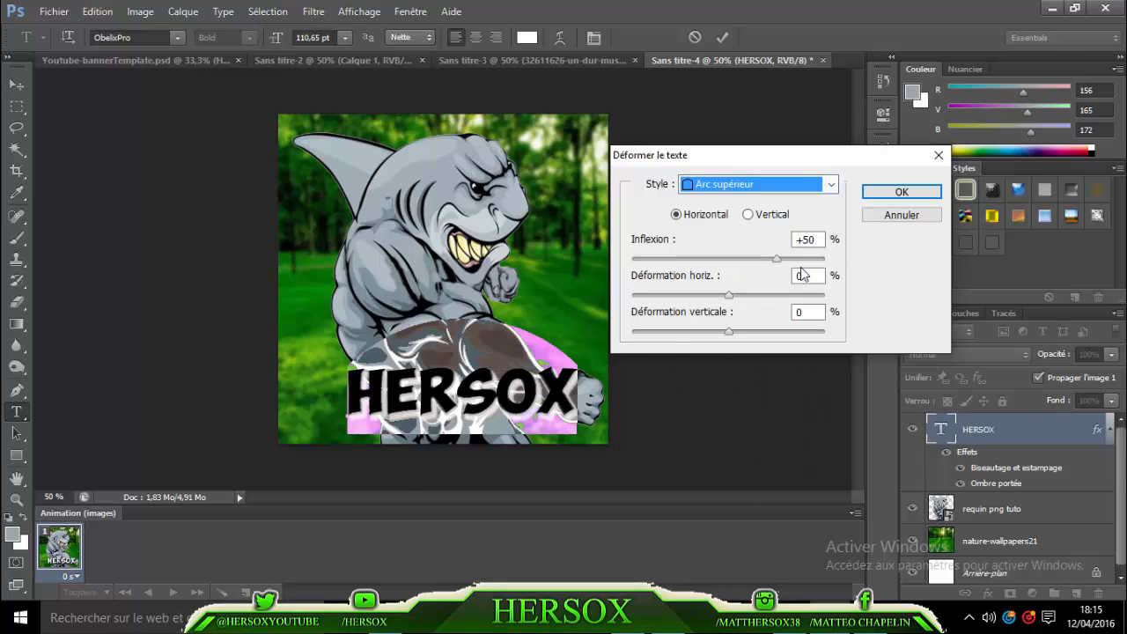
left_click(761, 187)
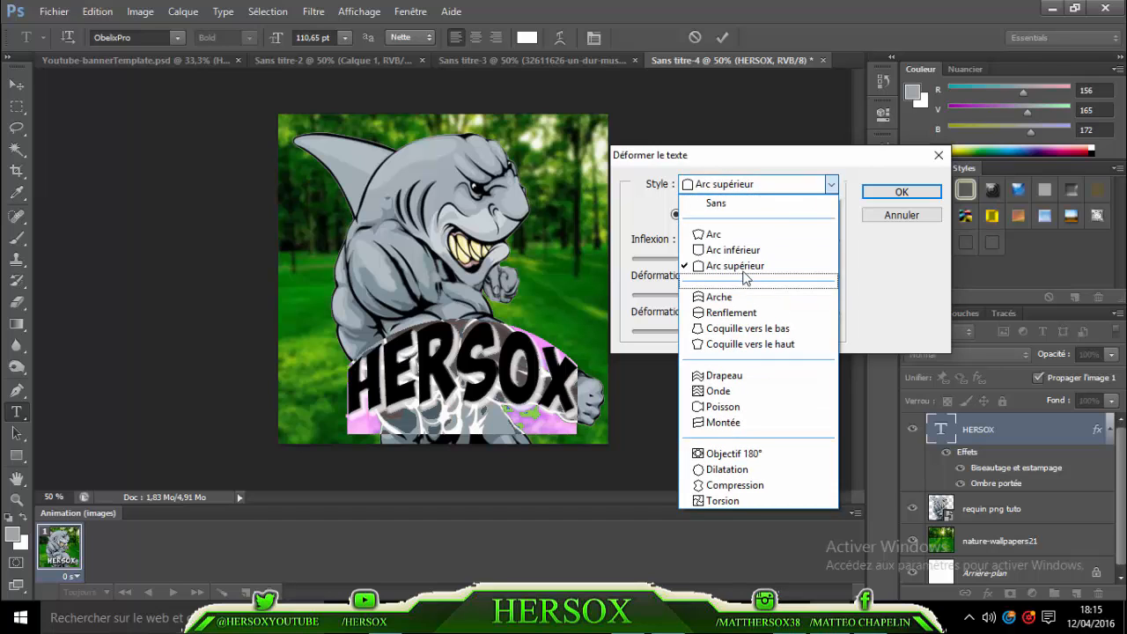
left_click(733, 250)
left_click(895, 191)
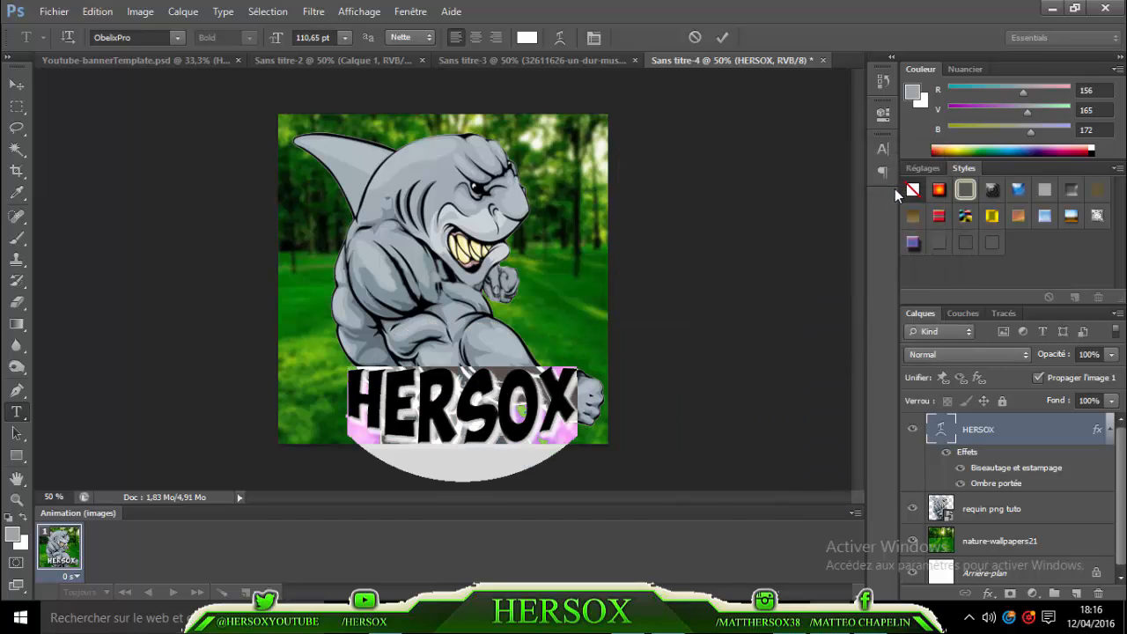
left_click(720, 37)
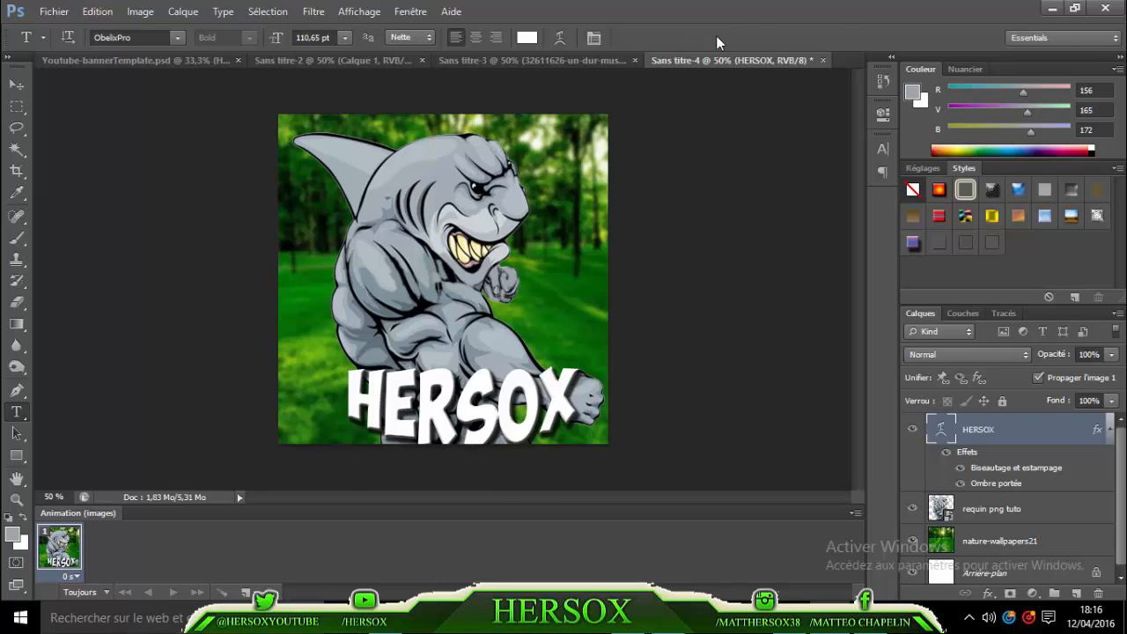
- Free-transform the warped HERSOX title, shifting it slightly upward on the shark's lower body, and commit it
key("ctrl+t")
mouse_move(464, 412)
left_mouse_down()
mouse_move(445, 404)
mouse_move(461, 420)
left_mouse_up()
left_click(832, 45)
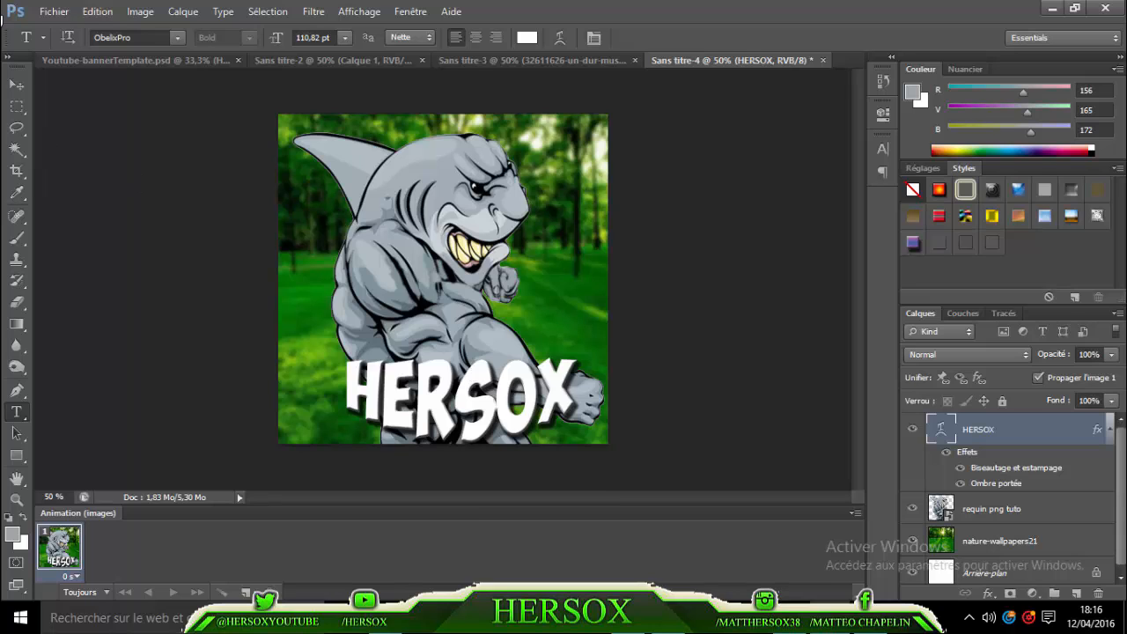
- Save the square picture as a JPEG copy named Sans titre-4.jpg in the Documents folder
left_click(53, 11)
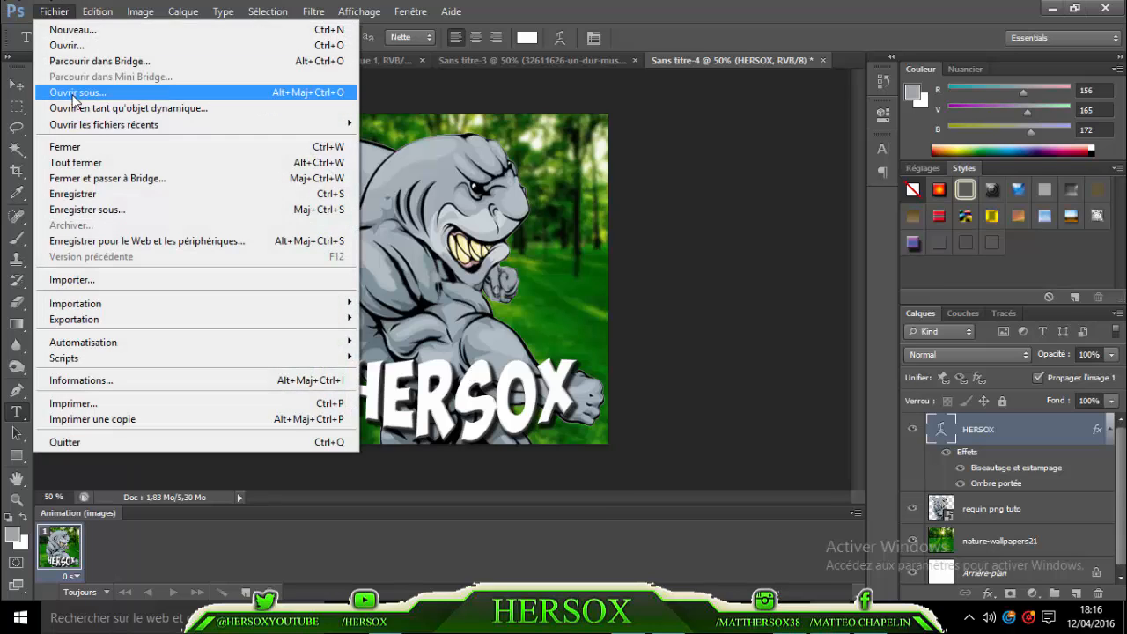
left_click(146, 210)
left_click(515, 374)
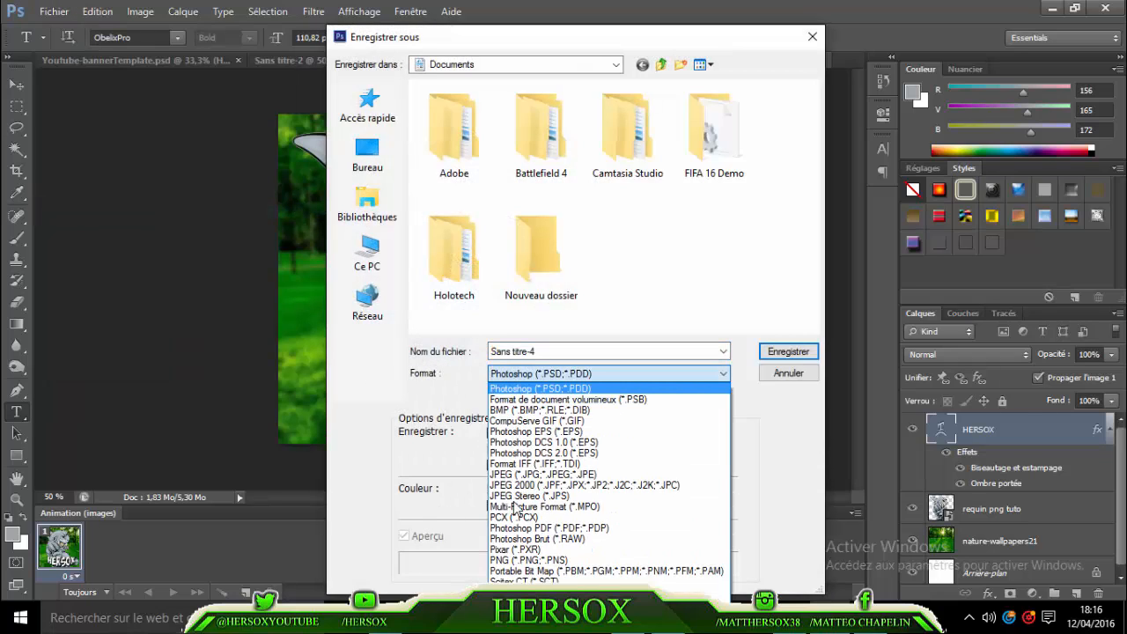
left_click(523, 476)
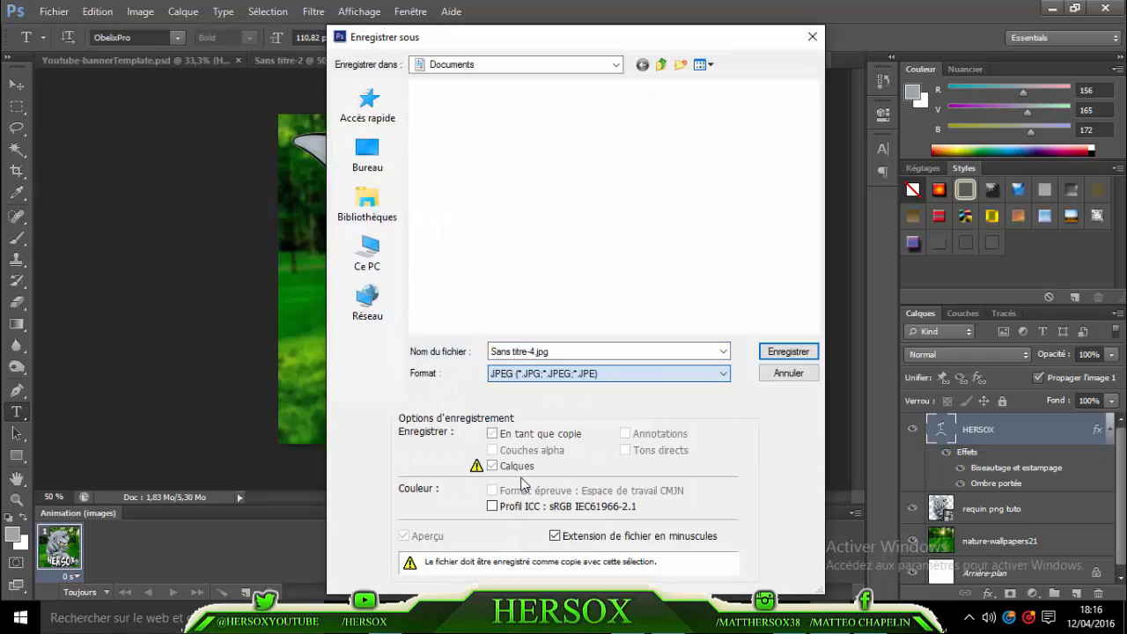
left_click(814, 353)
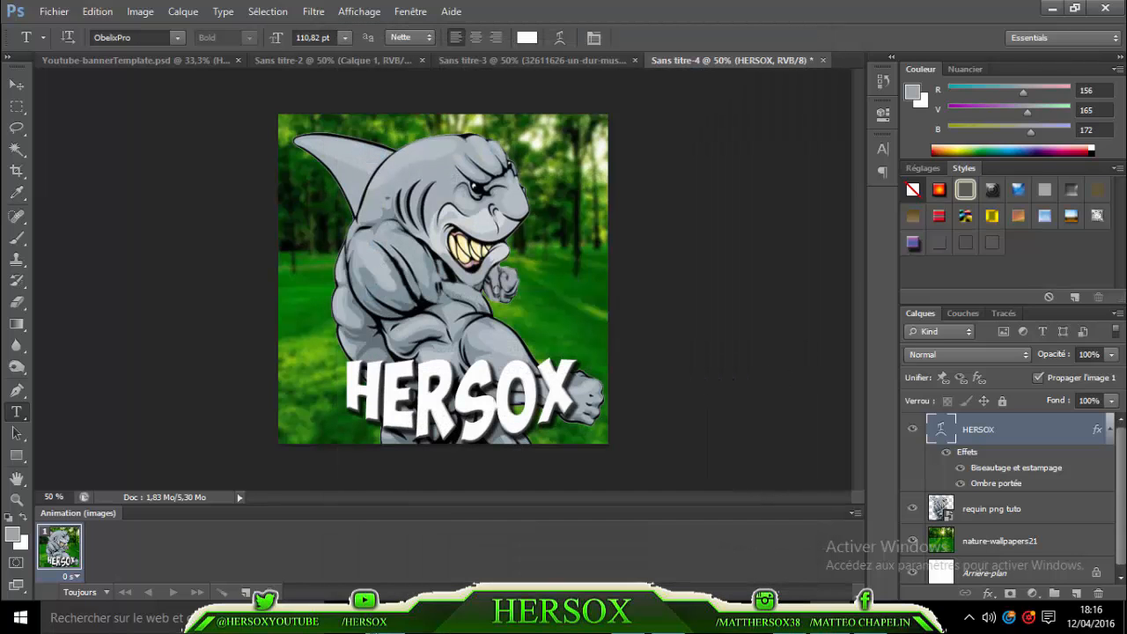
- Switch to File Explorer and view the HERSOX TUTP banner image in yotuube > MES BANNIERE > POUR MOI, closing the viewer after the check
left_click(387, 618)
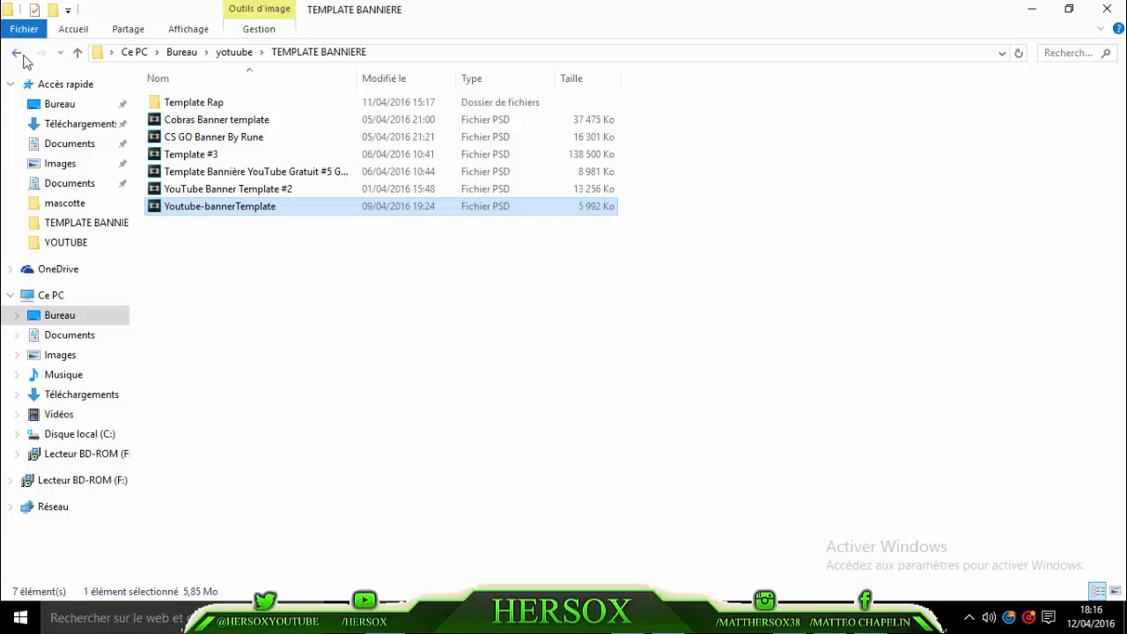
left_click(19, 53)
double_click(157, 328)
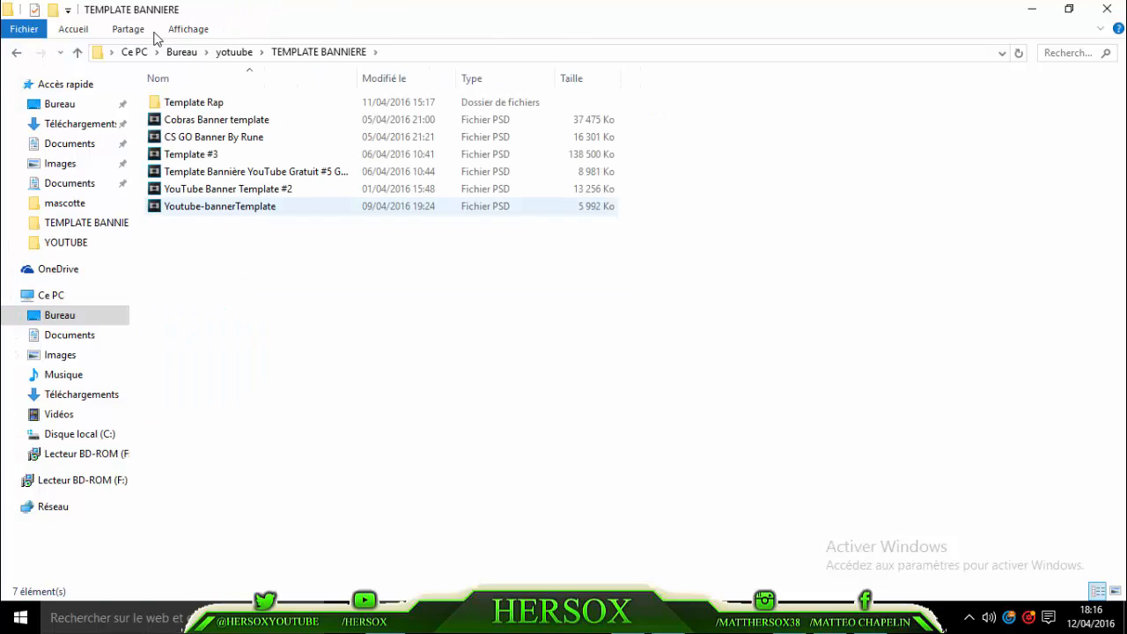
left_click(21, 52)
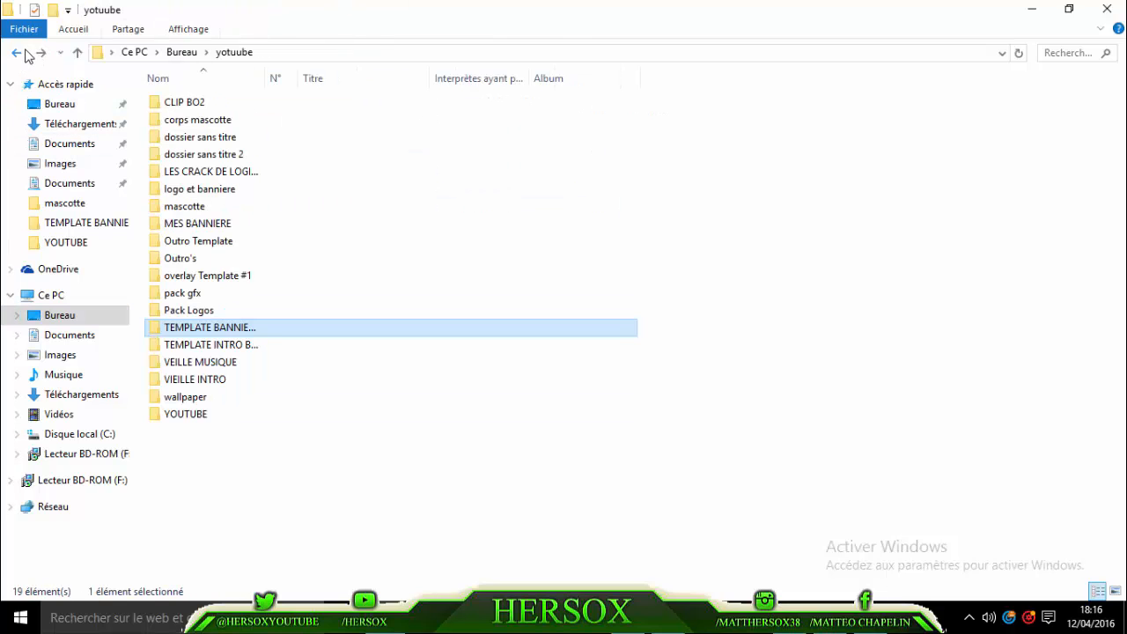
double_click(195, 222)
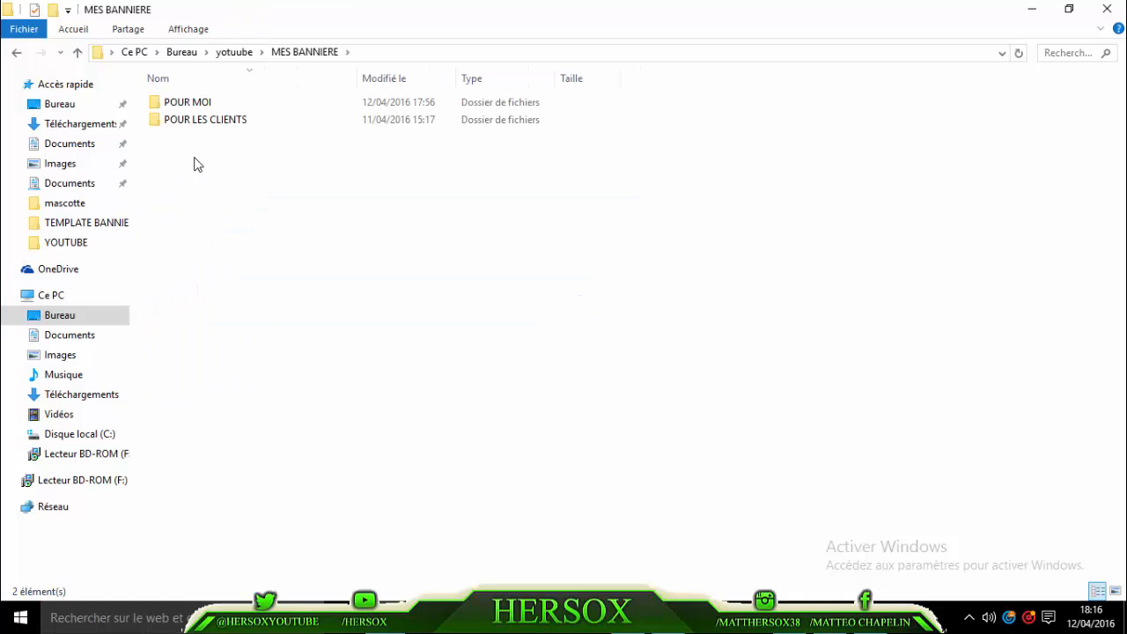
double_click(203, 103)
left_click(361, 100)
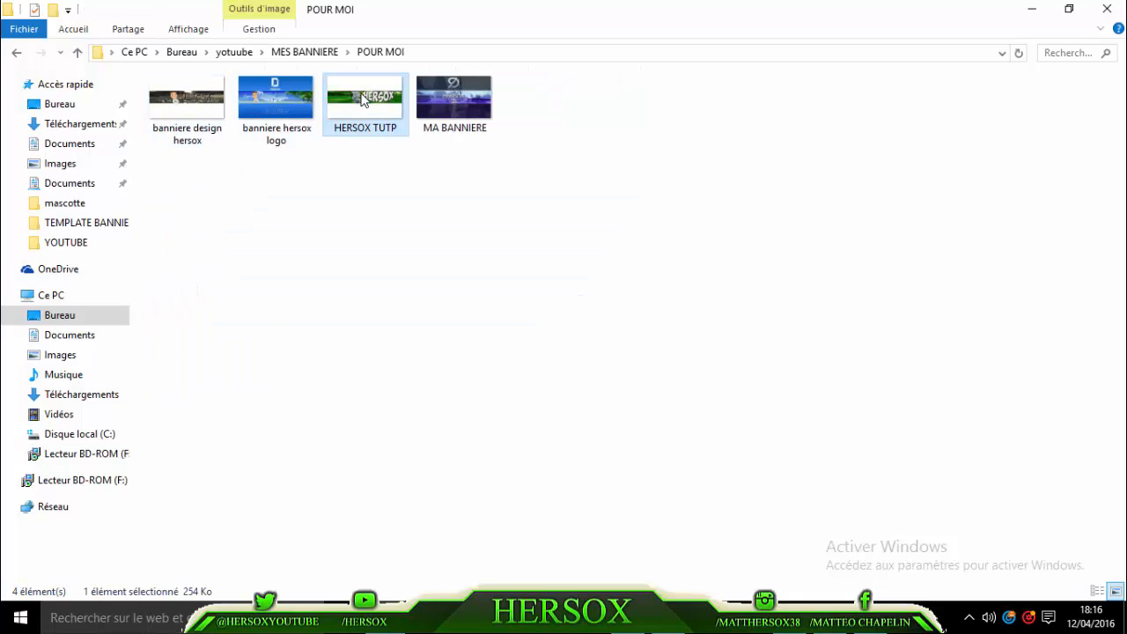
double_click(361, 100)
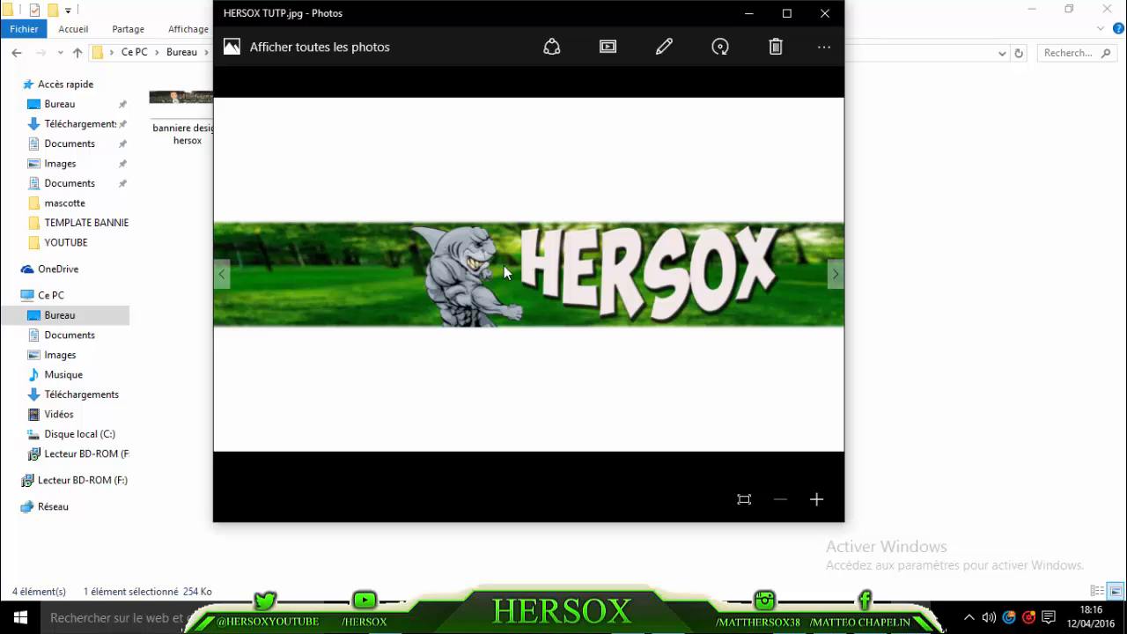
left_click(823, 14)
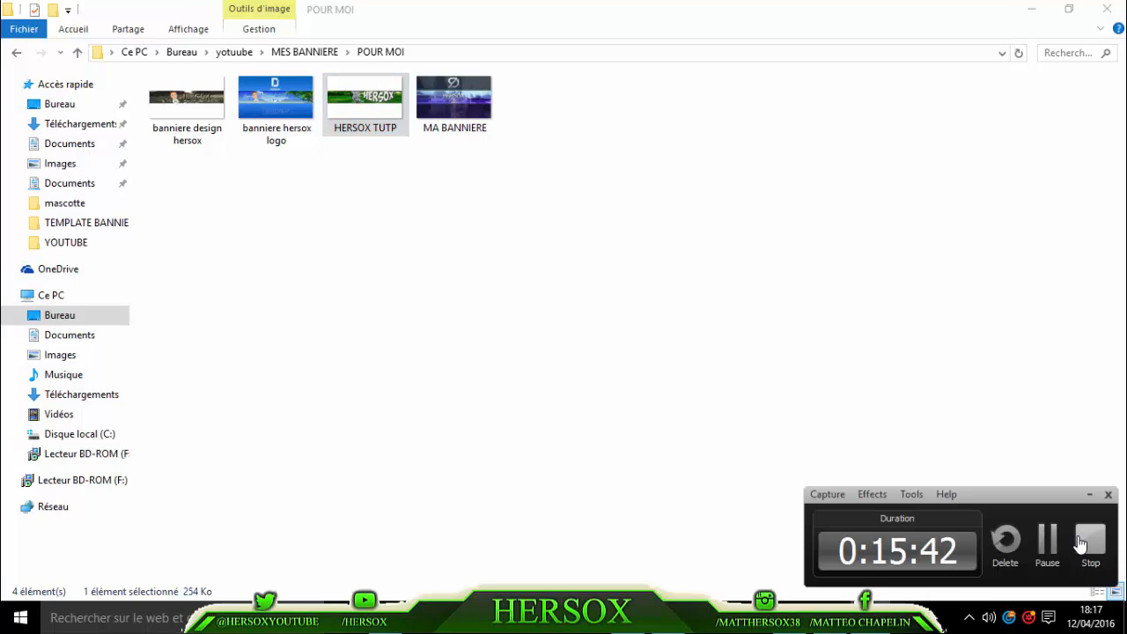
left_click(1087, 538)
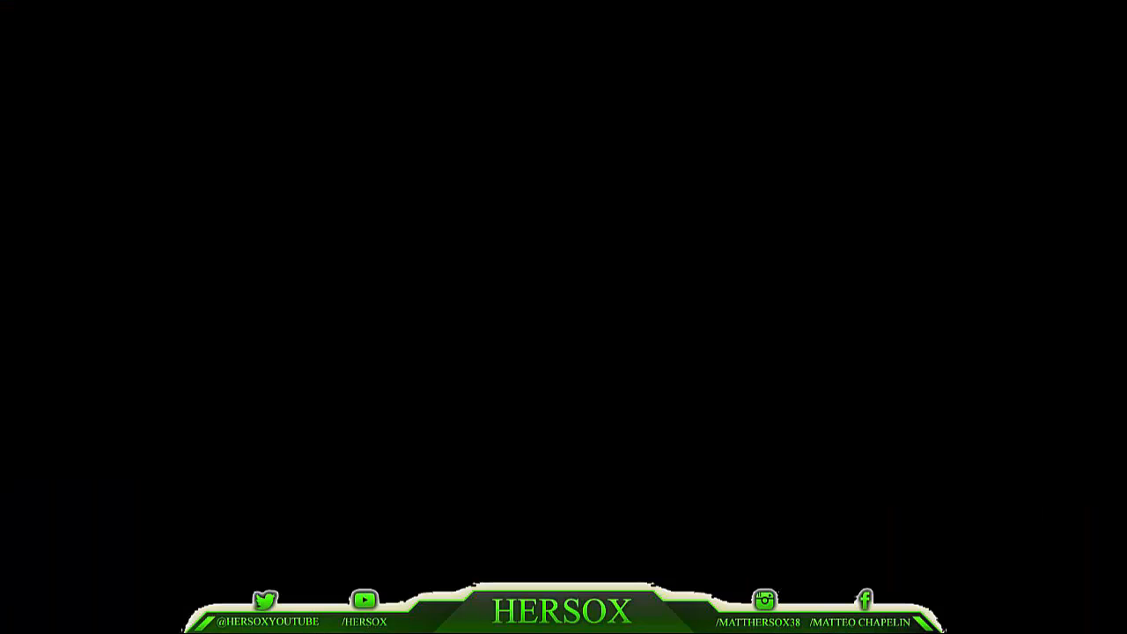